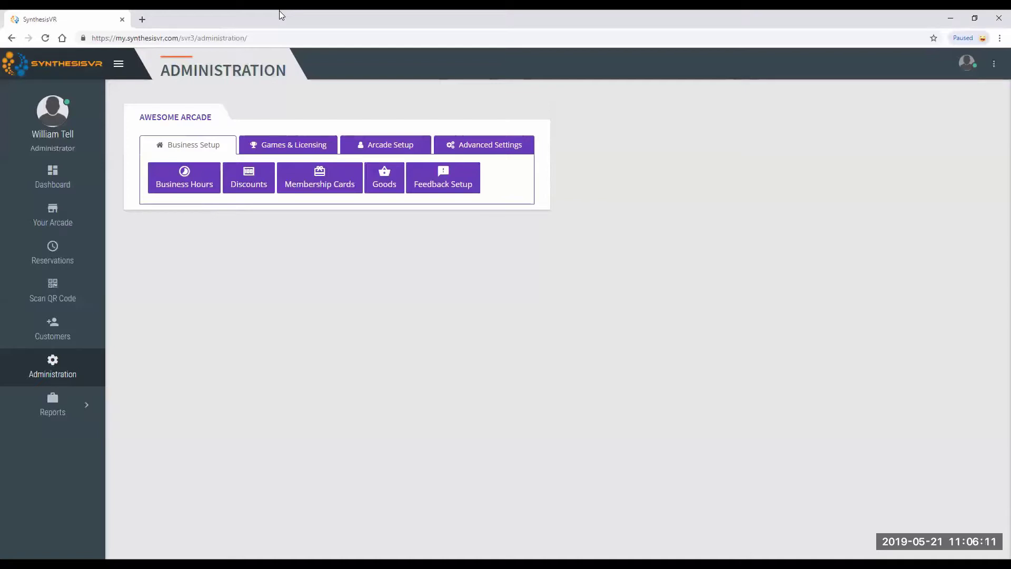
# View the arcade's experience types and review the settings of the Parties type without changing them
pyautogui.click(405, 144)
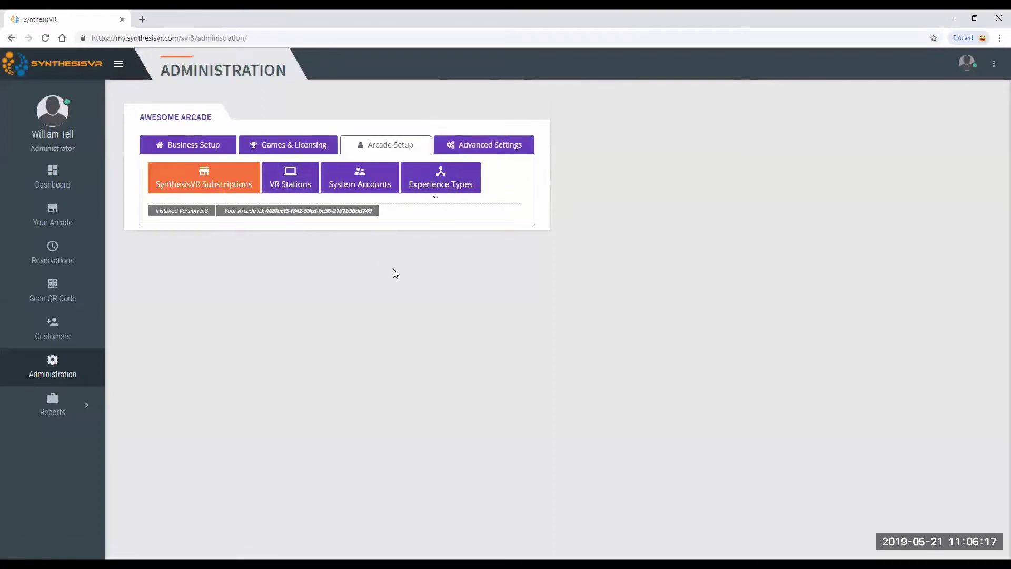
pyautogui.click(441, 176)
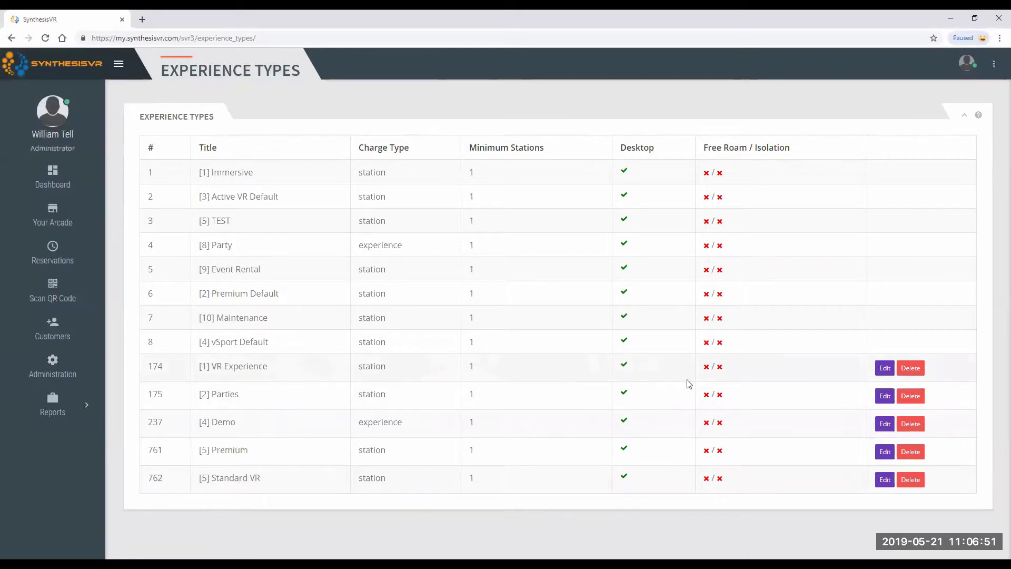
pyautogui.click(884, 398)
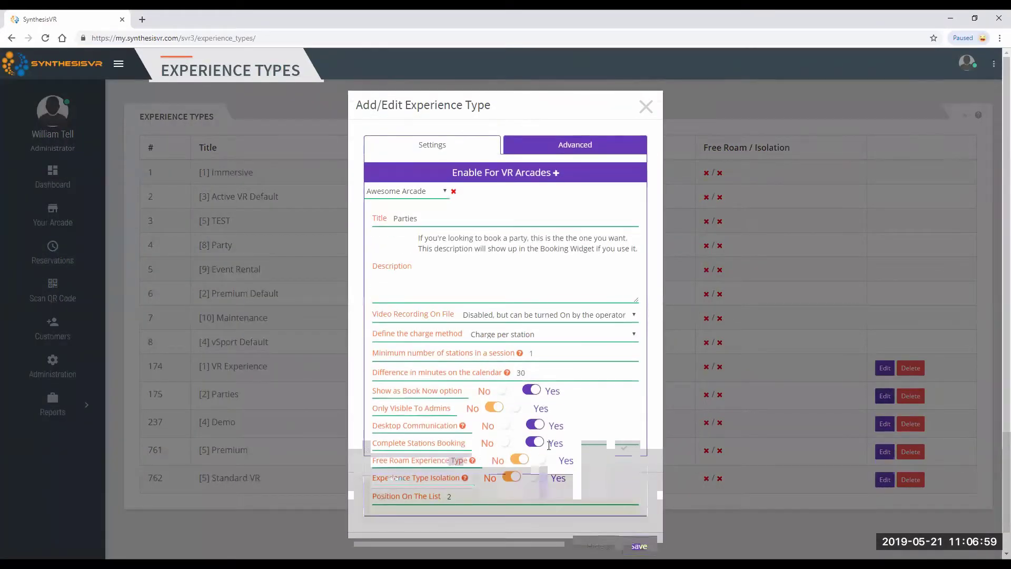
pyautogui.click(645, 107)
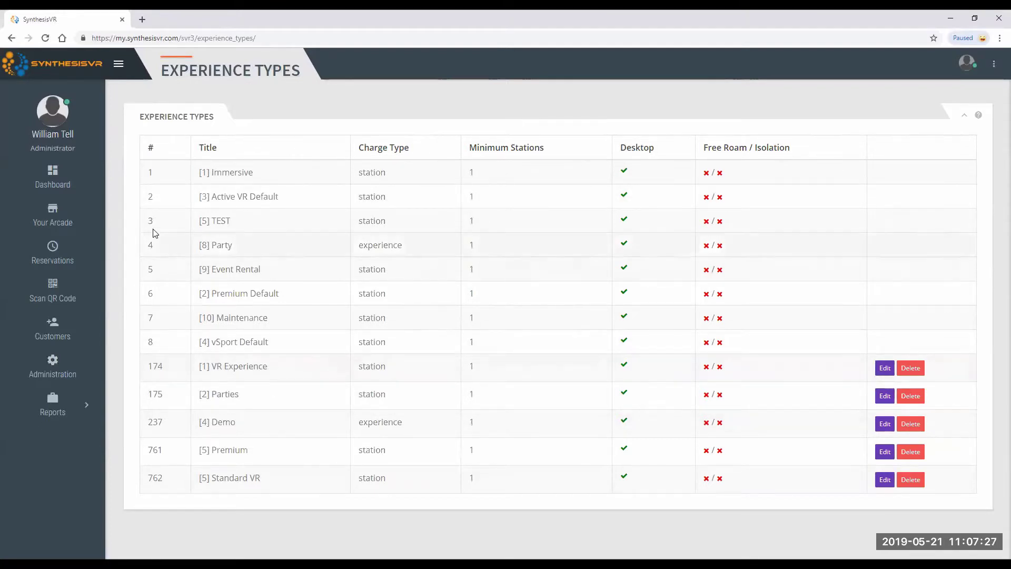
# View the arcade's VR stations and the experience types assigned to each one
pyautogui.click(78, 364)
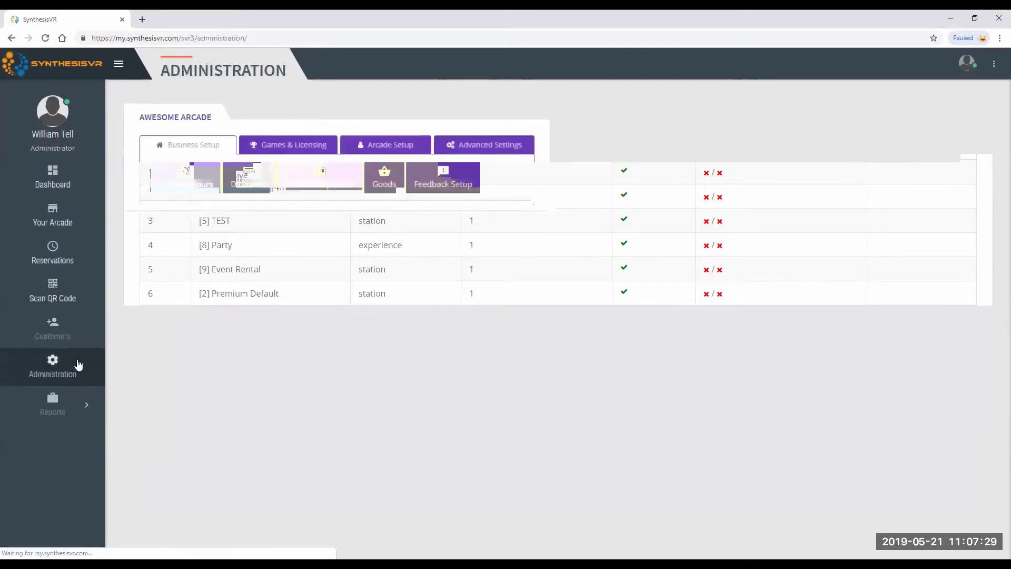
pyautogui.click(379, 152)
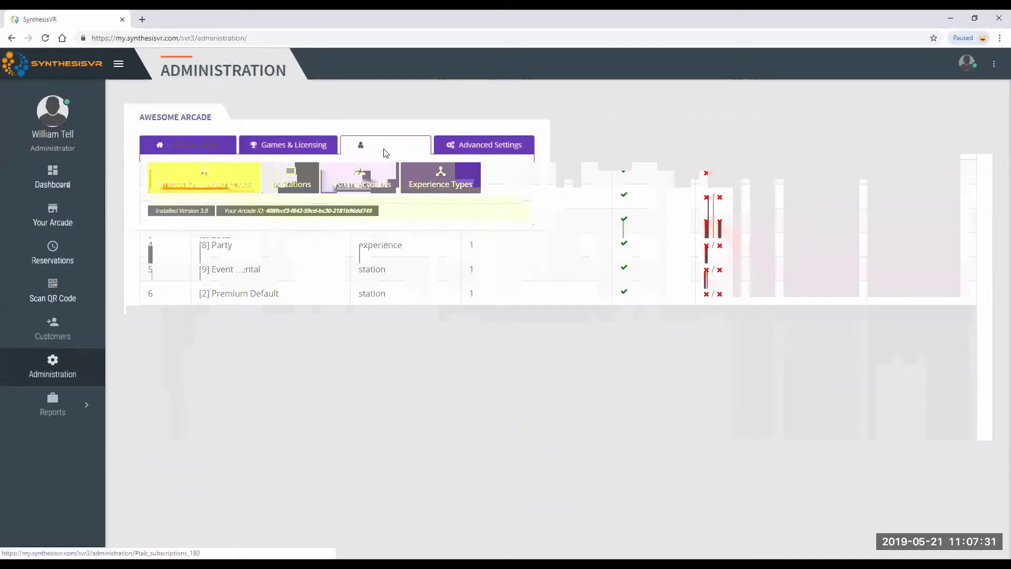
pyautogui.click(282, 186)
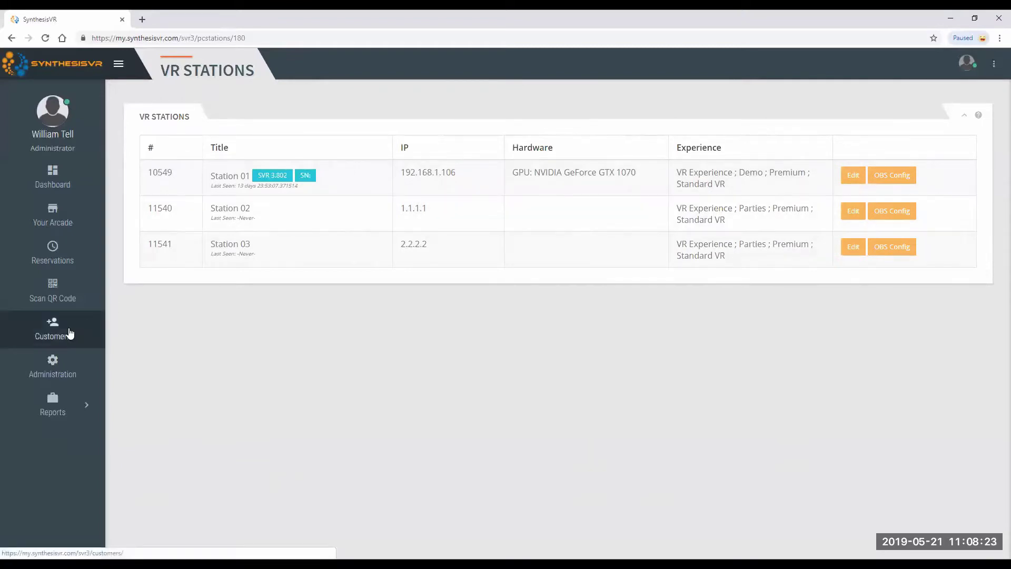
# Examine the business hours rules for each experience type, including their days, durations, costs, periods and start/end dates
pyautogui.click(70, 372)
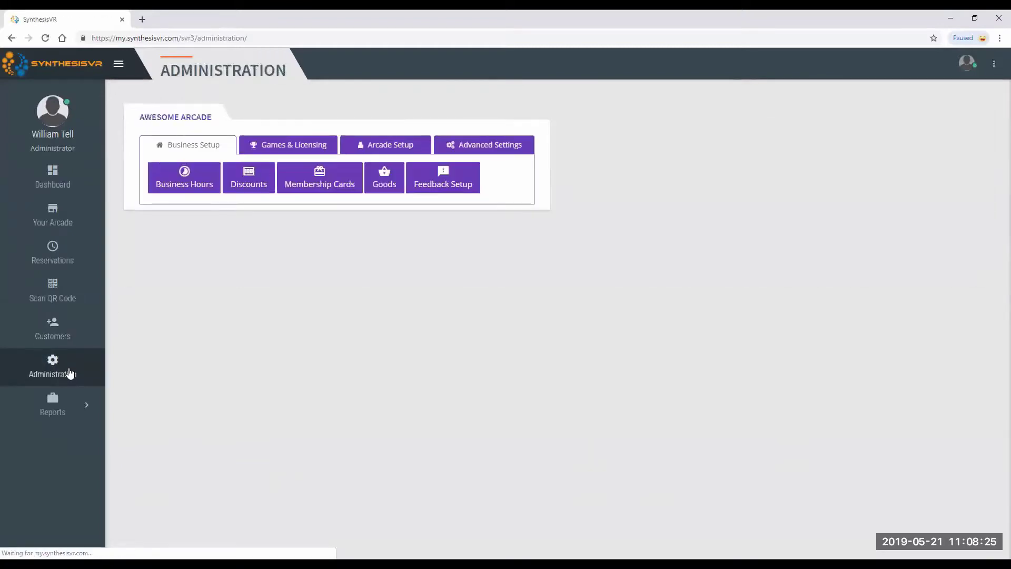
pyautogui.click(197, 186)
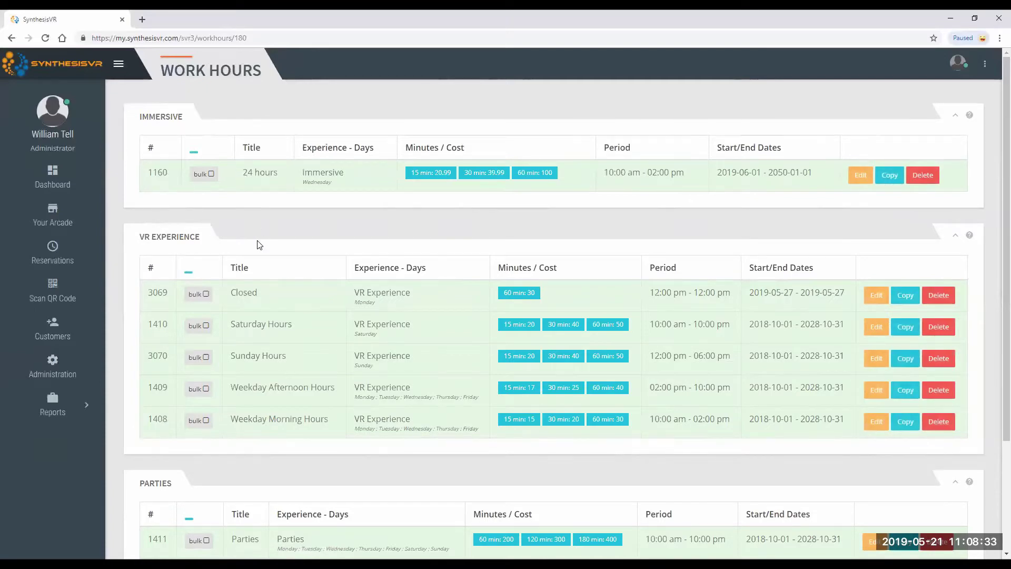
pyautogui.scroll(-3, 257, 238)
pyautogui.scroll(3, 258, 240)
pyautogui.scroll(-2, 279, 232)
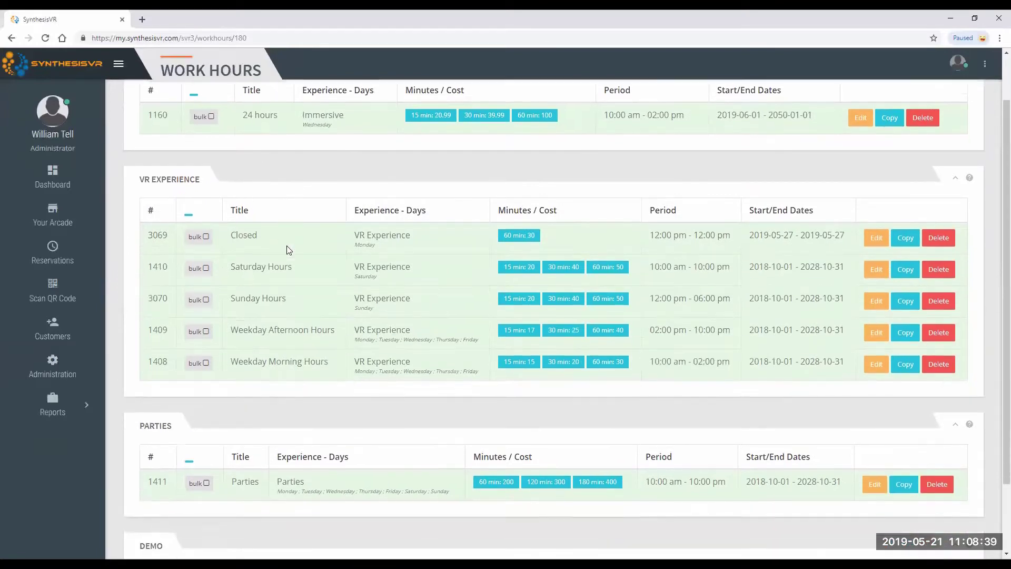
pyautogui.scroll(-1, 264, 447)
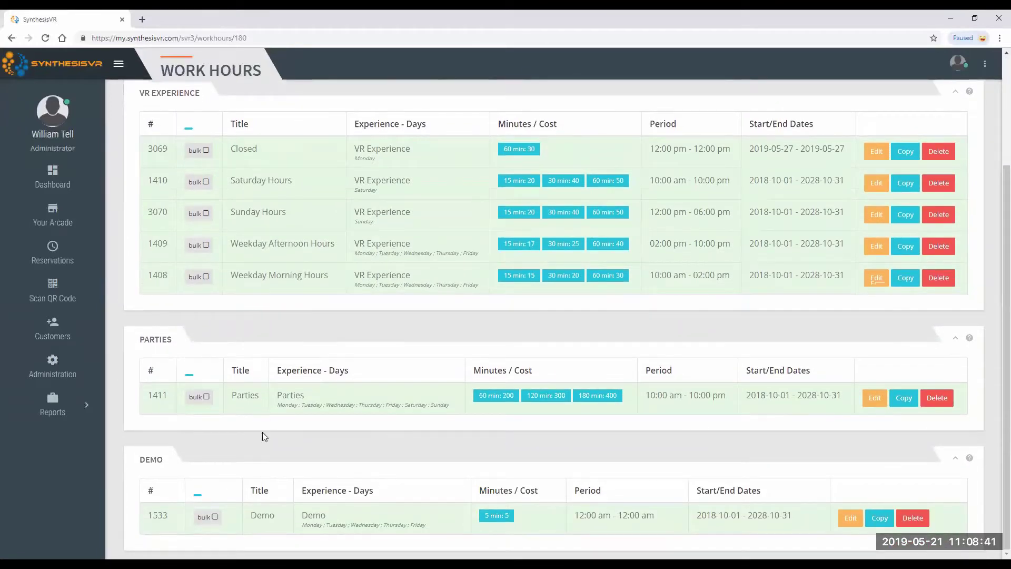
pyautogui.scroll(3, 283, 148)
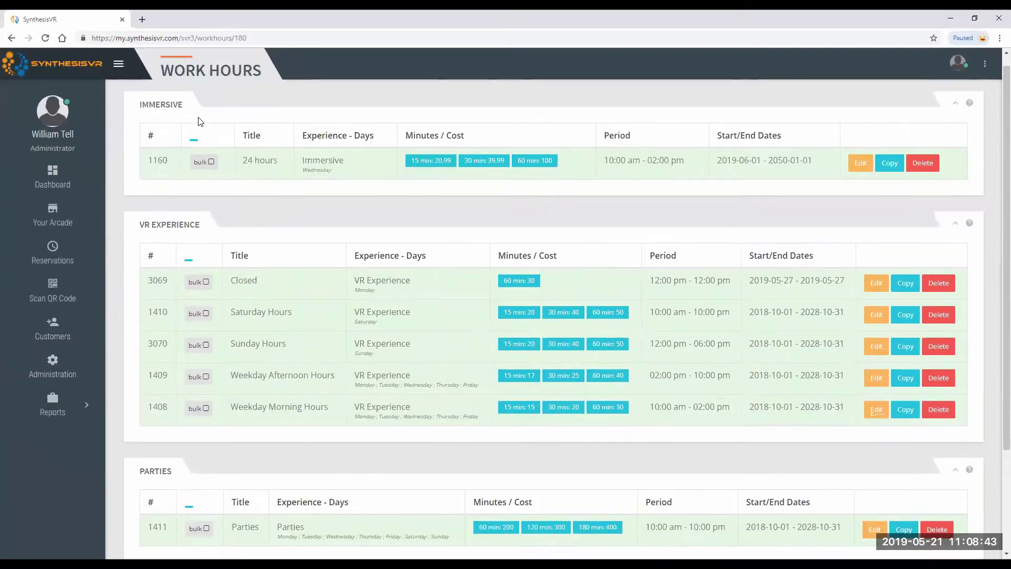
pyautogui.scroll(-1, 177, 414)
pyautogui.scroll(-2, 178, 414)
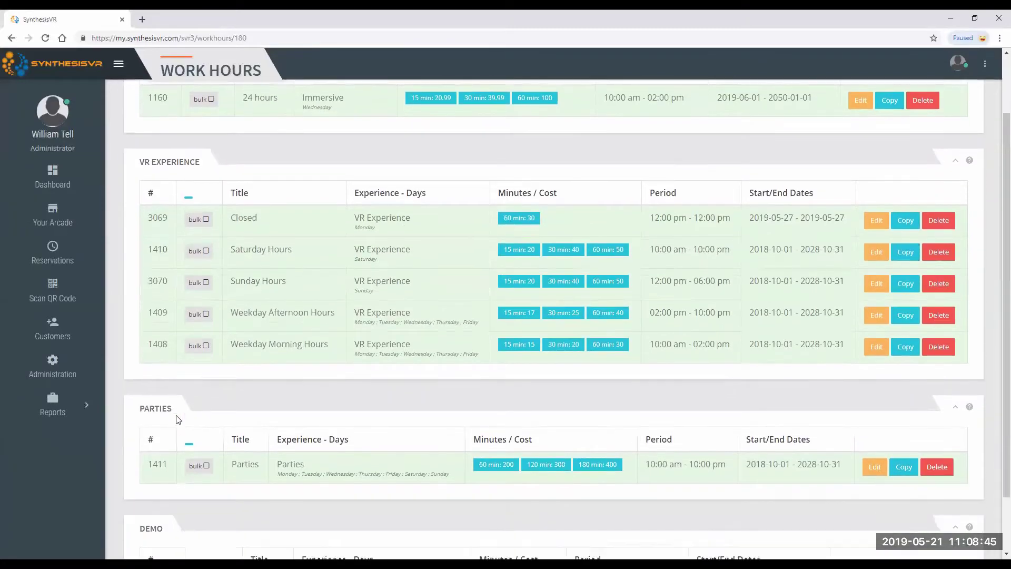
pyautogui.scroll(2, 247, 360)
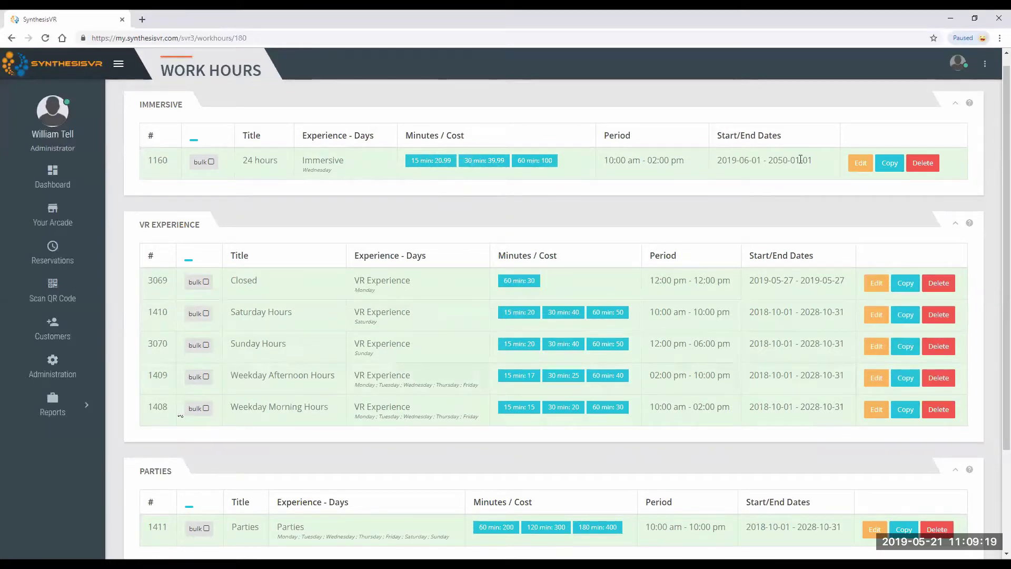
pyautogui.scroll(-2, 641, 213)
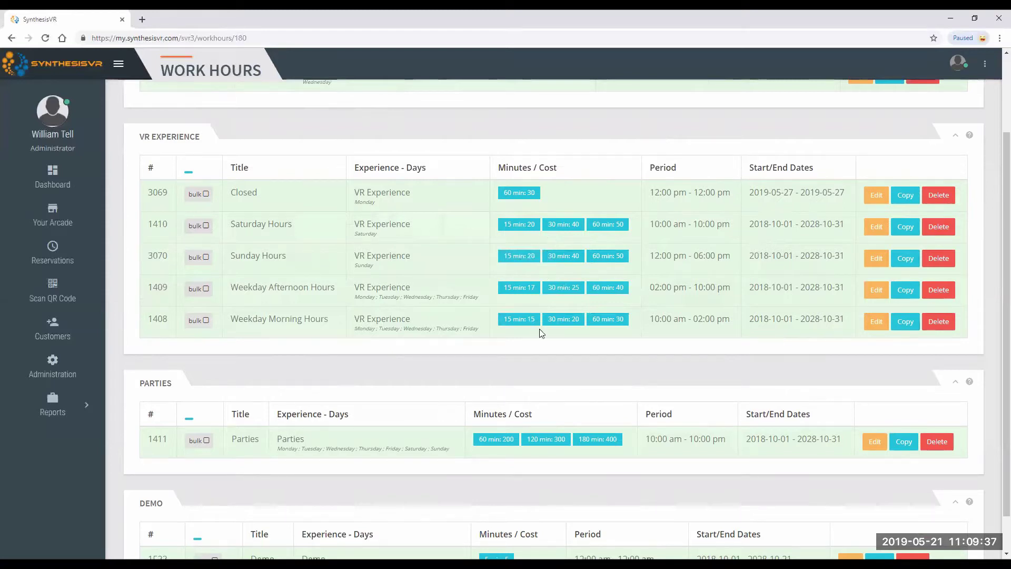
pyautogui.scroll(-1, 547, 348)
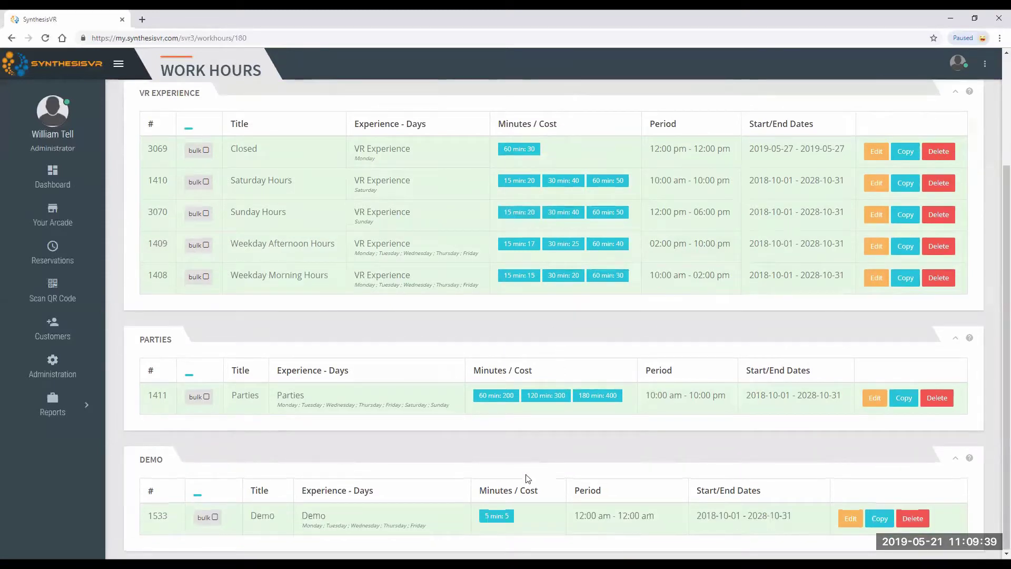
pyautogui.scroll(3, 531, 483)
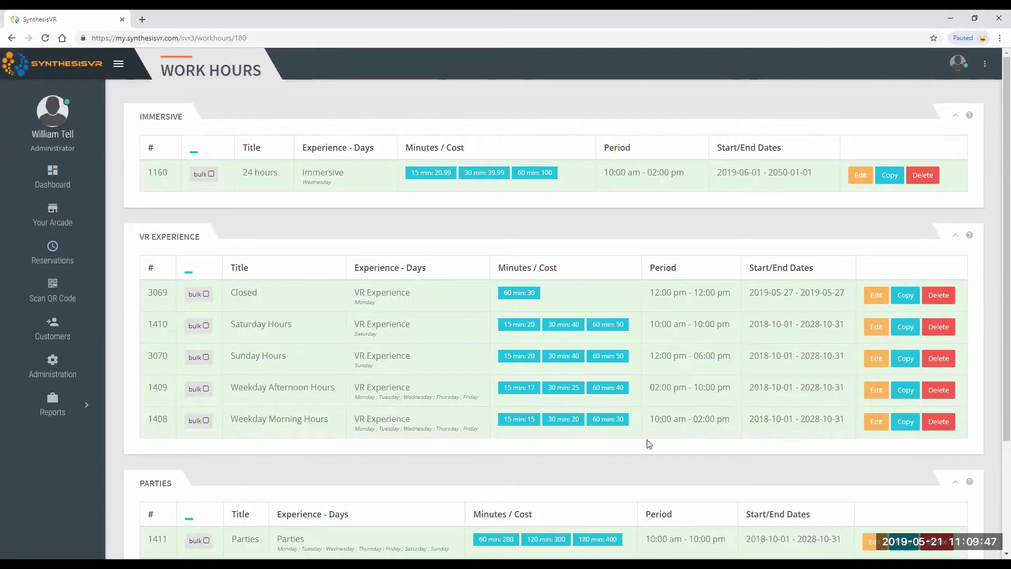
# Look at the Immersive work hour rule's billing settings and the blank duration-based rule form, leaving both without saving
pyautogui.click(858, 179)
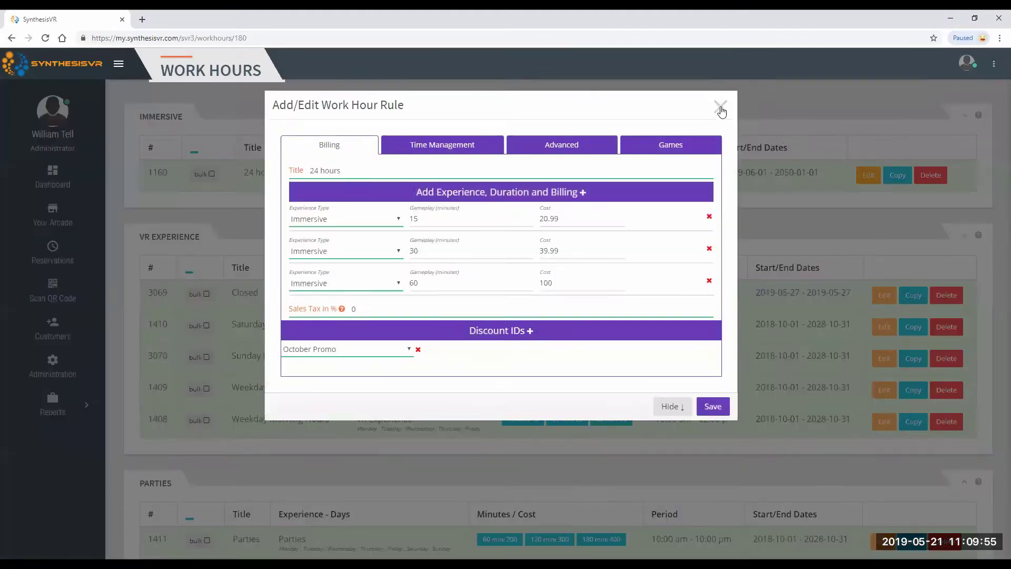
pyautogui.click(720, 109)
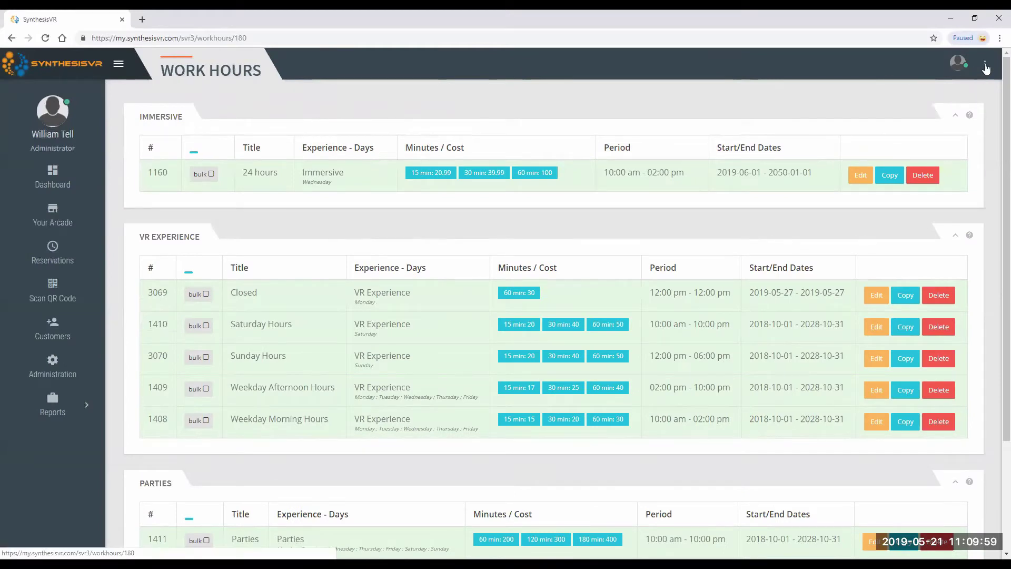
pyautogui.click(985, 63)
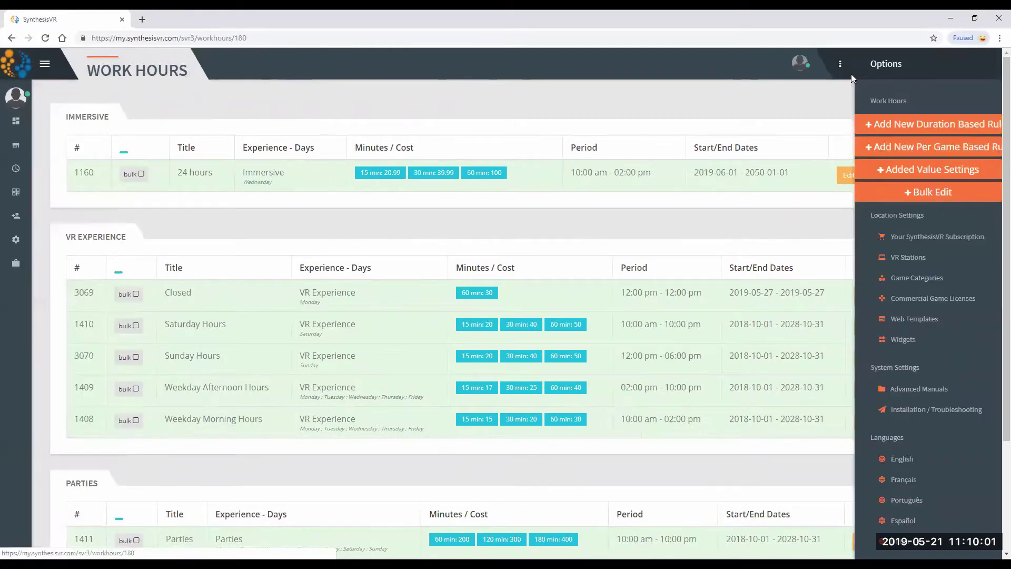
pyautogui.click(943, 127)
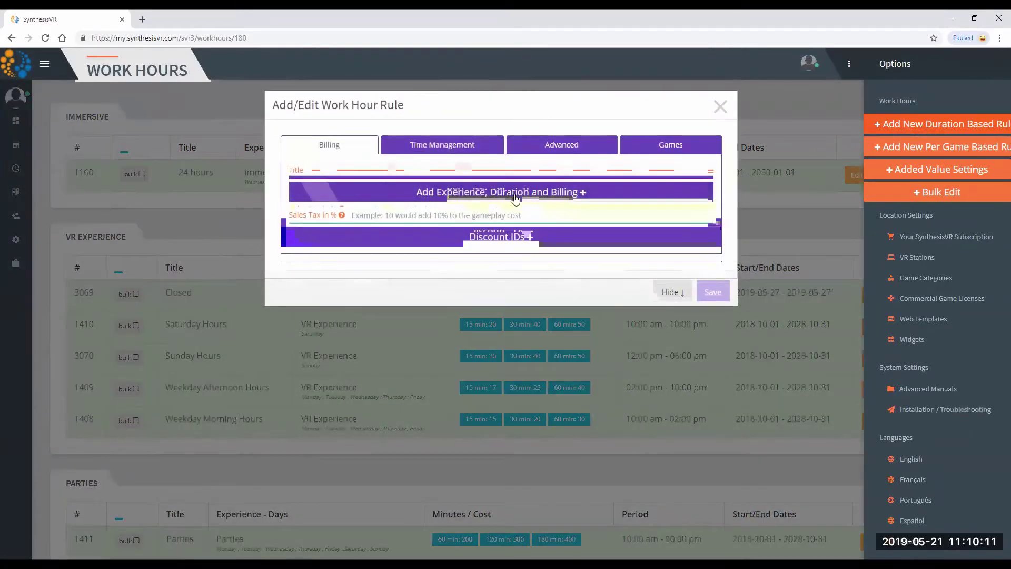
pyautogui.click(671, 291)
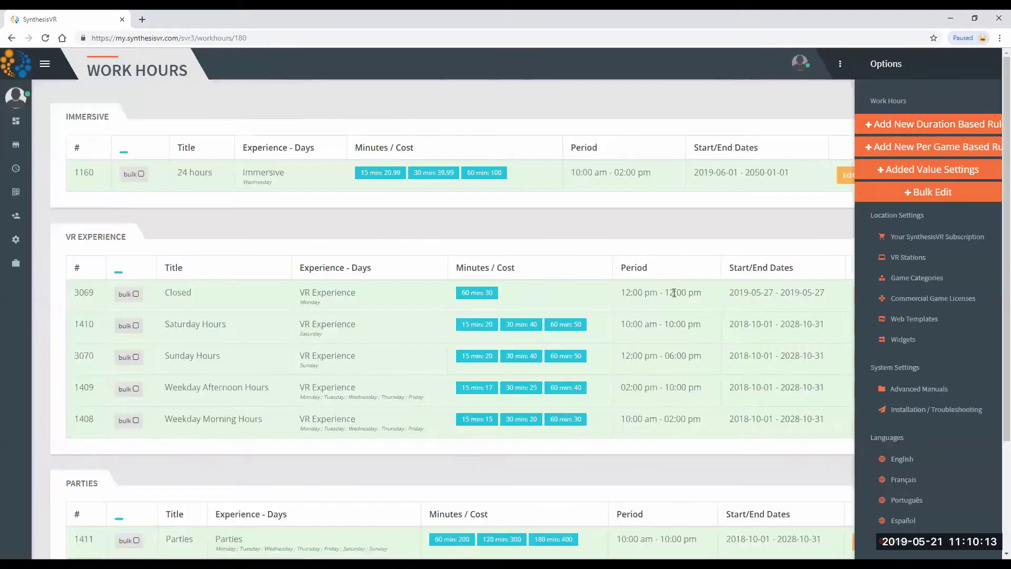
pyautogui.click(840, 64)
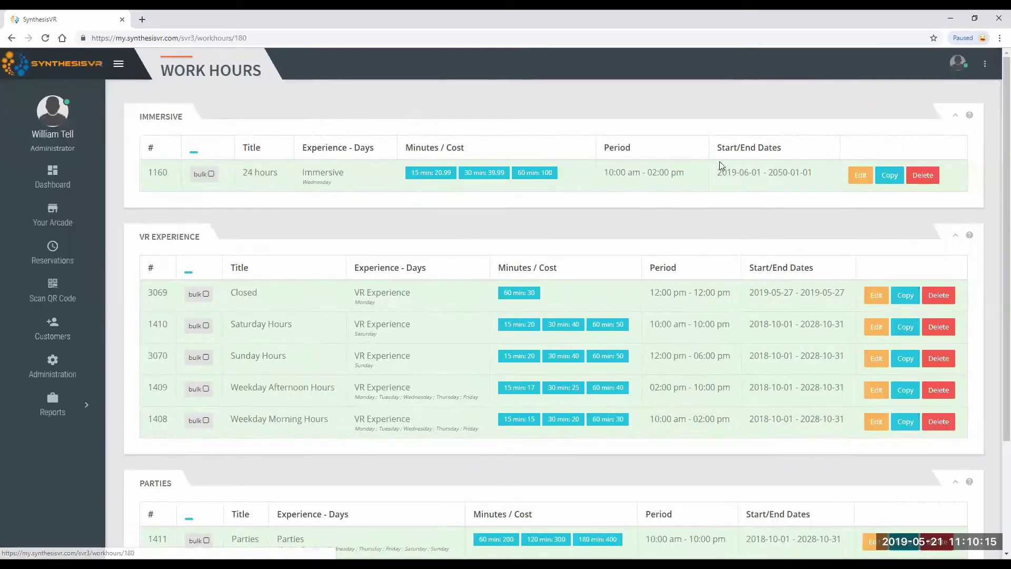
# Edit the Immersive work hour rule and change its title to "24 Hours"
pyautogui.click(861, 176)
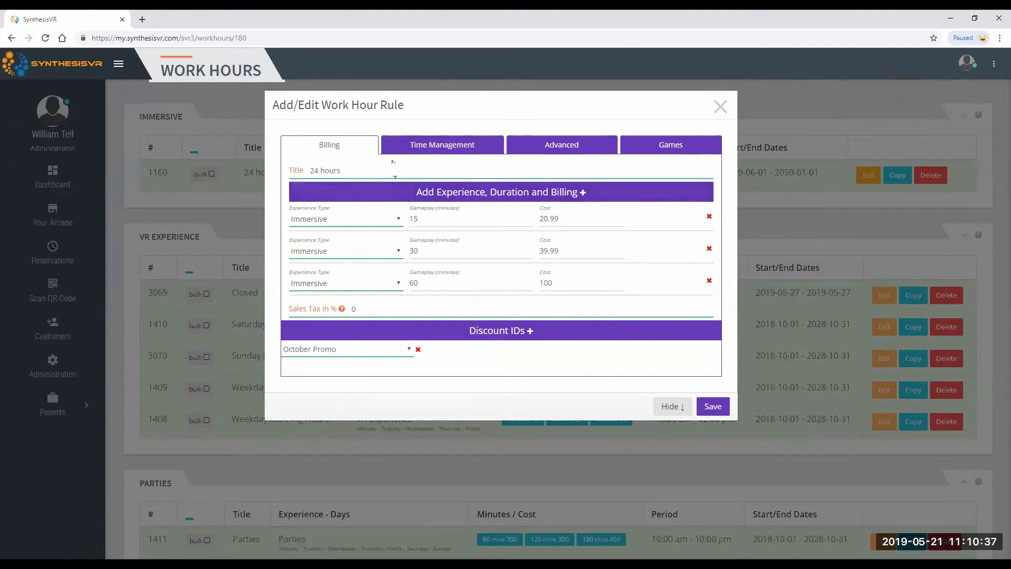
pyautogui.click(320, 171)
pyautogui.press('Delete')
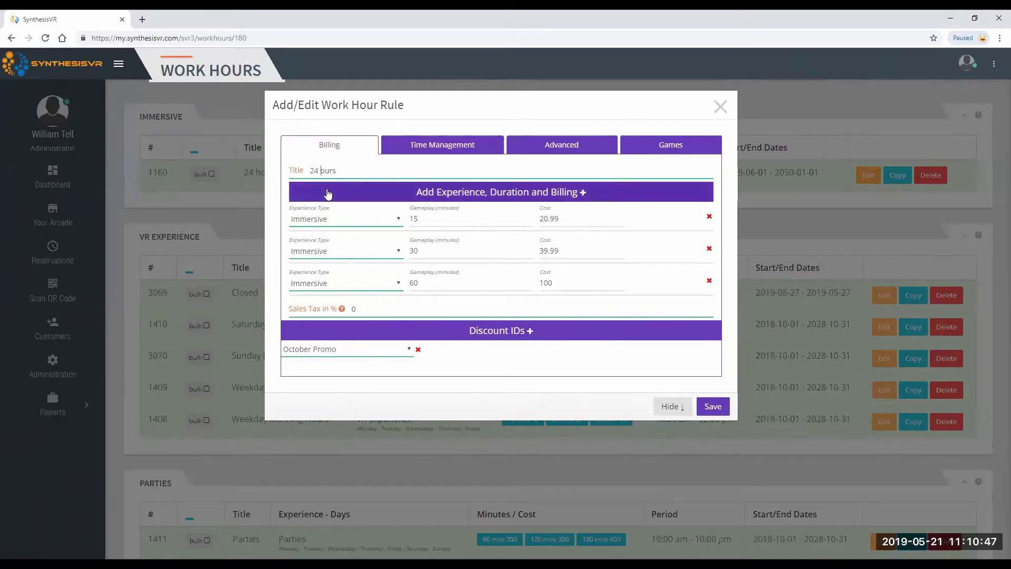
pyautogui.write('H')
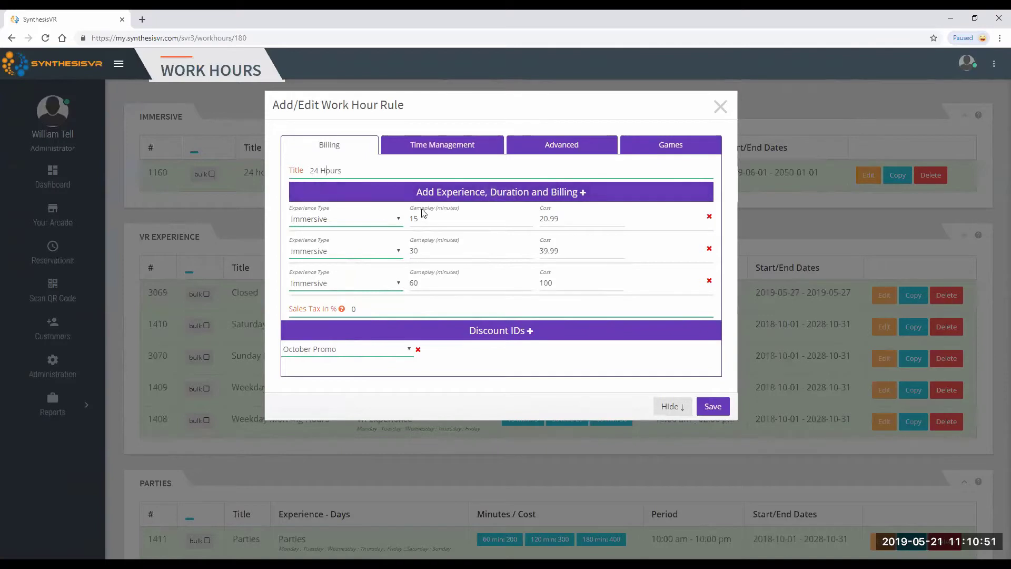
# Add three blank experience, duration and billing rows to the rule, and remove them again
pyautogui.click(556, 193)
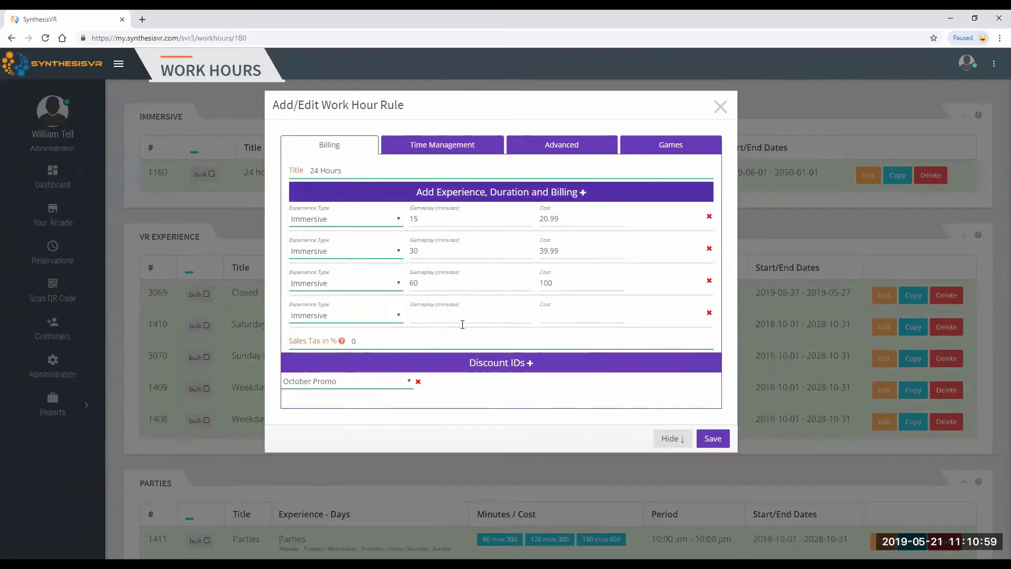
pyautogui.click(509, 193)
pyautogui.click(509, 194)
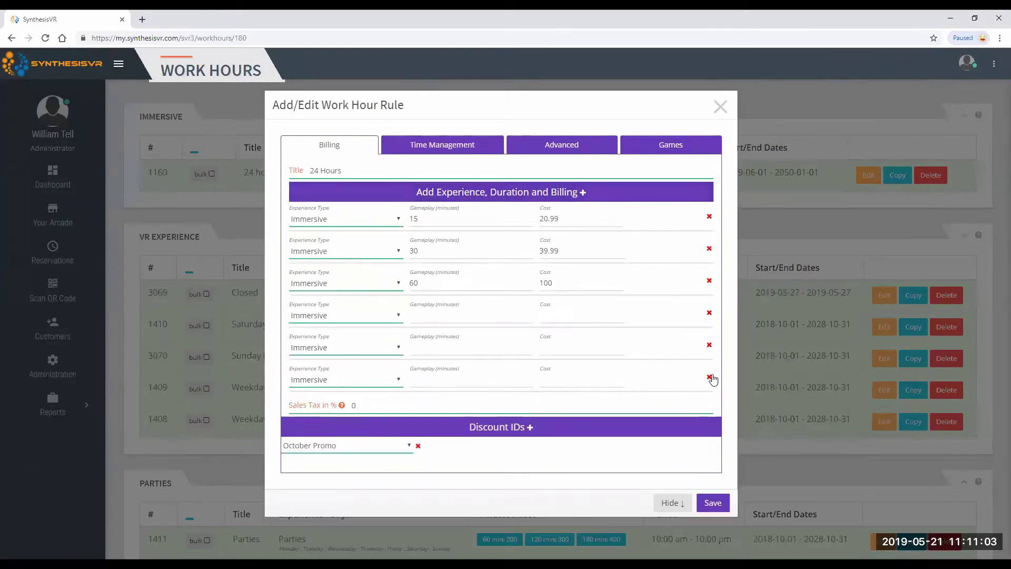
pyautogui.click(709, 378)
pyautogui.click(709, 345)
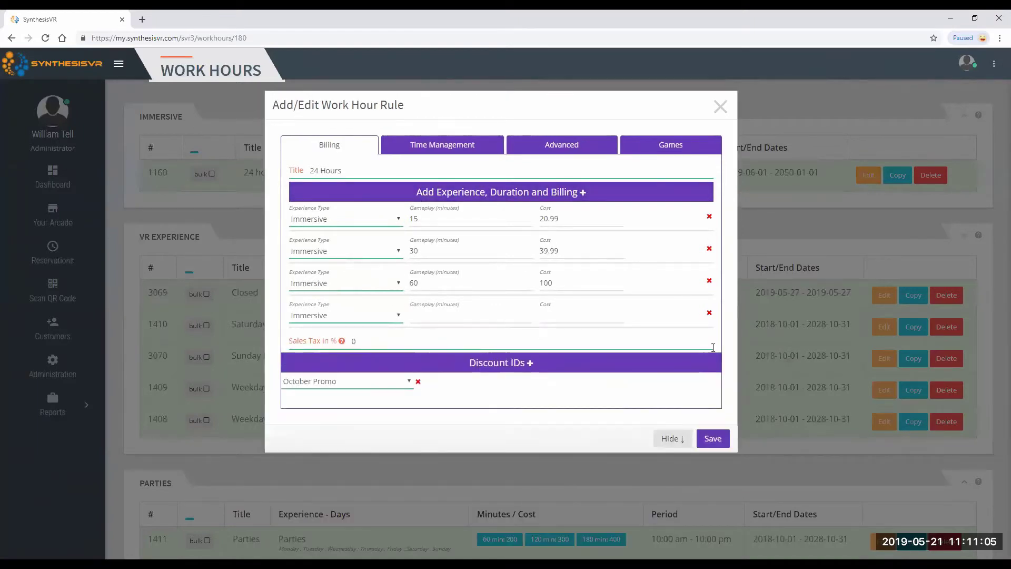
pyautogui.click(708, 313)
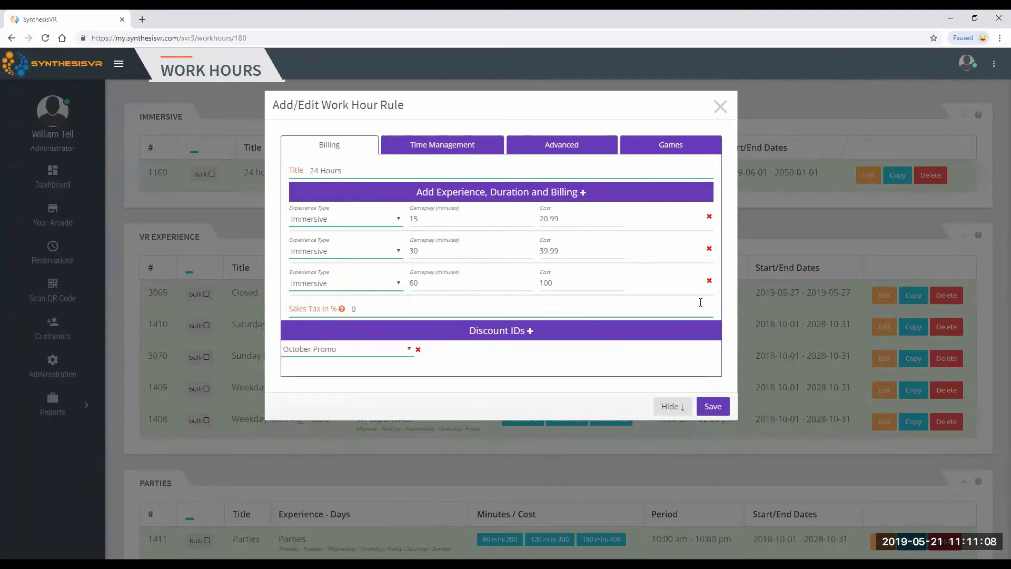
# Set the experience type of the rule's 15, 30 and 60 minute billing rows to Standard VR
pyautogui.click(393, 219)
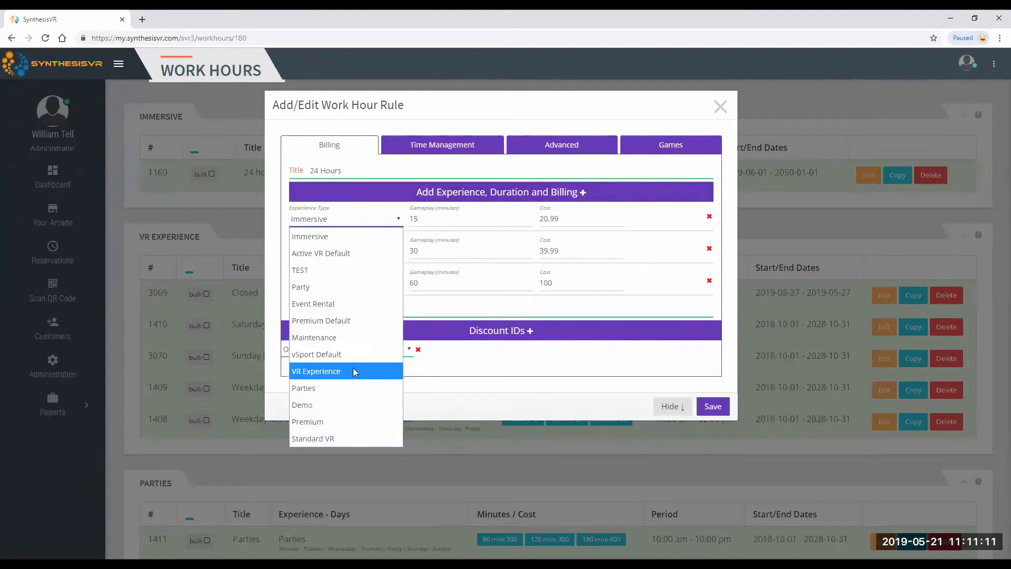
pyautogui.click(323, 438)
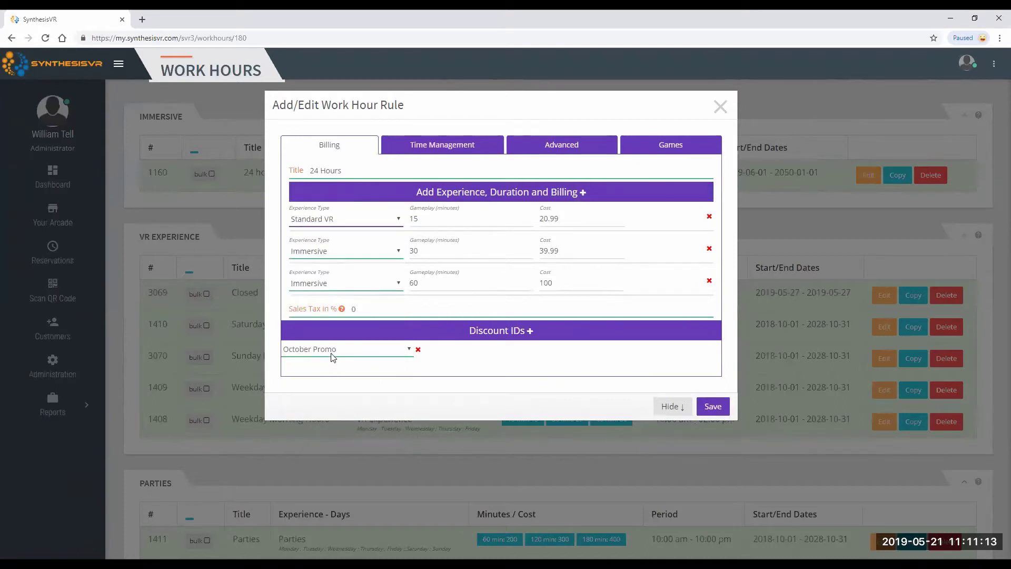
pyautogui.click(375, 256)
pyautogui.click(313, 470)
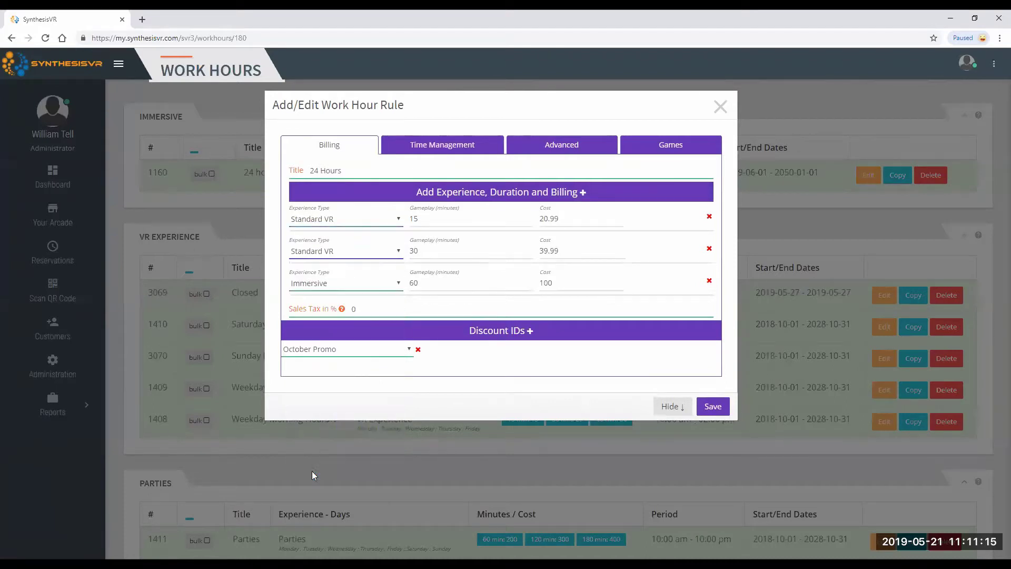
pyautogui.click(355, 285)
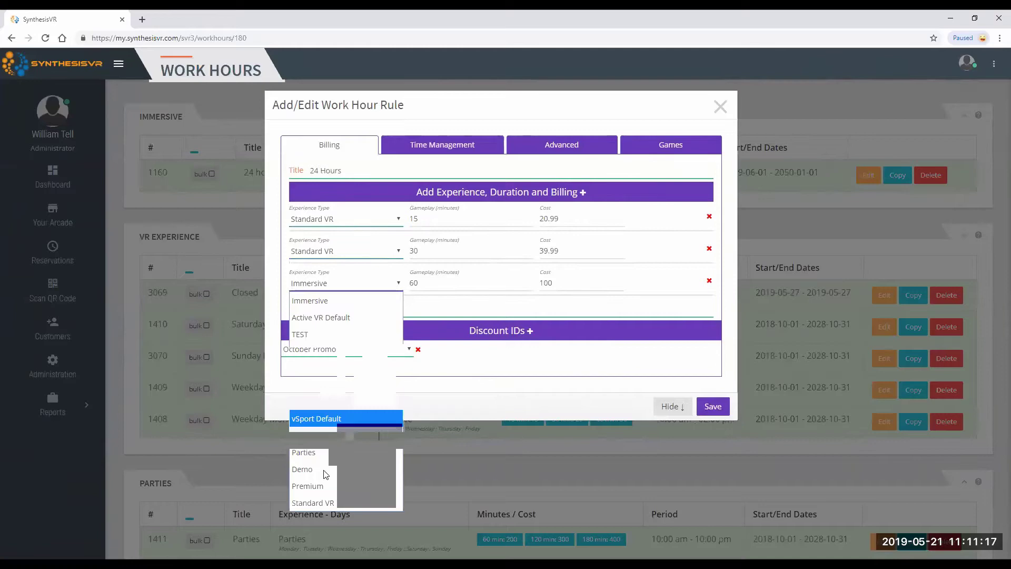
pyautogui.click(323, 502)
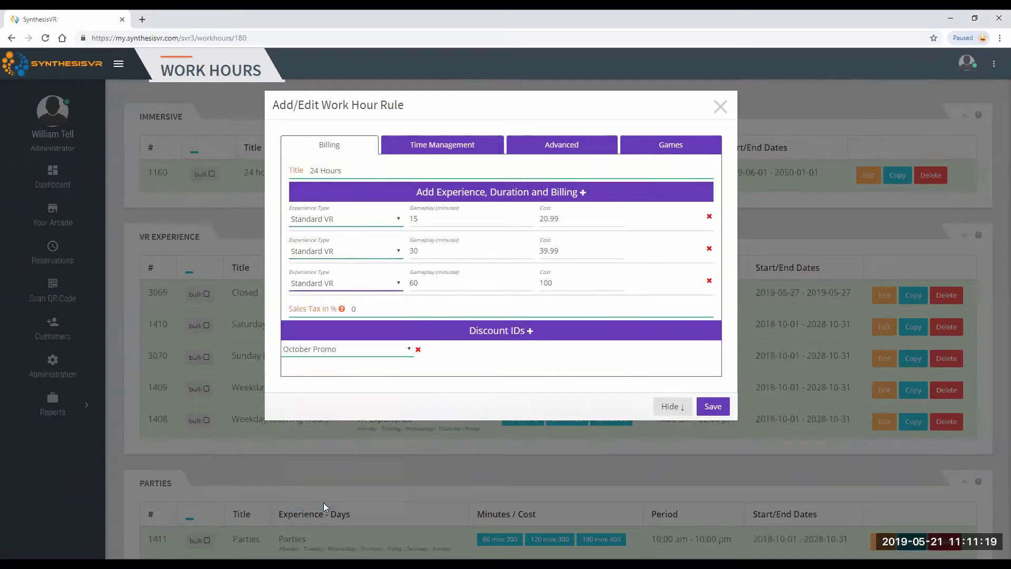
# Set the experience type of the rule's 15, 30 and 60 minute billing rows to Immersive
pyautogui.click(368, 218)
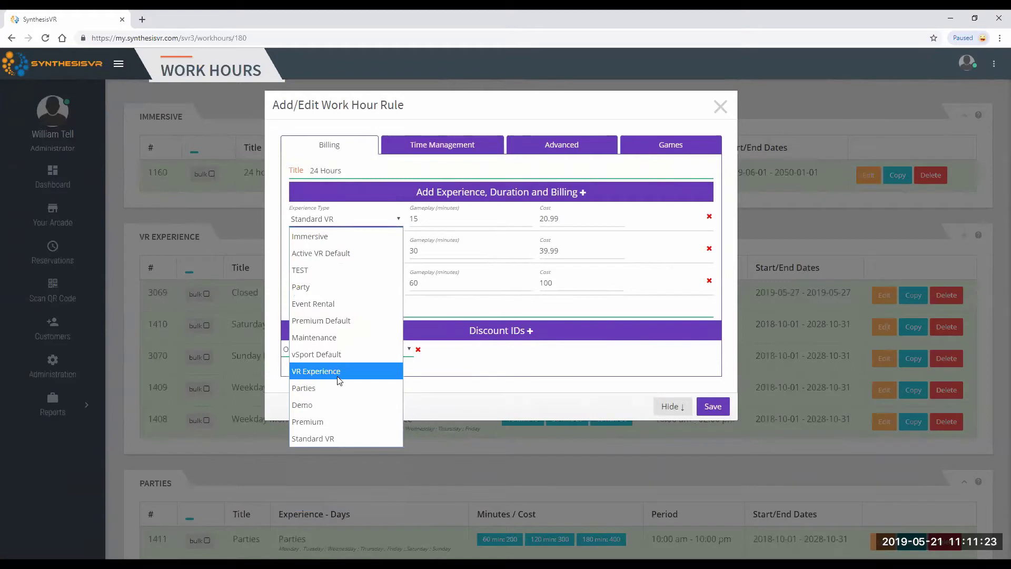
pyautogui.click(362, 234)
pyautogui.click(374, 252)
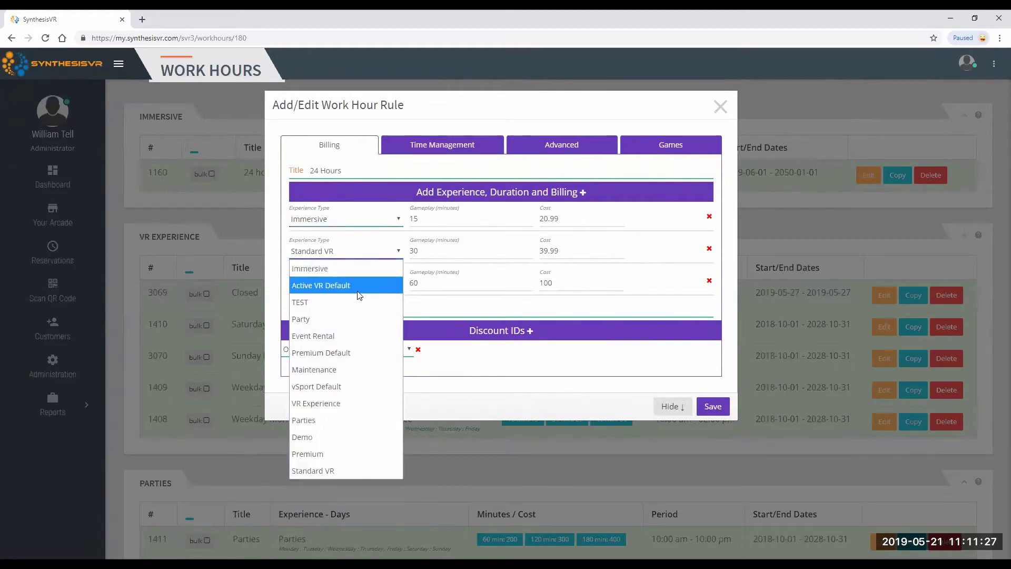
pyautogui.click(348, 269)
pyautogui.click(375, 283)
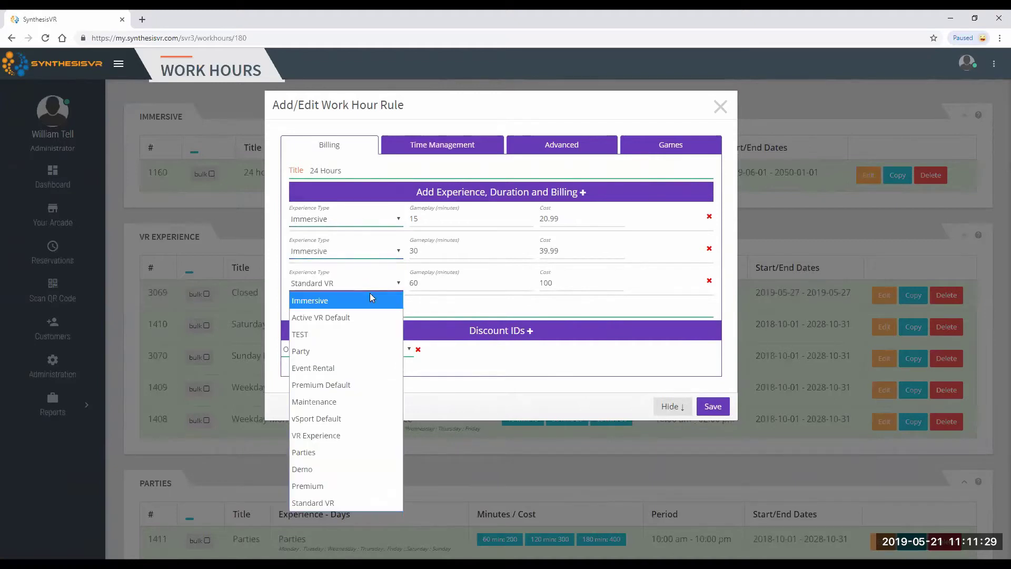
pyautogui.click(369, 299)
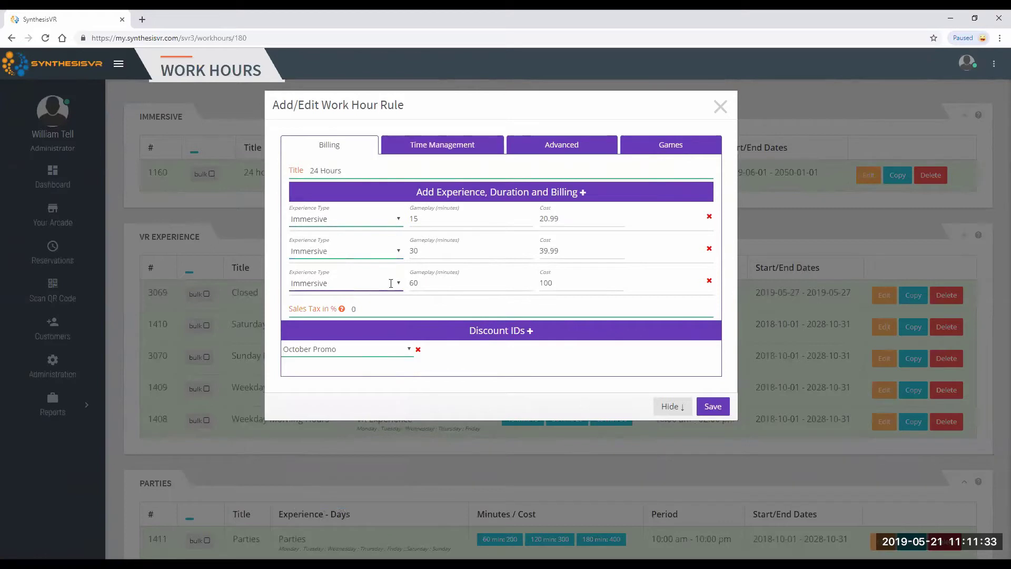
# Examine the gameplay minutes and cost of the three billing rows and the rule's sales tax percentage
pyautogui.click(439, 231)
pyautogui.click(579, 219)
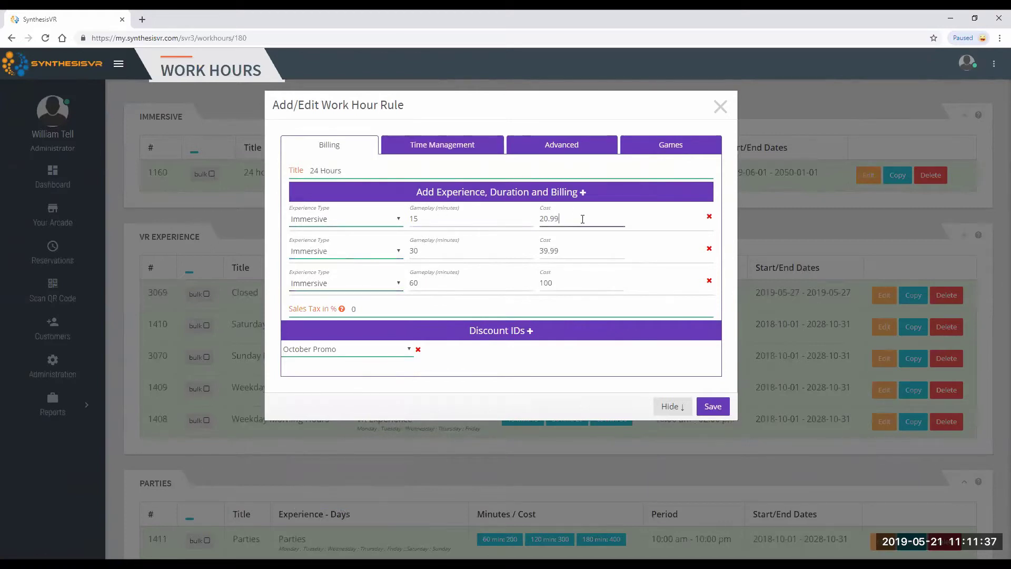
pyautogui.click(501, 250)
pyautogui.click(579, 251)
pyautogui.click(516, 284)
pyautogui.click(580, 286)
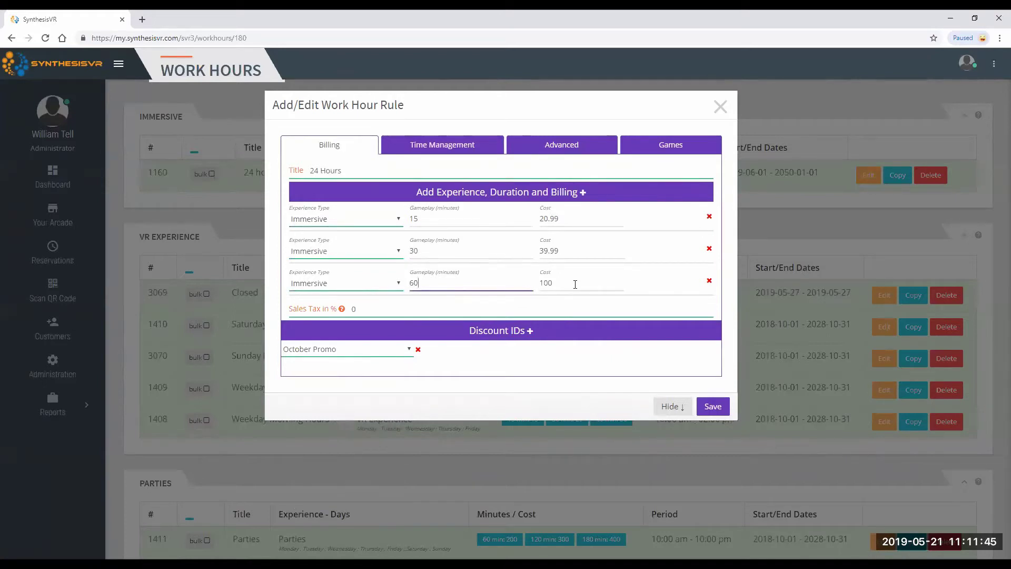
pyautogui.doubleClick(353, 309)
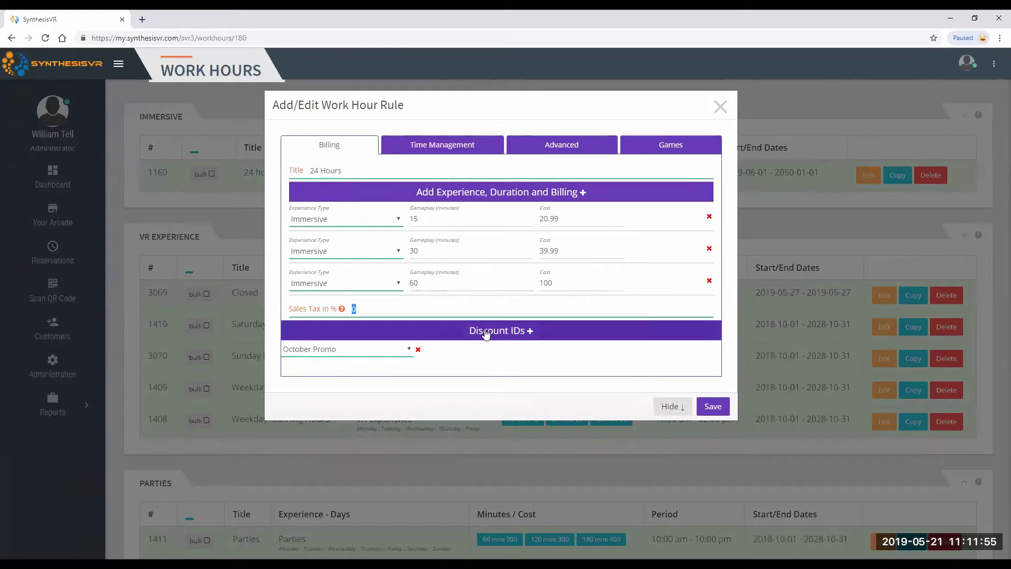
# Add a Winter Discount entry to the rule's discounts and remove it again
pyautogui.click(459, 332)
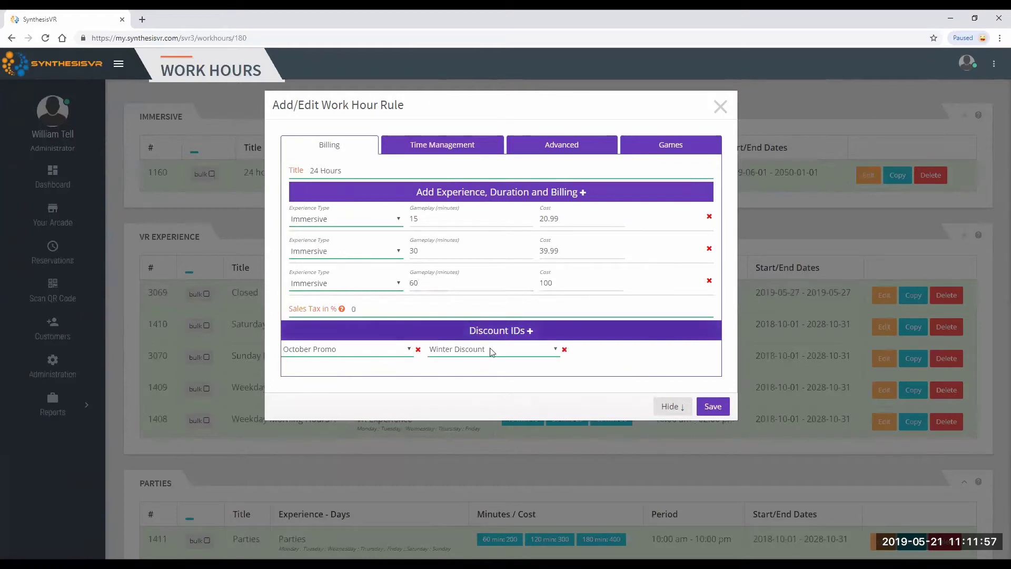
pyautogui.click(491, 351)
pyautogui.click(564, 350)
# Set the rule's close time to 4 pm in its time management settings
pyautogui.click(467, 147)
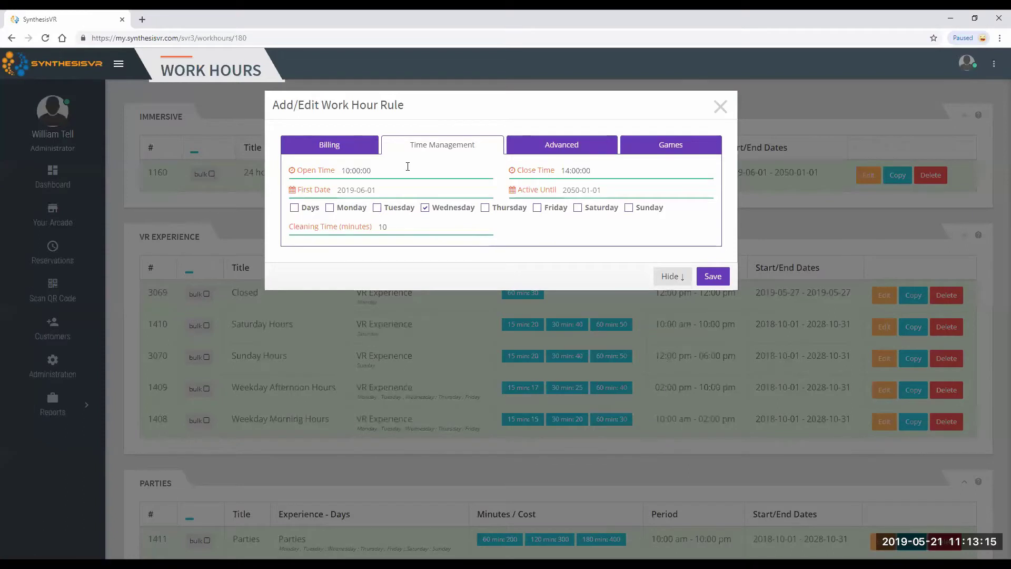
pyautogui.click(613, 167)
pyautogui.write('4om')
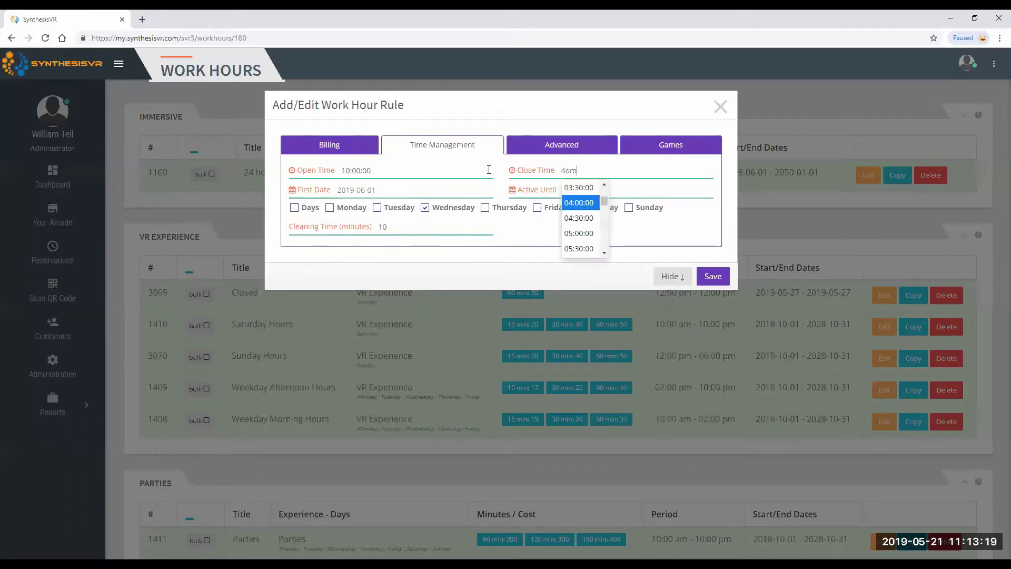
pyautogui.press('Tab')
pyautogui.hotkey('shift', 'Tab')
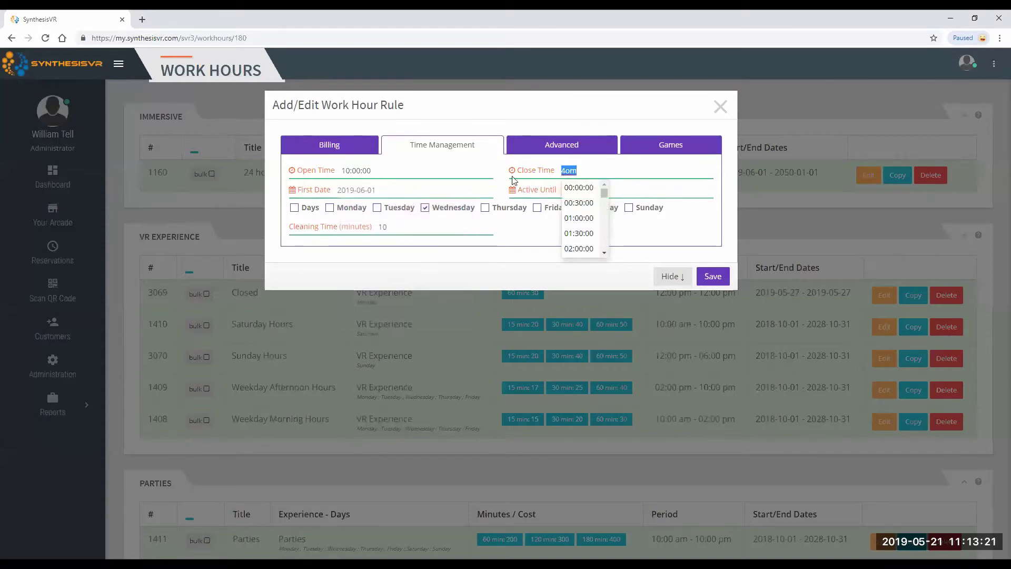
pyautogui.write('4pm')
pyautogui.press('Tab')
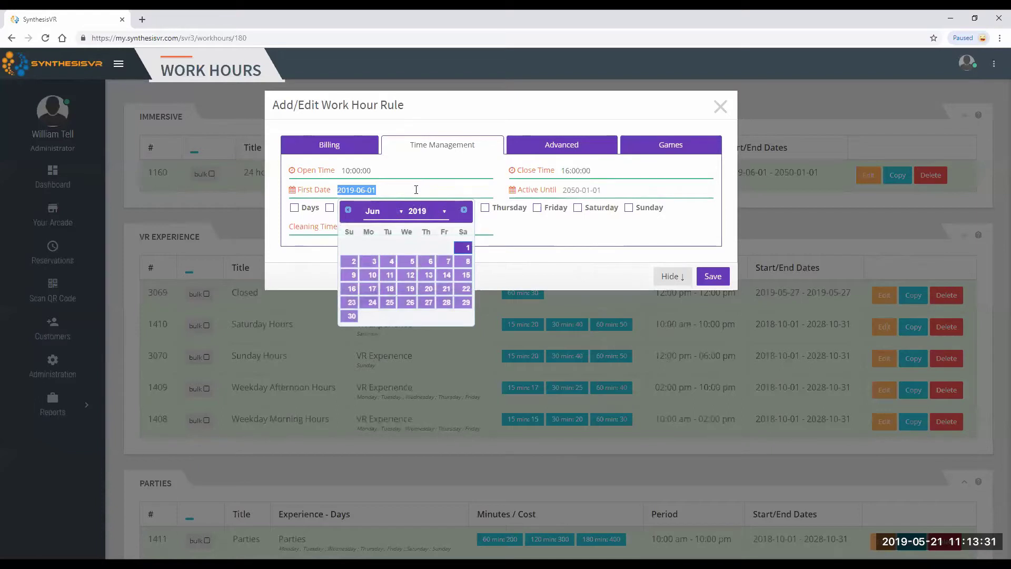
# Set the rule's Active Until date to 2040-01-01
pyautogui.click(416, 189)
pyautogui.click(616, 189)
pyautogui.click(661, 215)
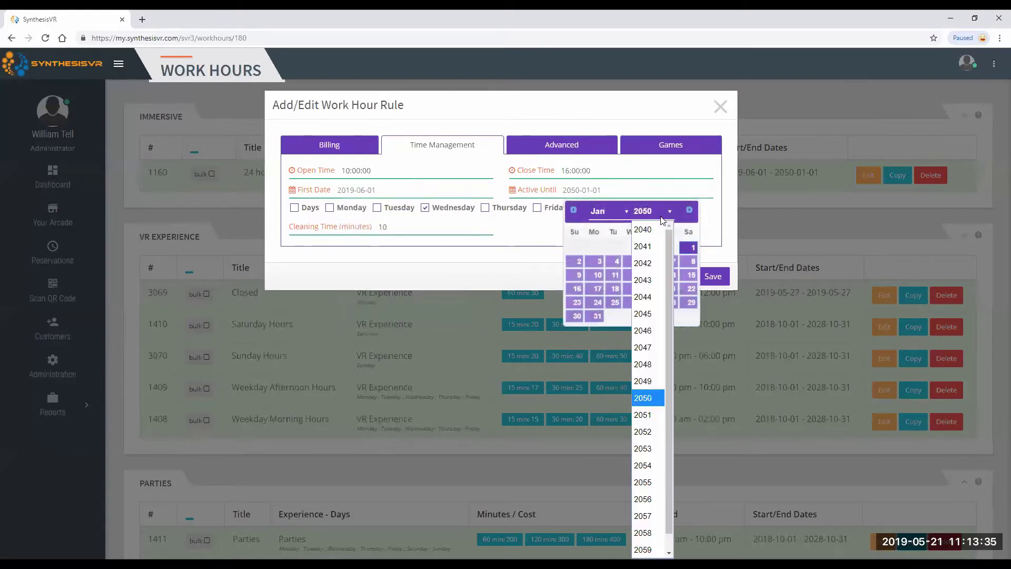
pyautogui.click(653, 210)
pyautogui.click(651, 210)
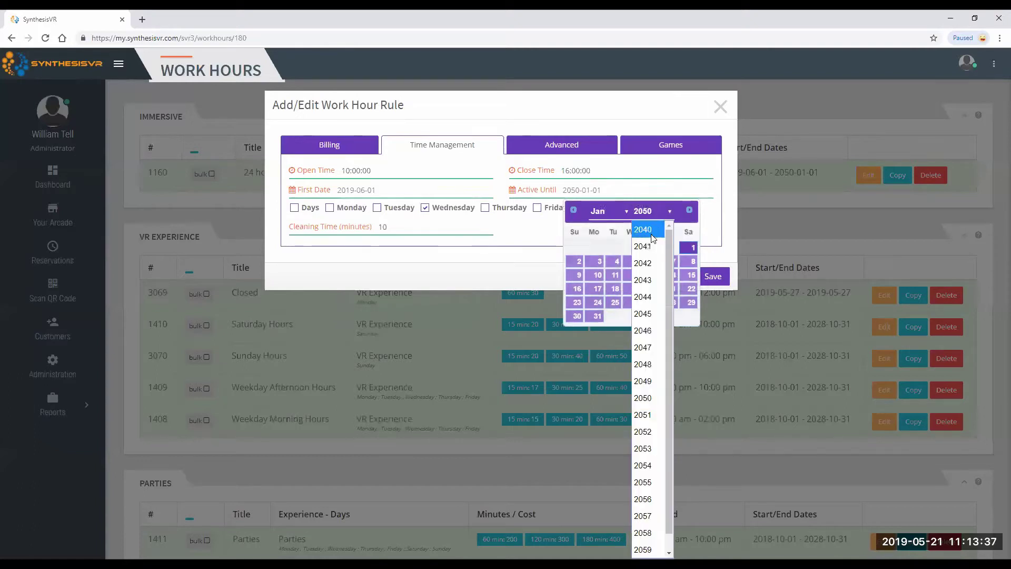
pyautogui.click(649, 231)
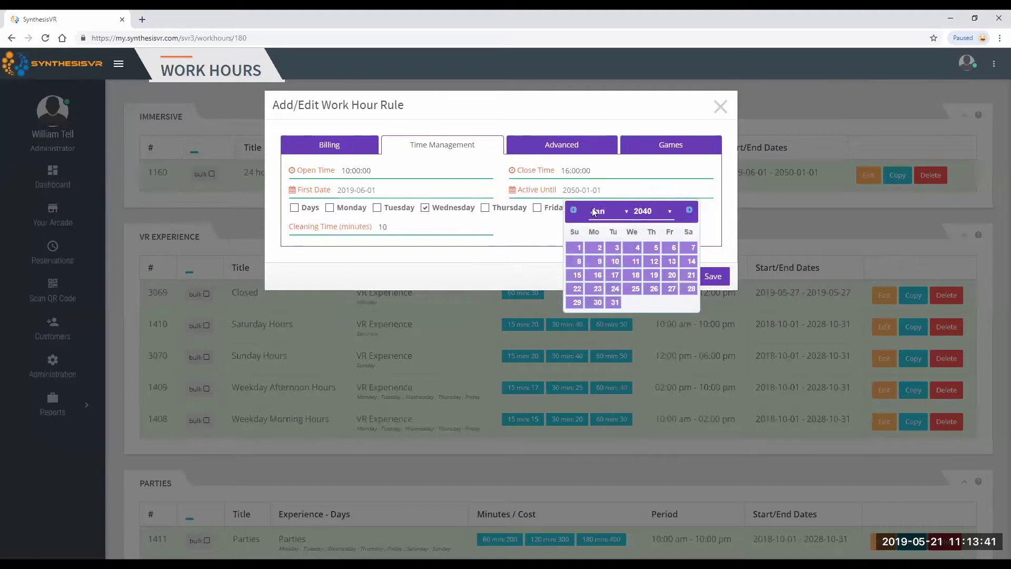
pyautogui.click(577, 248)
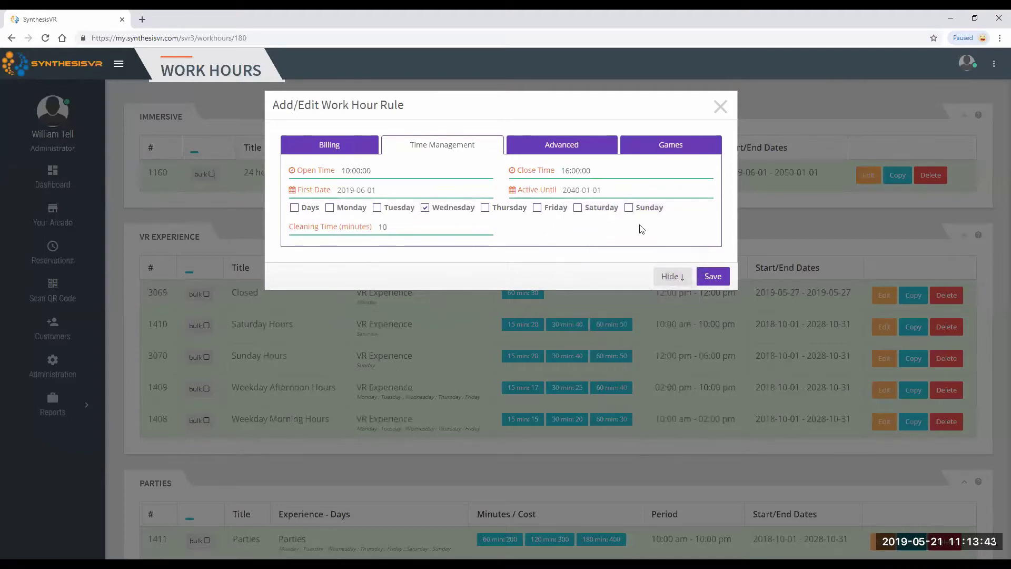
# Examine the rule's start and end dates, selected weekdays and cleaning time
pyautogui.click(630, 195)
pyautogui.click(421, 190)
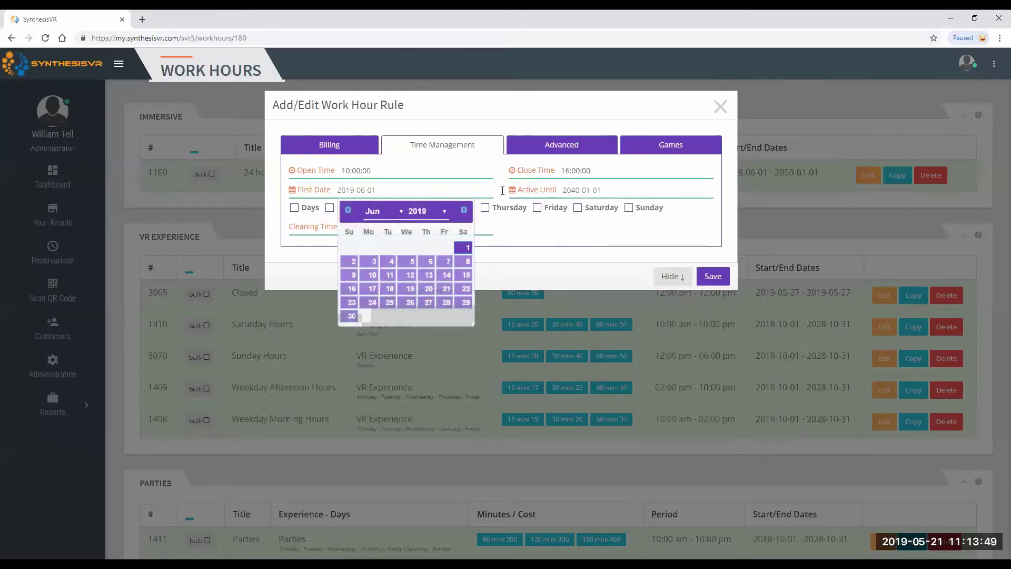
pyautogui.click(614, 188)
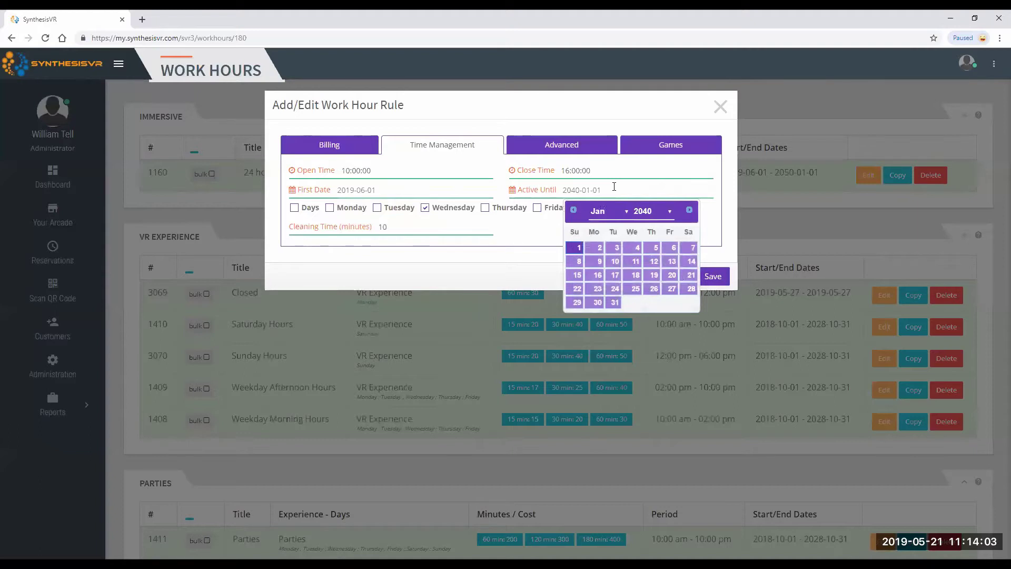
pyautogui.click(493, 228)
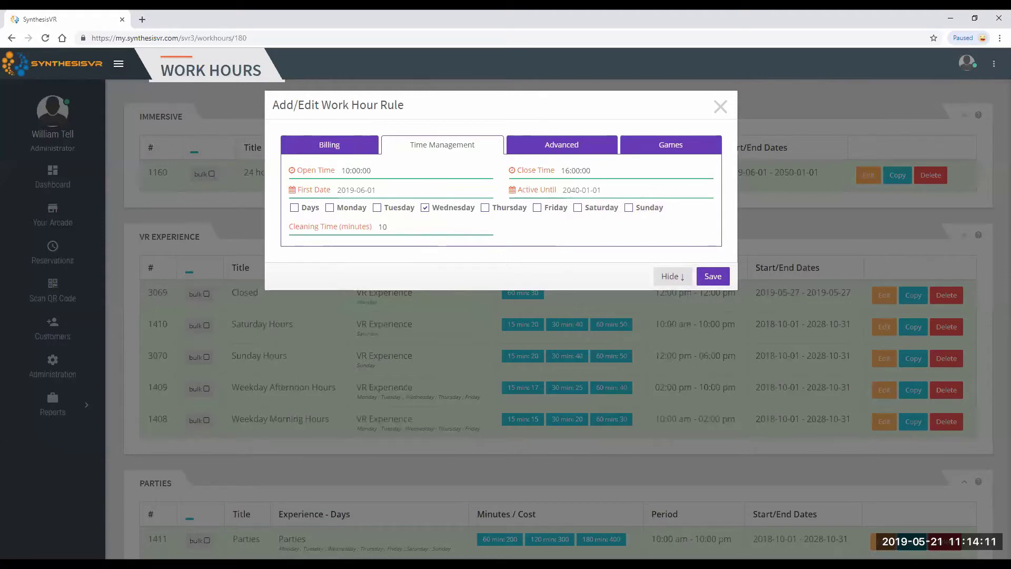
pyautogui.click(426, 208)
pyautogui.click(428, 225)
# In the advanced settings, disallow overlap with other rules and allow it again
pyautogui.click(576, 152)
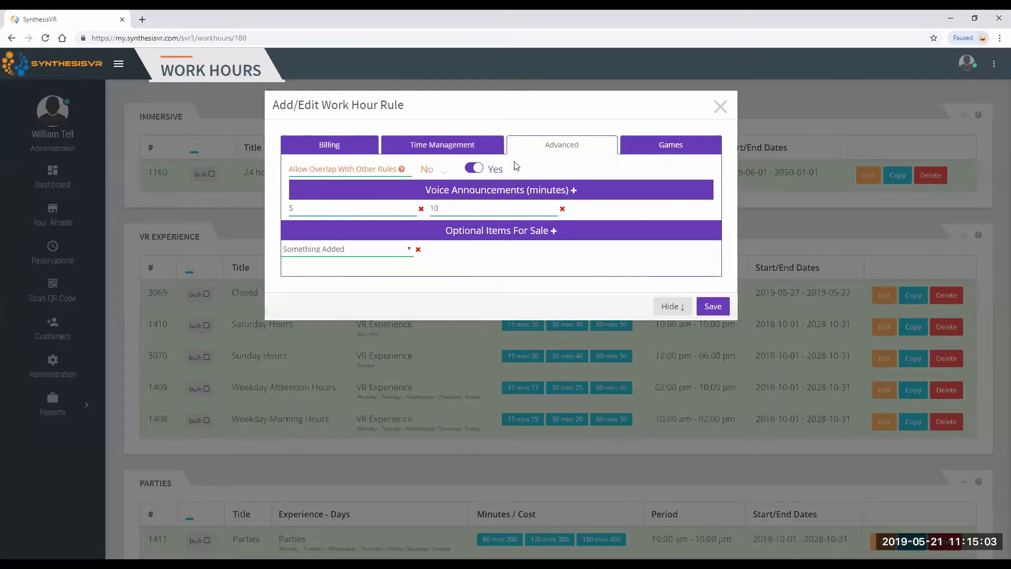
pyautogui.moveTo(401, 169)
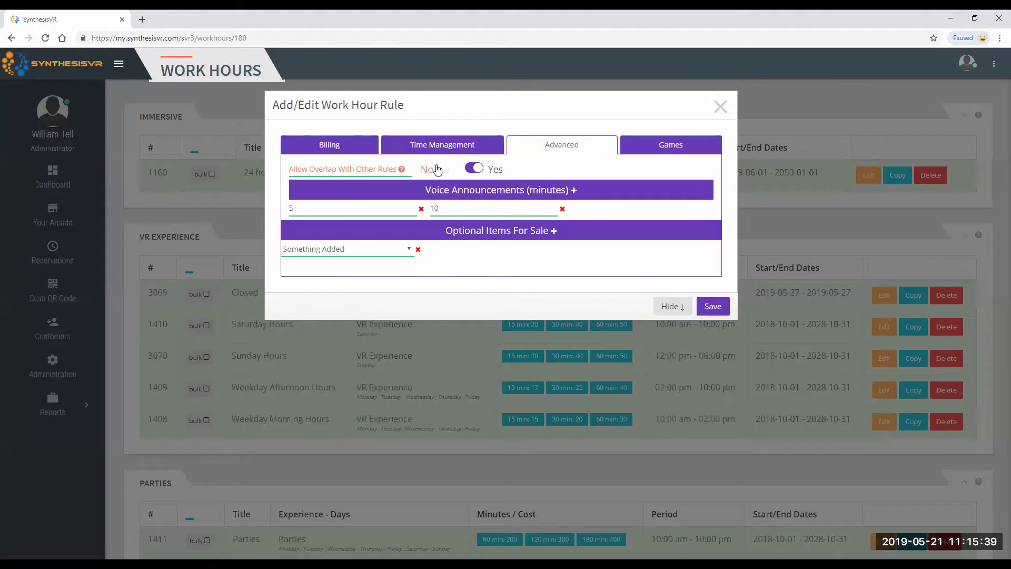
pyautogui.click(453, 171)
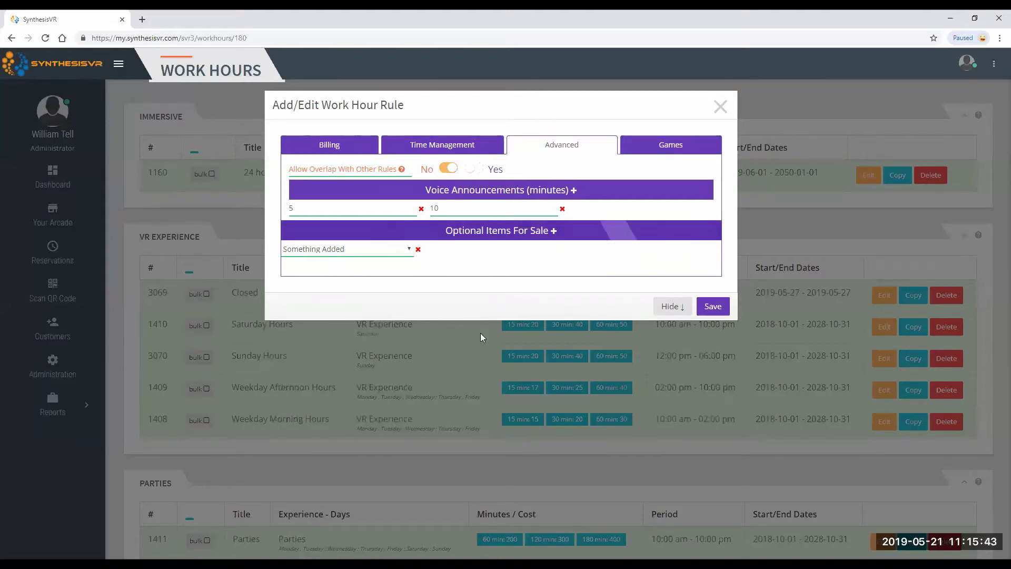
pyautogui.click(480, 172)
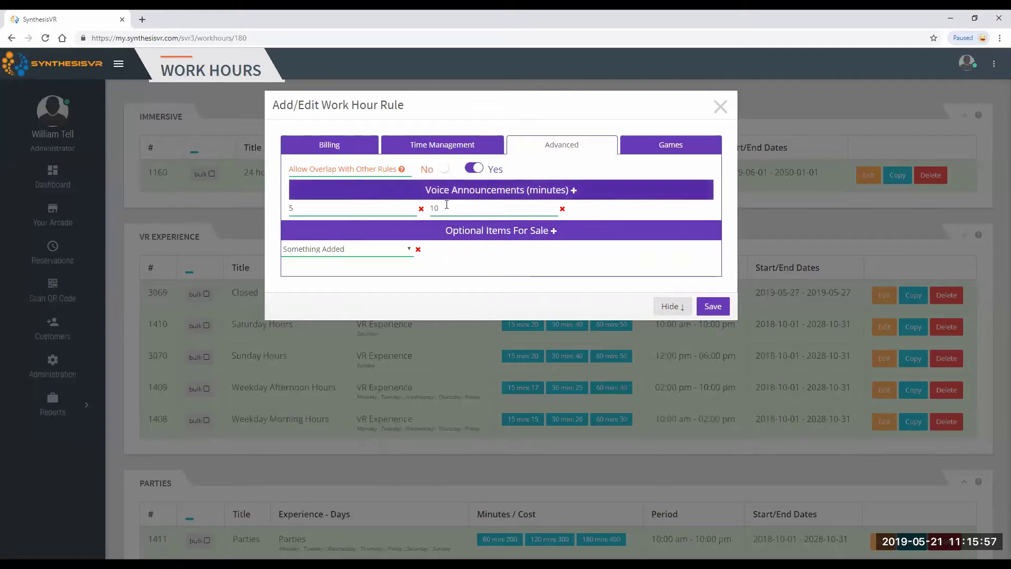
# Add a 30-minute voice announcement to the rule and remove it again
pyautogui.click(589, 193)
pyautogui.click(595, 208)
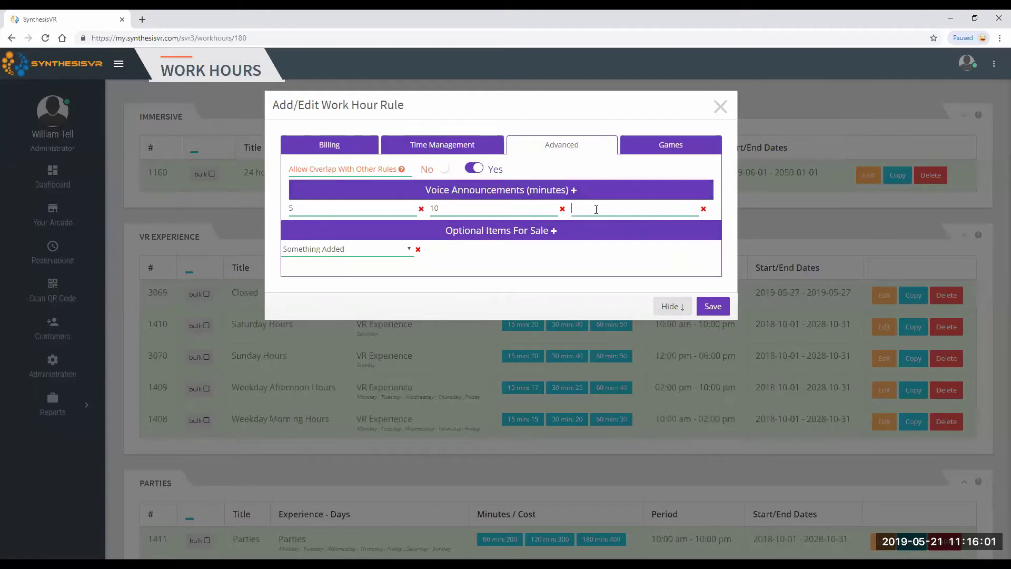
pyautogui.write('30')
pyautogui.click(408, 208)
pyautogui.click(702, 209)
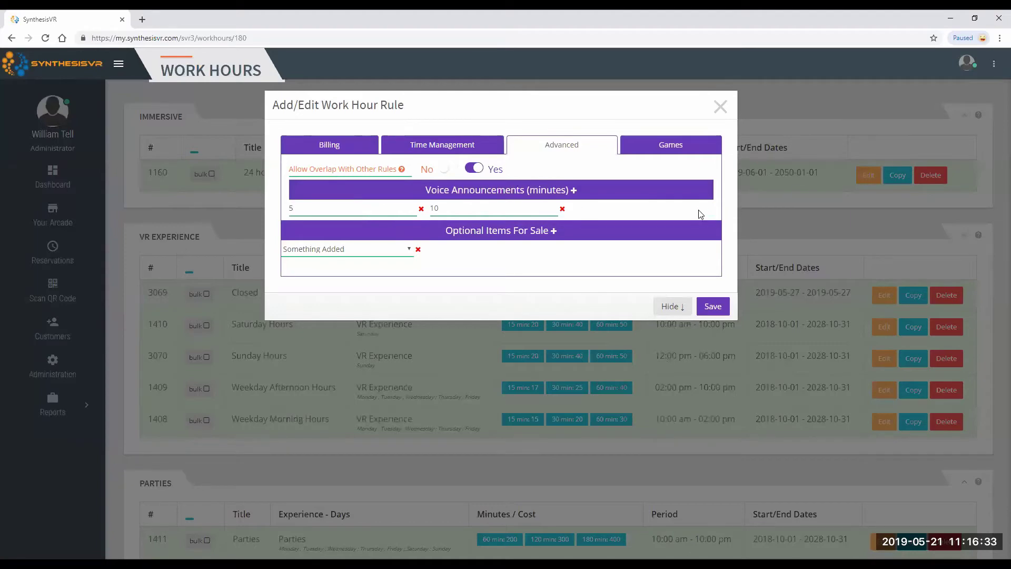
# Replace the rule's existing voice announcements with announcements at 8 and 10 minutes
pyautogui.click(561, 209)
pyautogui.click(421, 208)
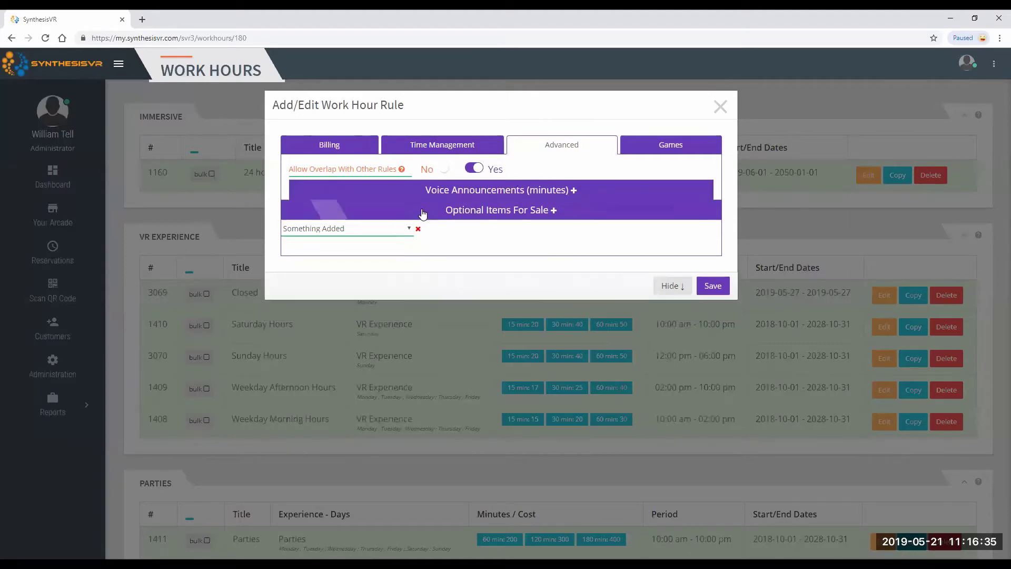
pyautogui.click(442, 199)
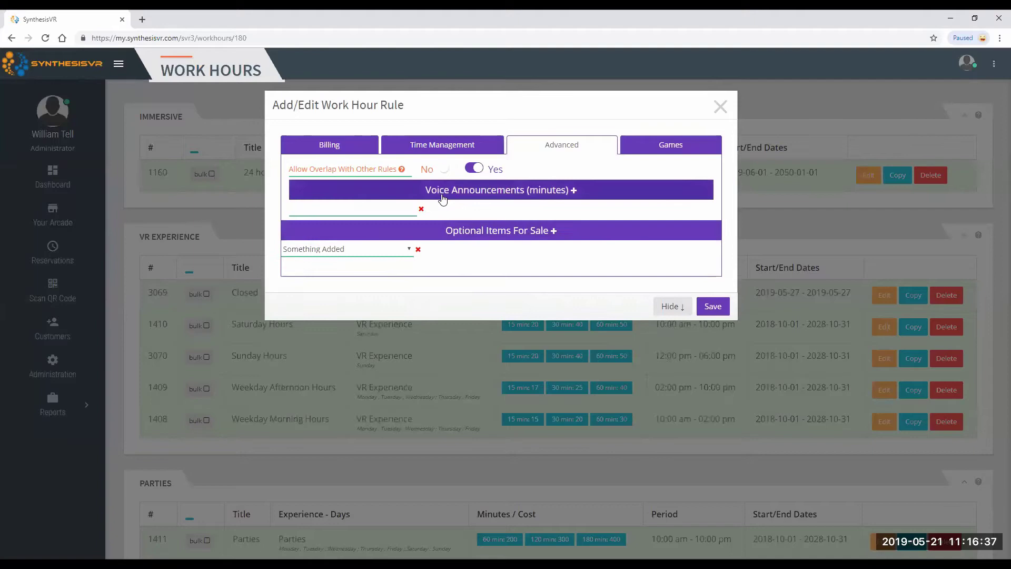
pyautogui.click(378, 205)
pyautogui.write('8')
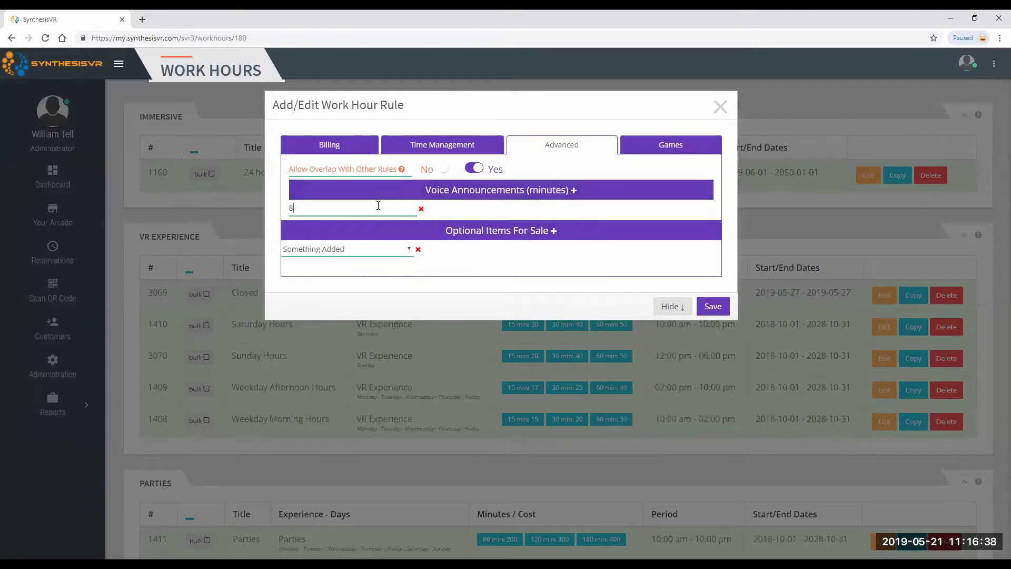
pyautogui.click(484, 193)
pyautogui.click(470, 205)
pyautogui.write('10')
# Set the rule's maximum games per session to 4 in its game settings
pyautogui.click(669, 150)
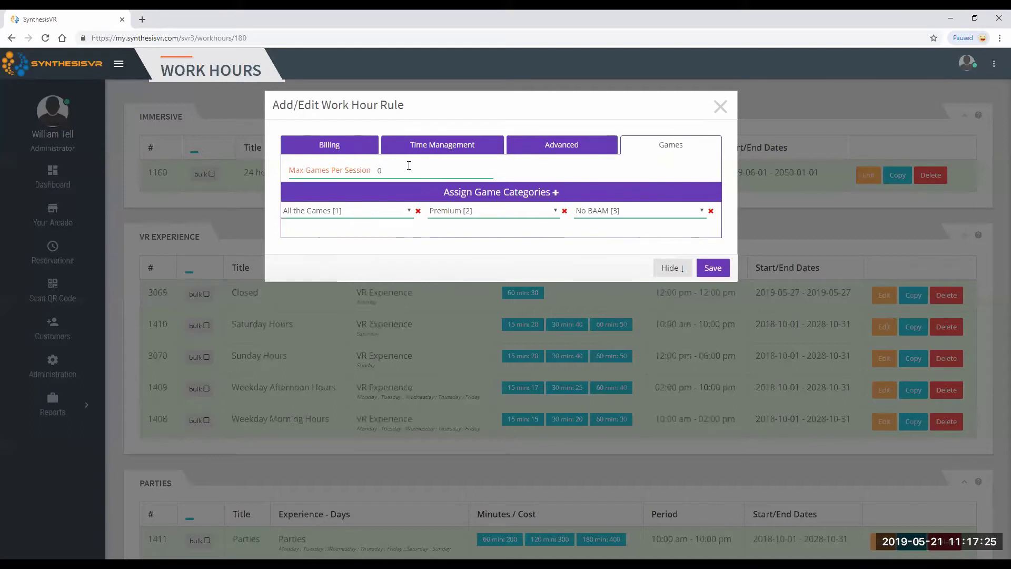
pyautogui.moveTo(409, 165); pyautogui.dragTo(343, 179)
pyautogui.write('1')
pyautogui.hotkey('ctrl', 'a')
pyautogui.write('4')
pyautogui.moveTo(386, 171); pyautogui.dragTo(367, 173)
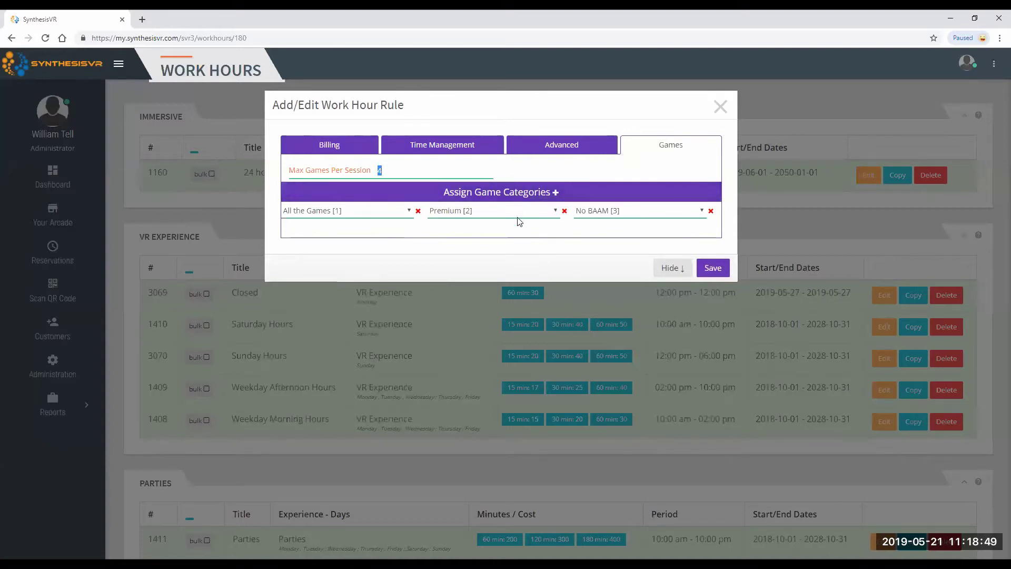
# Assign No Arizona Sunshine [4] as an additional game category of the rule
pyautogui.click(609, 215)
pyautogui.click(609, 216)
pyautogui.click(612, 198)
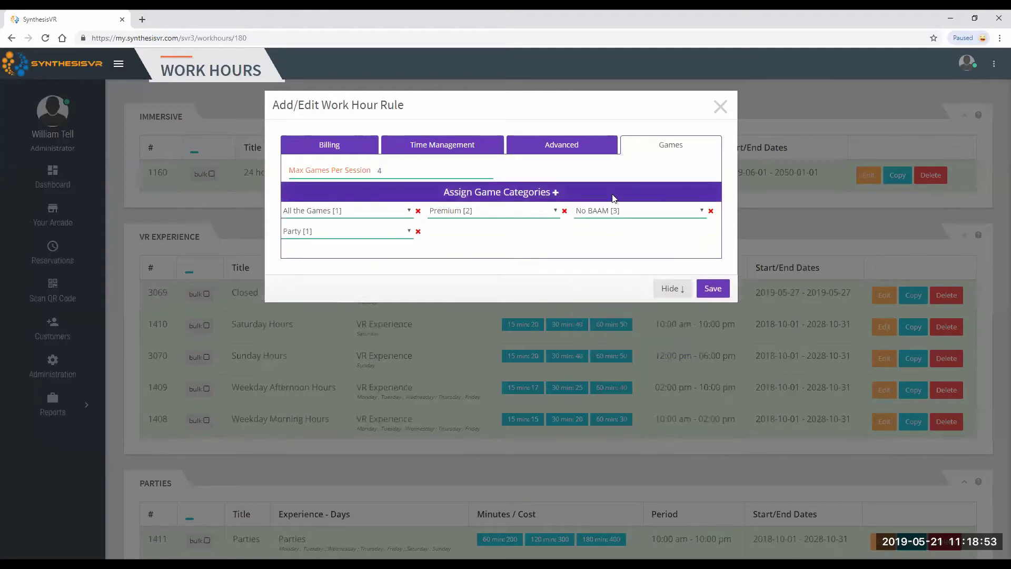
pyautogui.click(395, 230)
pyautogui.click(371, 299)
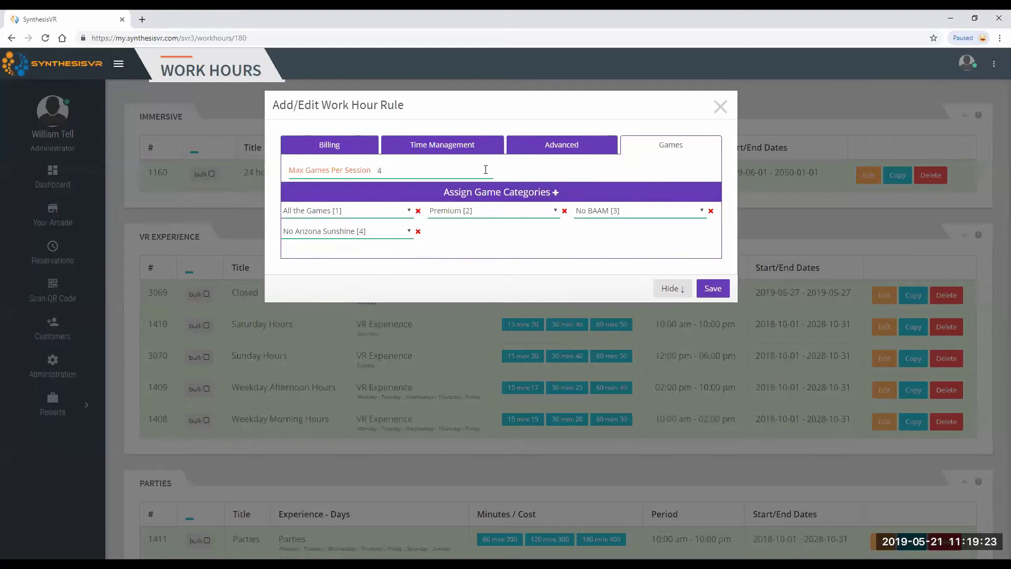
# Save the 24 Hours rule and look through the VR Experience, Parties and Demo work hour rules
pyautogui.click(717, 289)
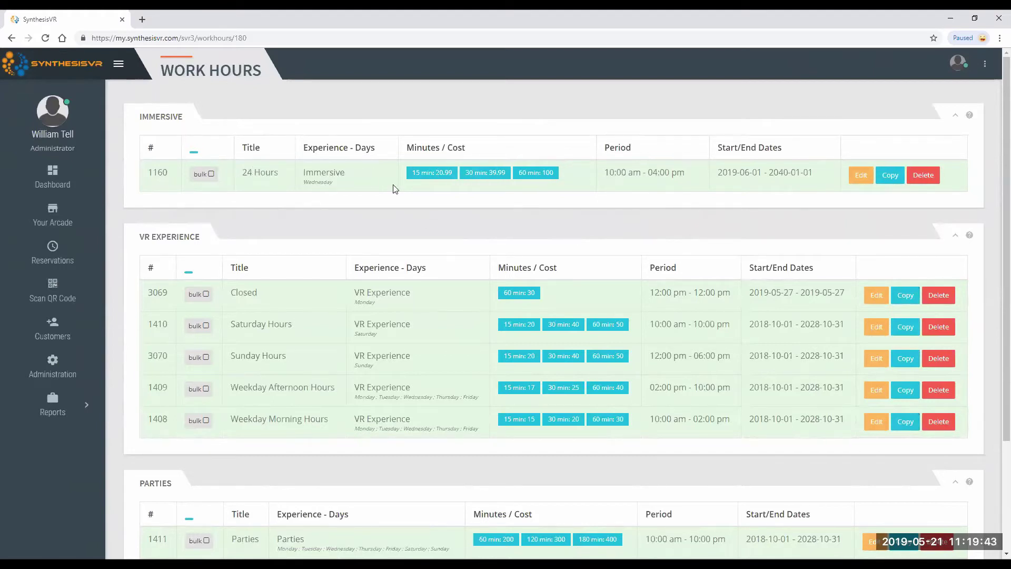
pyautogui.scroll(-1, 458, 213)
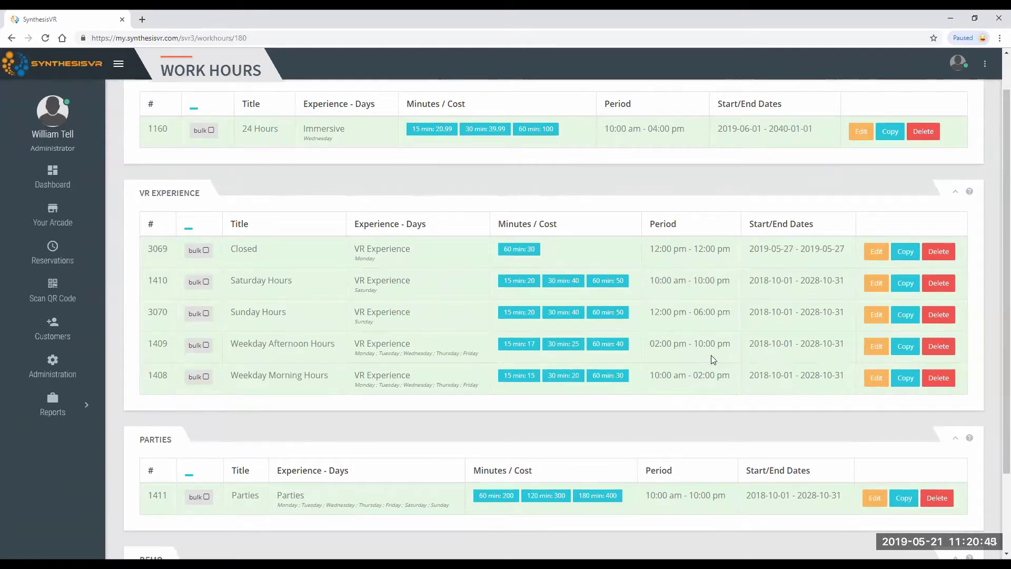
pyautogui.scroll(-2, 641, 343)
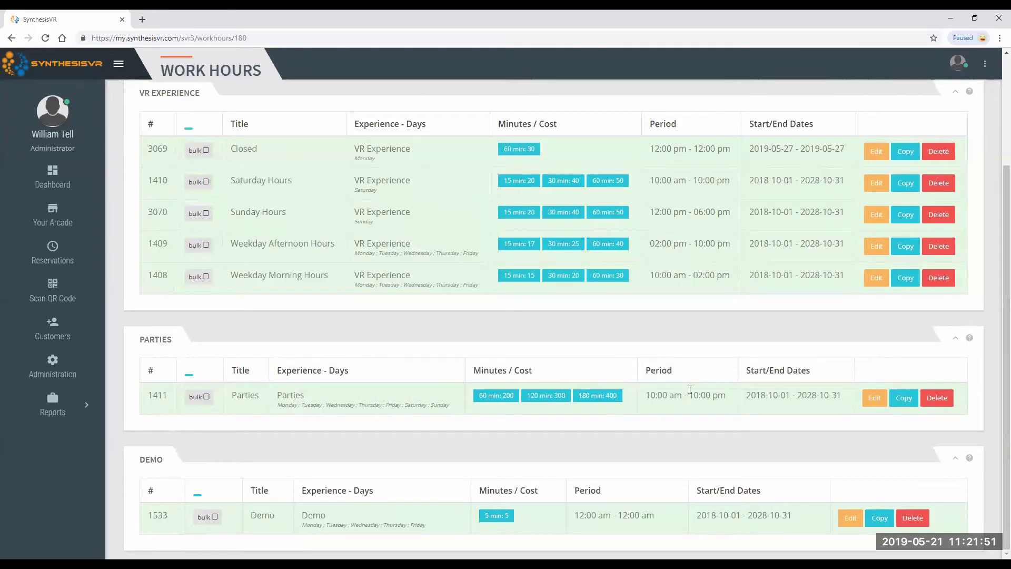
# Copy the Parties work hour rule and title the copy Kids Parties
pyautogui.click(903, 399)
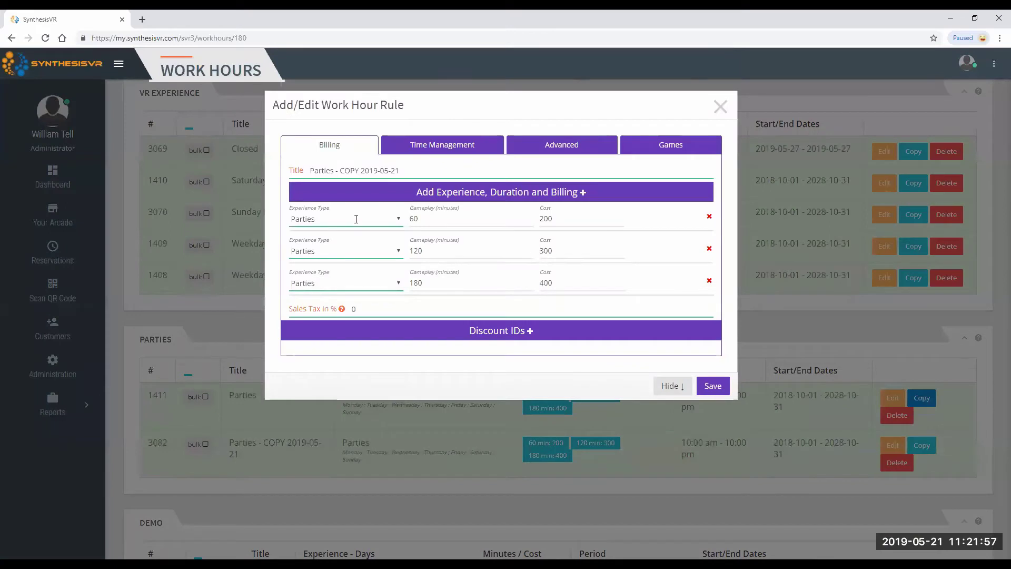
pyautogui.click(413, 170)
pyautogui.hotkey('ctrl', 'a')
pyautogui.write('Ki')
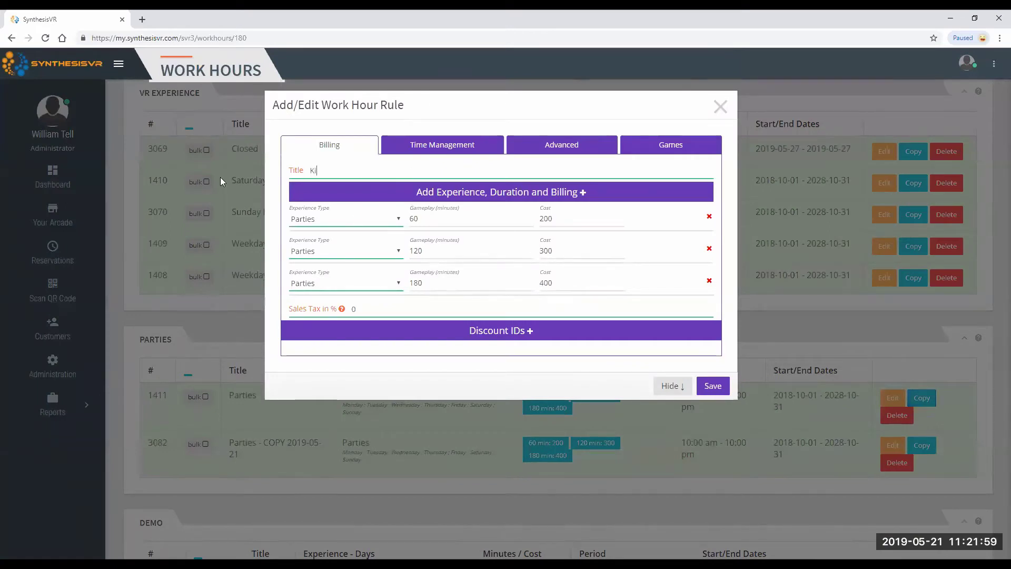
pyautogui.write('ds Par')
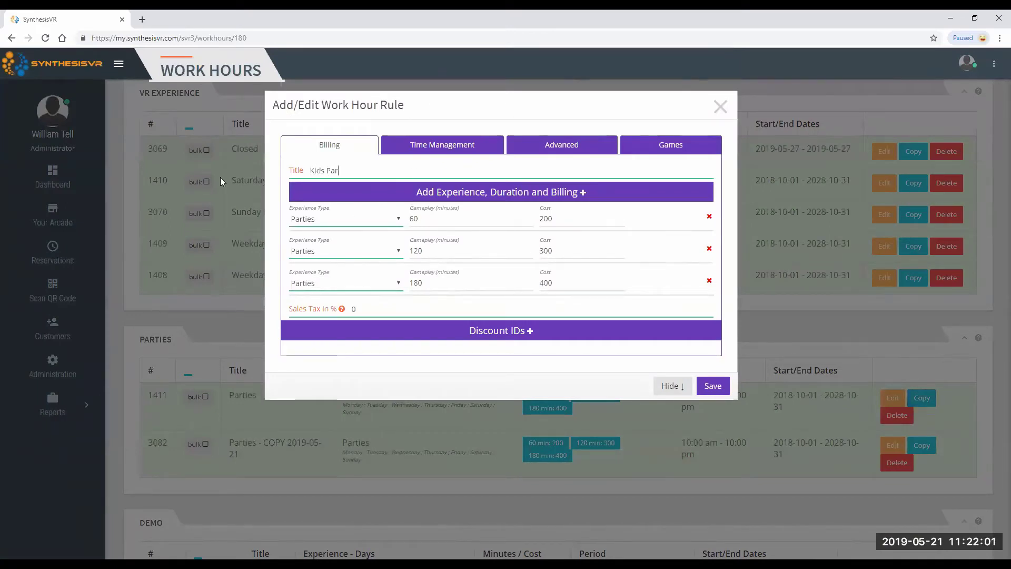
pyautogui.write('ties')
# Assign No BAAM [3] as an additional game category of the Kids Parties rule and save the rule
pyautogui.click(646, 146)
pyautogui.click(482, 213)
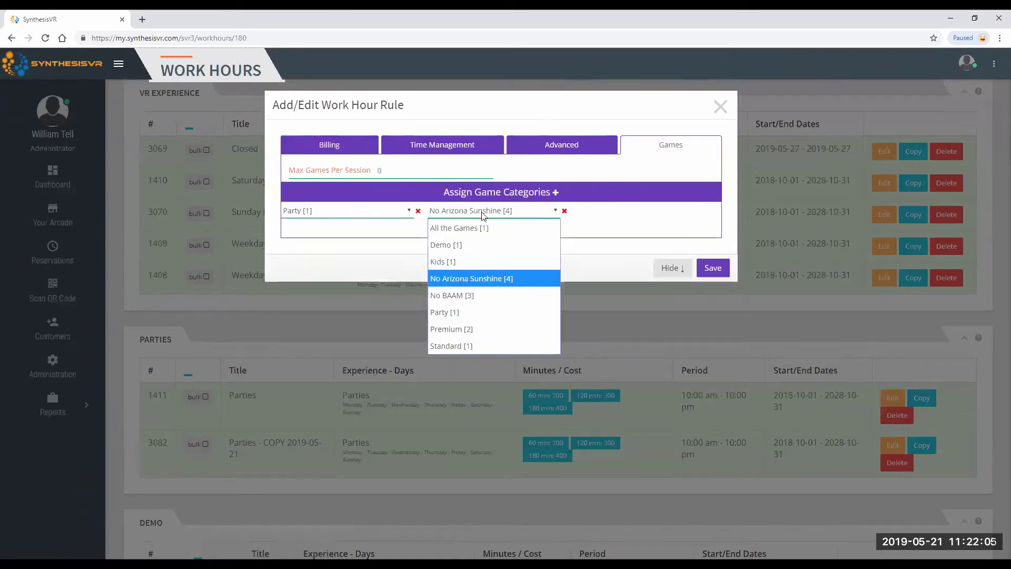
pyautogui.click(482, 213)
pyautogui.click(556, 192)
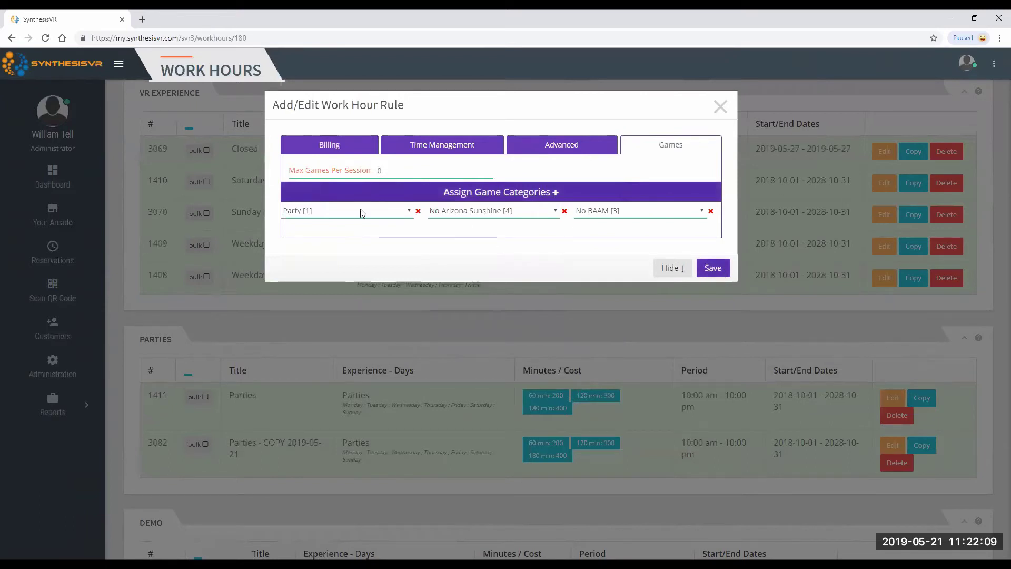
pyautogui.click(351, 148)
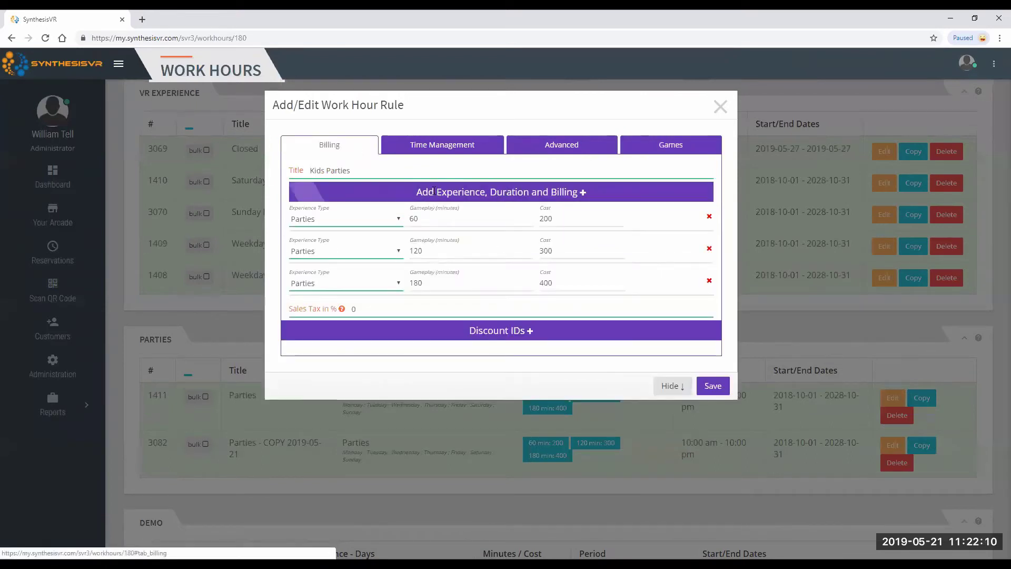
pyautogui.click(721, 394)
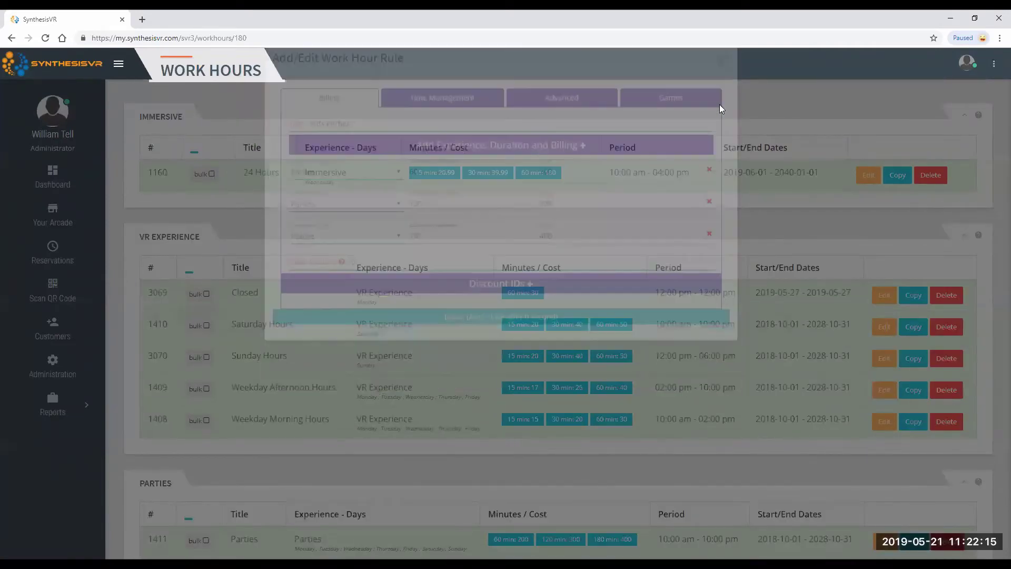
# Change the experience type of all three Kids Parties billing entries to Party and save the rule
pyautogui.scroll(-3, 416, 298)
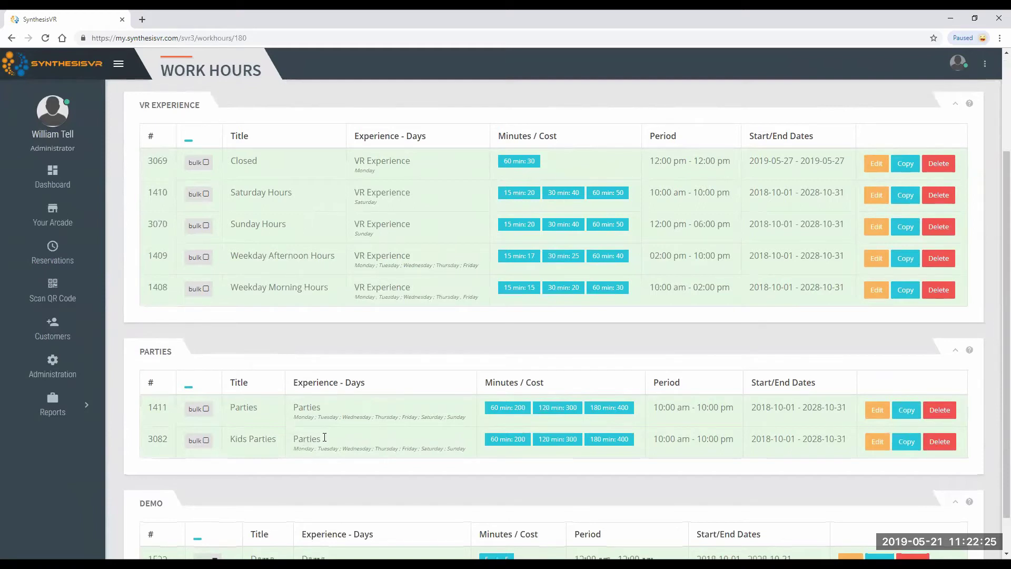
pyautogui.click(876, 441)
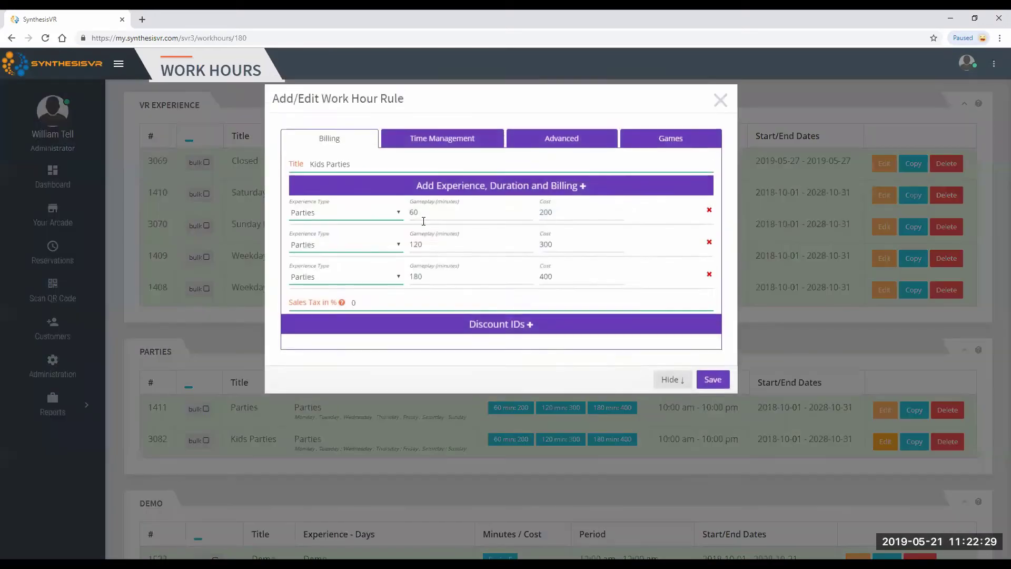
pyautogui.click(386, 225)
pyautogui.click(368, 287)
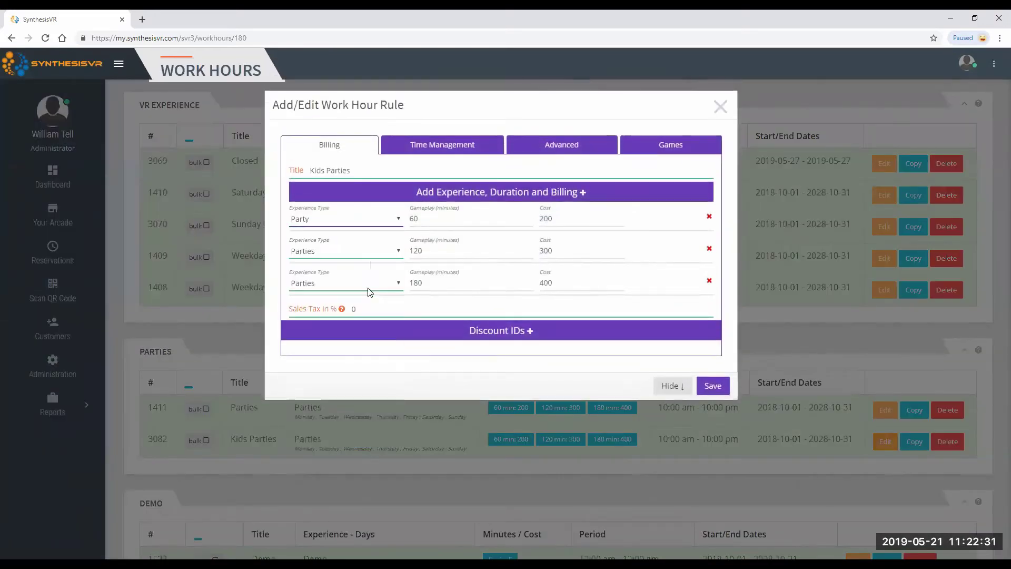
pyautogui.click(370, 258)
pyautogui.click(363, 315)
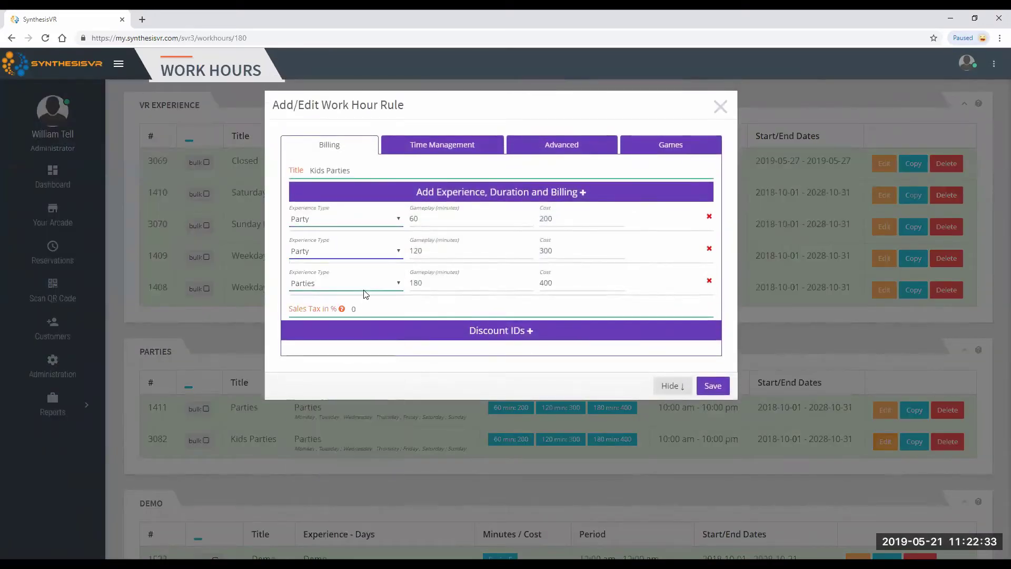
pyautogui.click(366, 284)
pyautogui.click(364, 351)
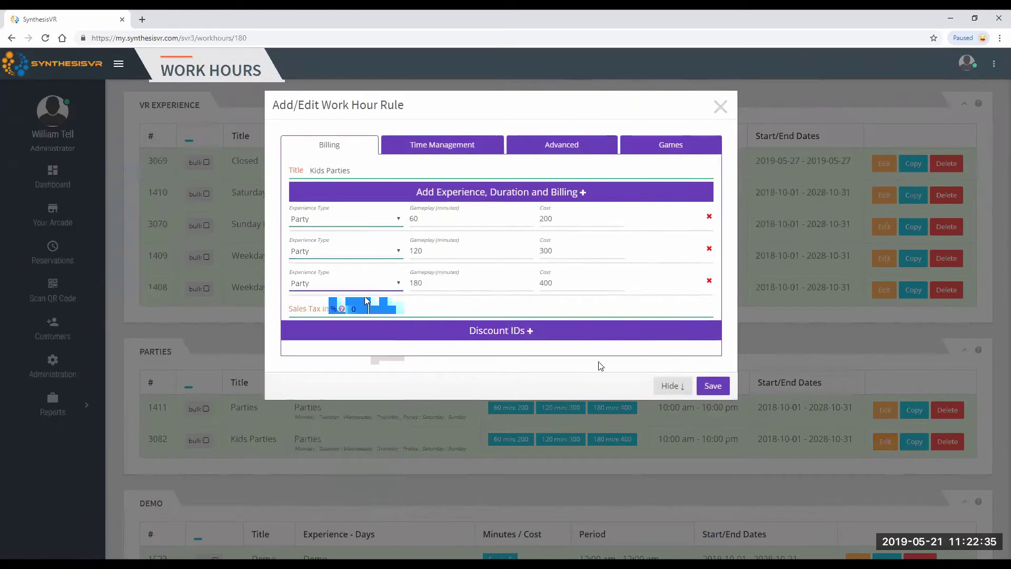
pyautogui.click(714, 386)
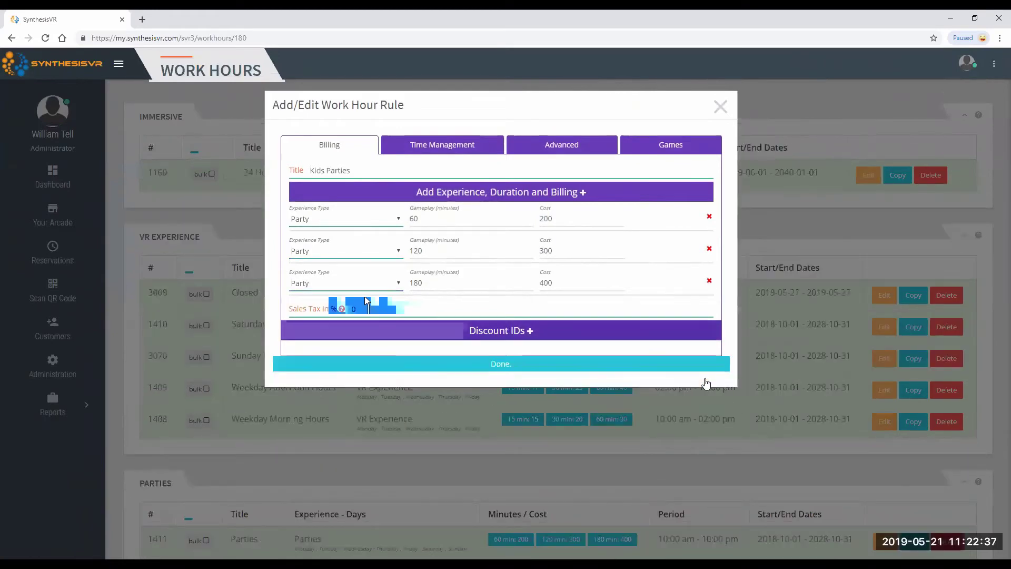
pyautogui.click(705, 379)
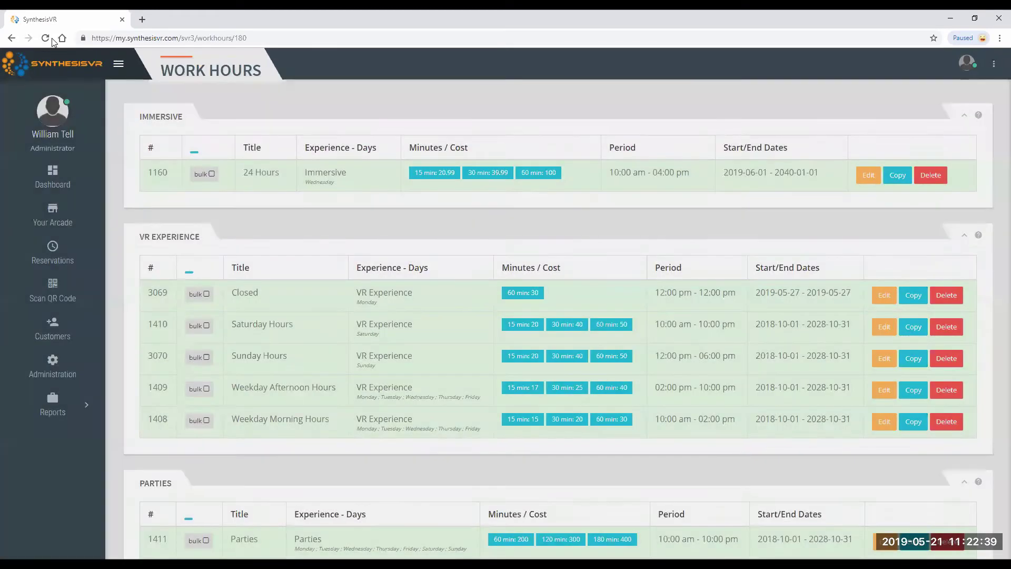
# Reload the work hours page and review how the rules are grouped by experience type, including Party, Parties and Demo
pyautogui.click(45, 38)
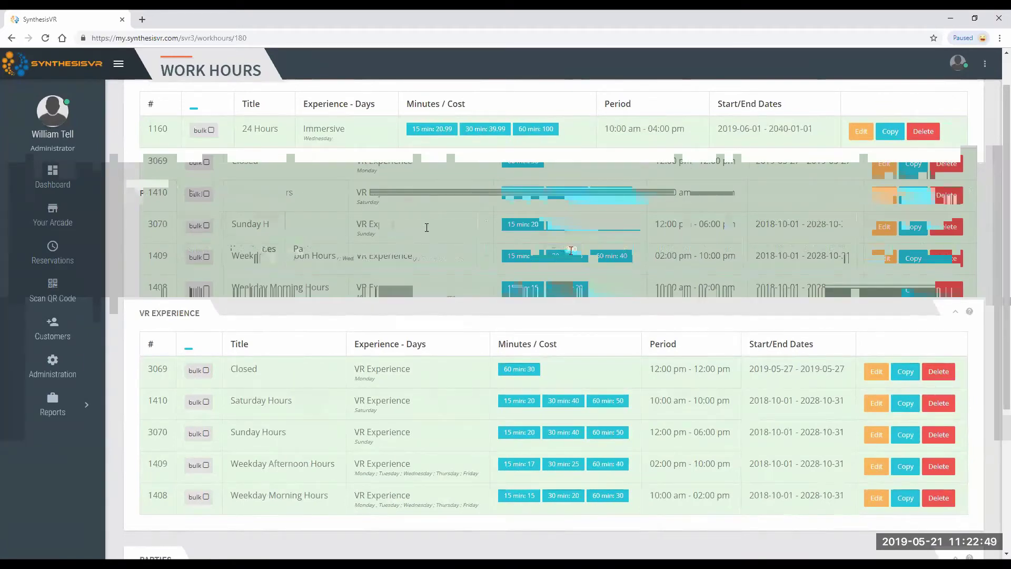
pyautogui.scroll(-2, 570, 250)
pyautogui.scroll(-1, 492, 465)
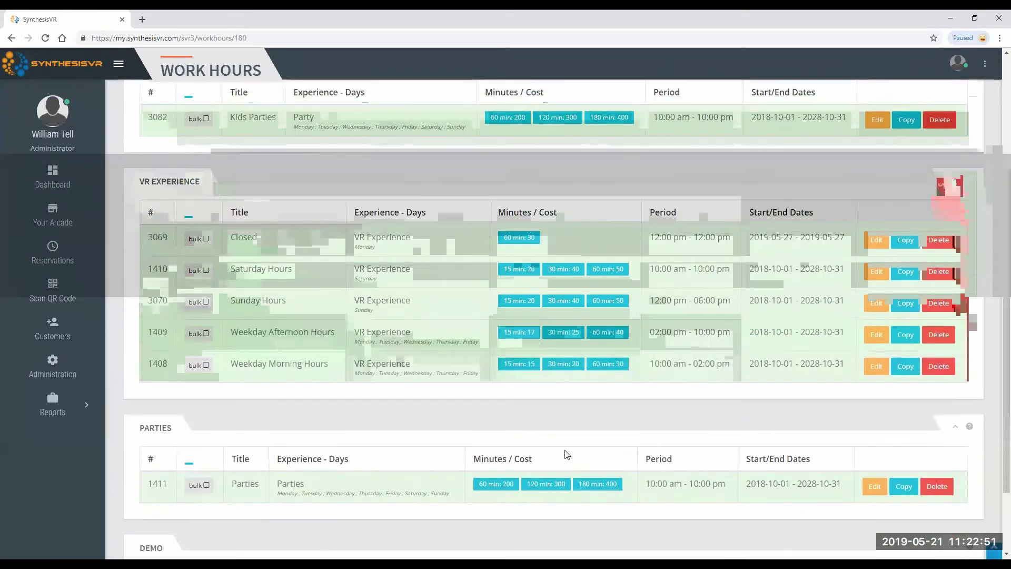
pyautogui.scroll(2, 512, 313)
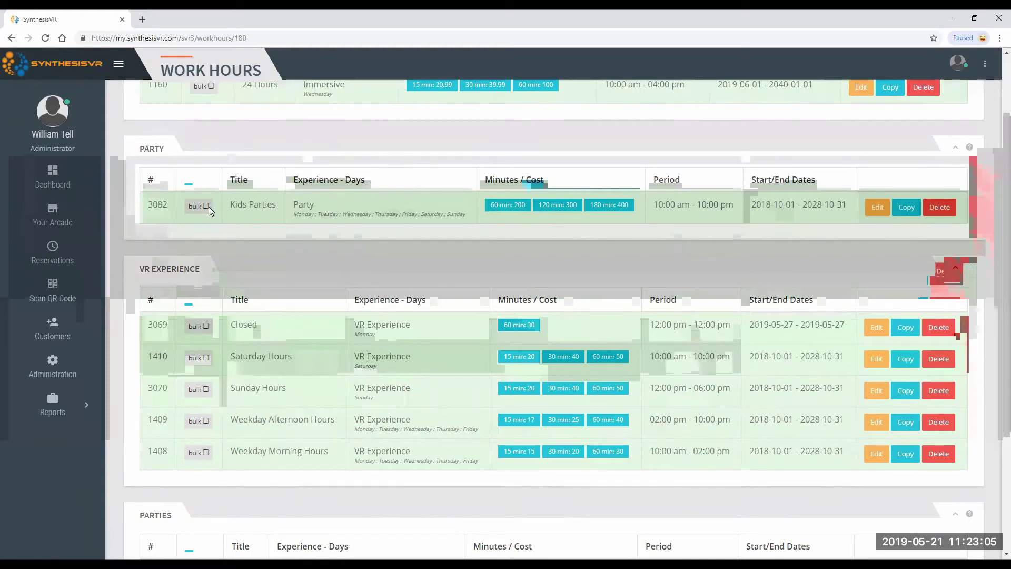
pyautogui.scroll(-3, 209, 207)
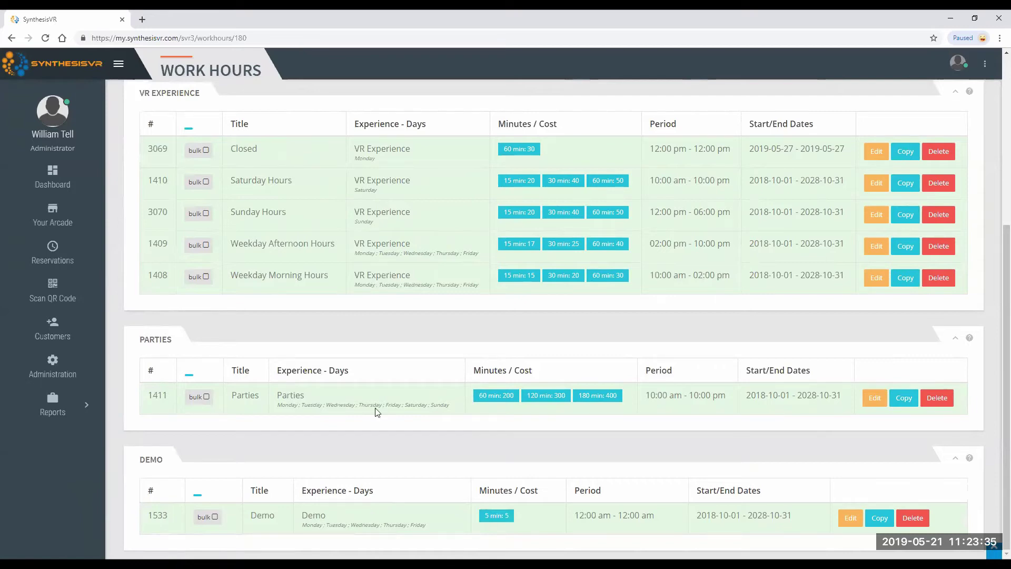
pyautogui.scroll(4, 376, 408)
pyautogui.scroll(1, 375, 409)
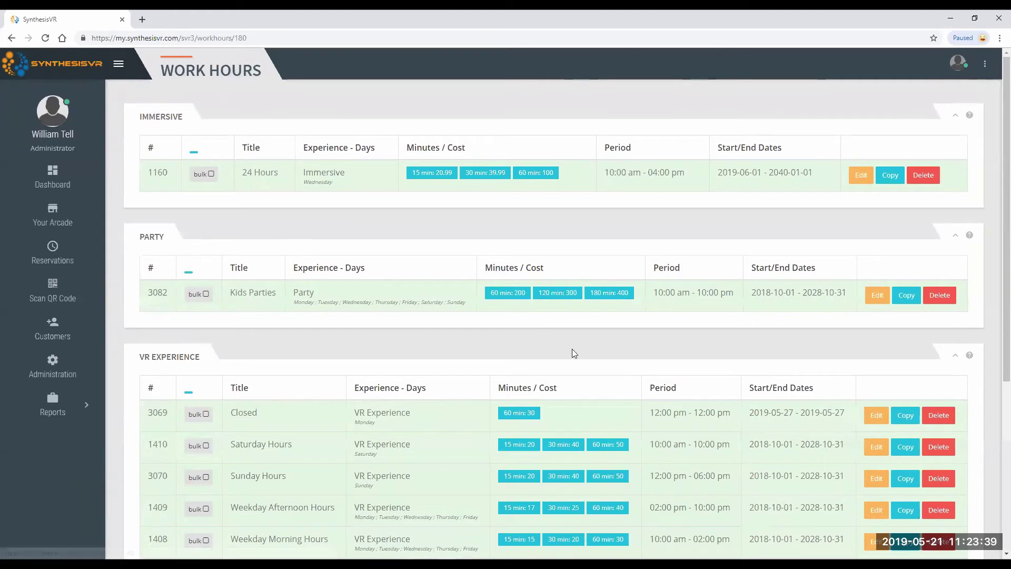
# Start a new duration based work hour rule and add three experience, duration and billing entries to it
pyautogui.click(989, 65)
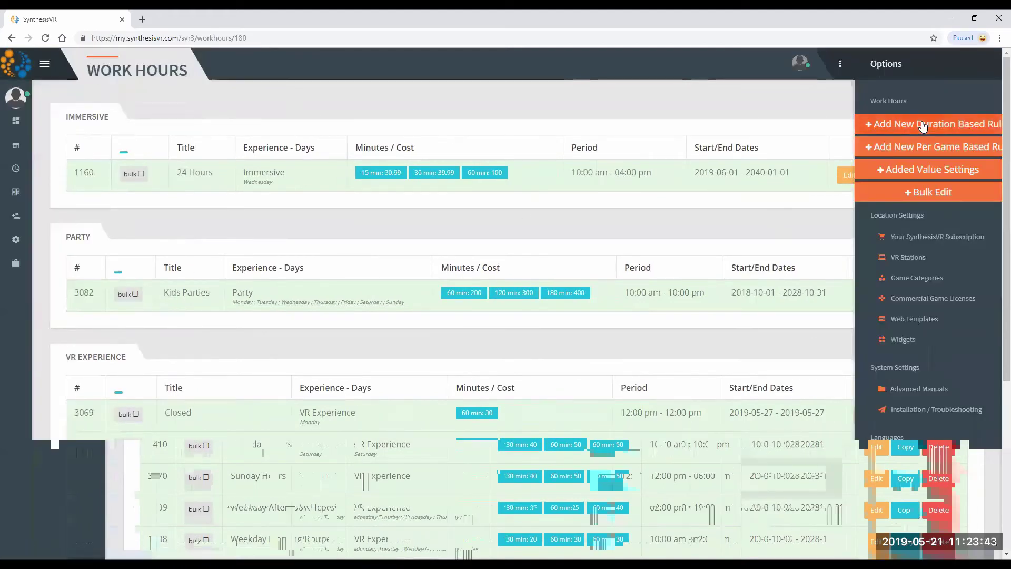
pyautogui.click(922, 124)
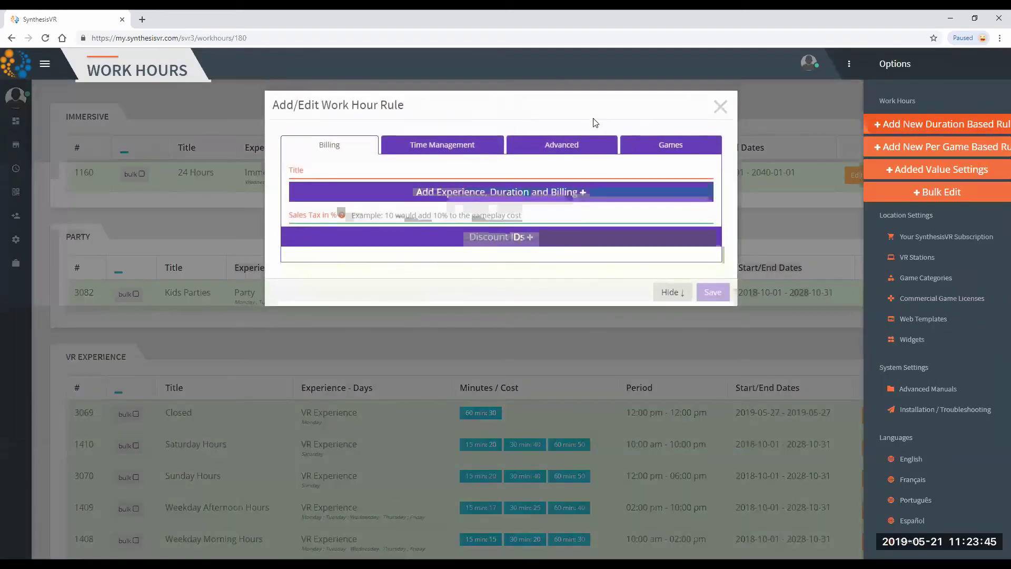
pyautogui.click(432, 193)
pyautogui.click(434, 194)
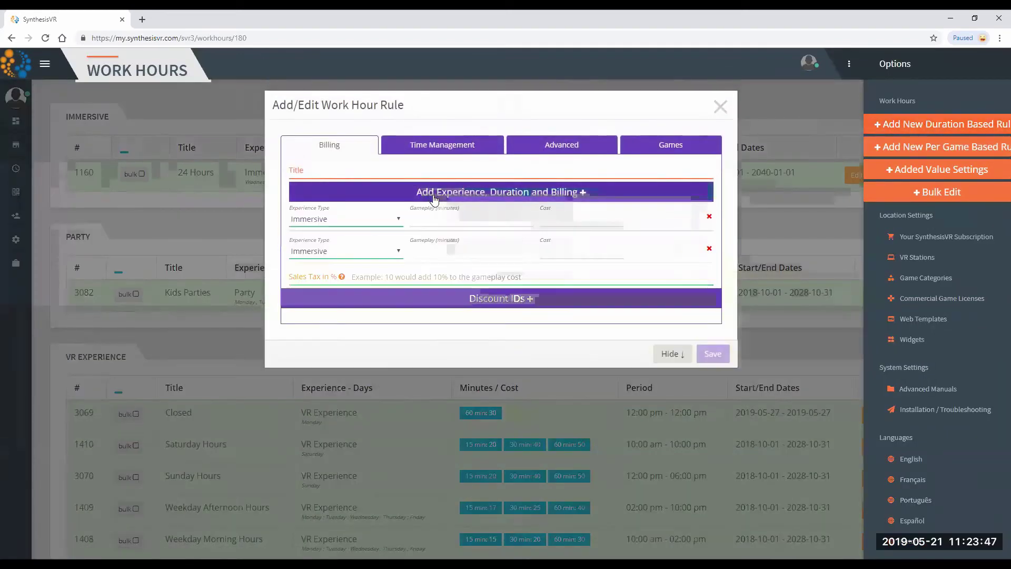
pyautogui.click(433, 195)
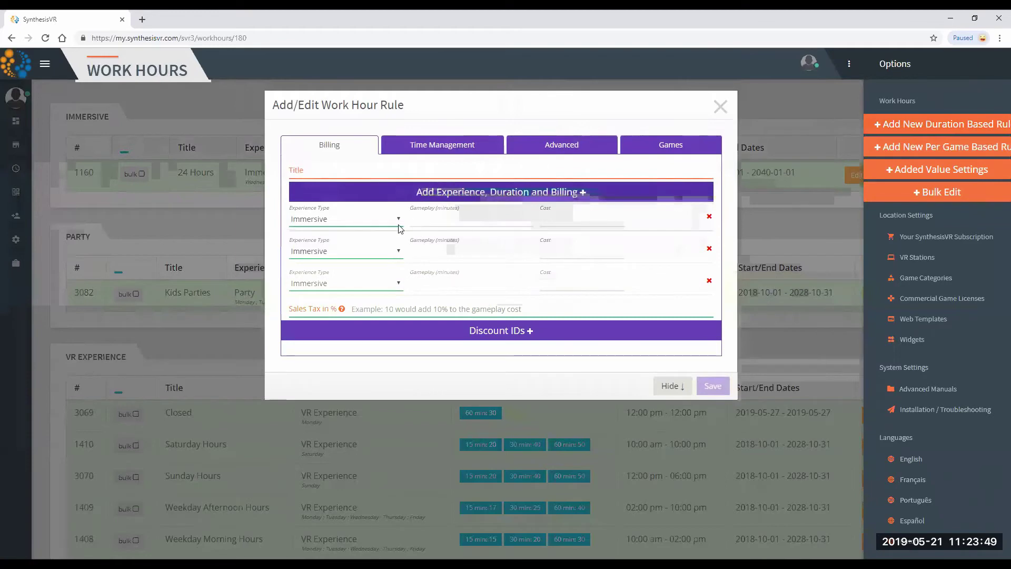
# Set the second billing entry's experience type to Standard VR and the third entry's to Premium
pyautogui.click(398, 252)
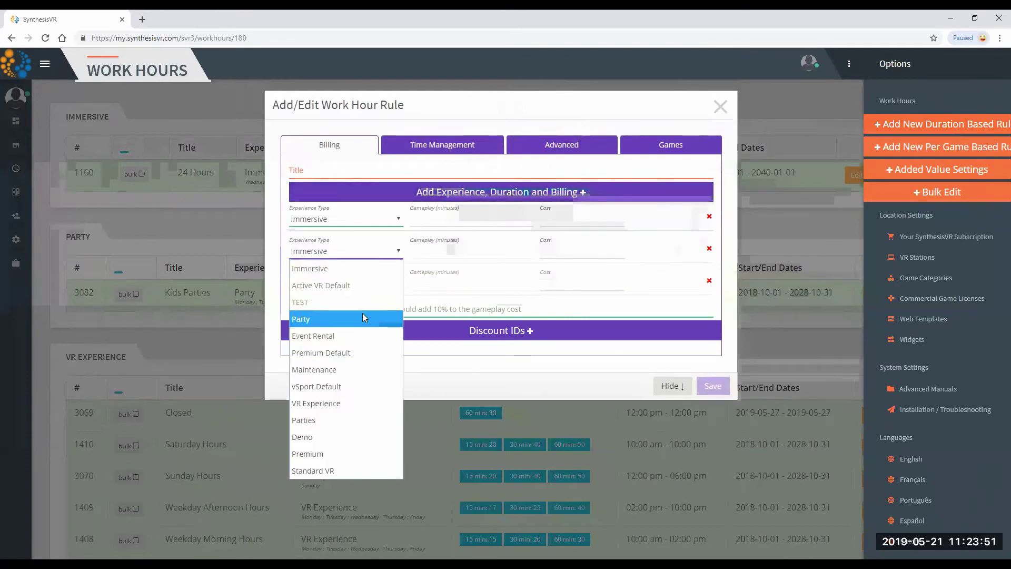
pyautogui.click(340, 471)
pyautogui.click(347, 284)
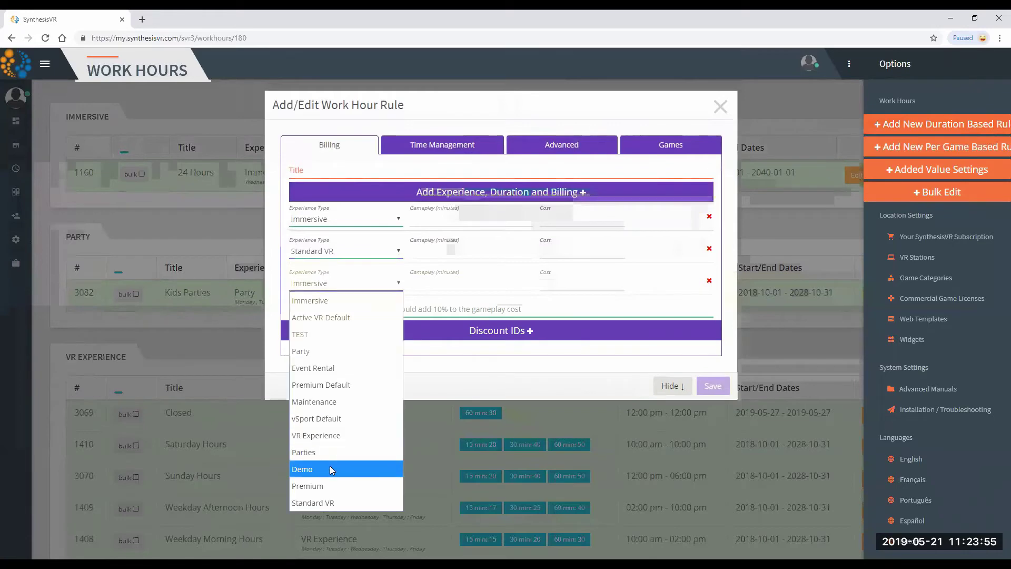
pyautogui.click(331, 480)
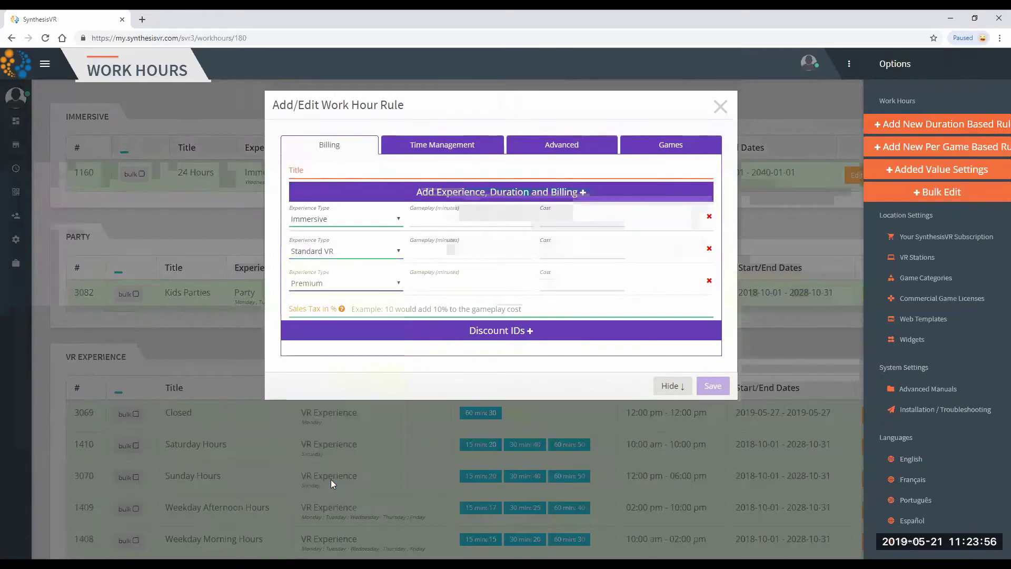
# Give the Immersive, Standard VR and Premium entries 10 minutes of gameplay each at costs of 10, 20 and 30, and title the rule A Mix
pyautogui.click(522, 225)
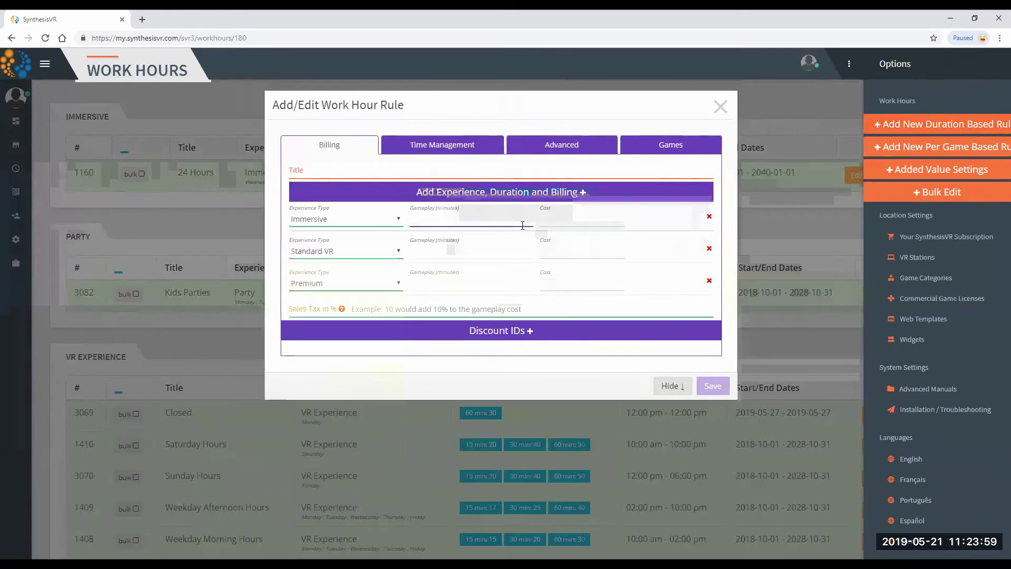
pyautogui.write('10')
pyautogui.press('Tab')
pyautogui.write('10')
pyautogui.press('Tab')
pyautogui.press('Tab')
pyautogui.press('Tab')
pyautogui.write('1')
pyautogui.press('Tab')
pyautogui.write('20')
pyautogui.press('Tab')
pyautogui.press('Tab')
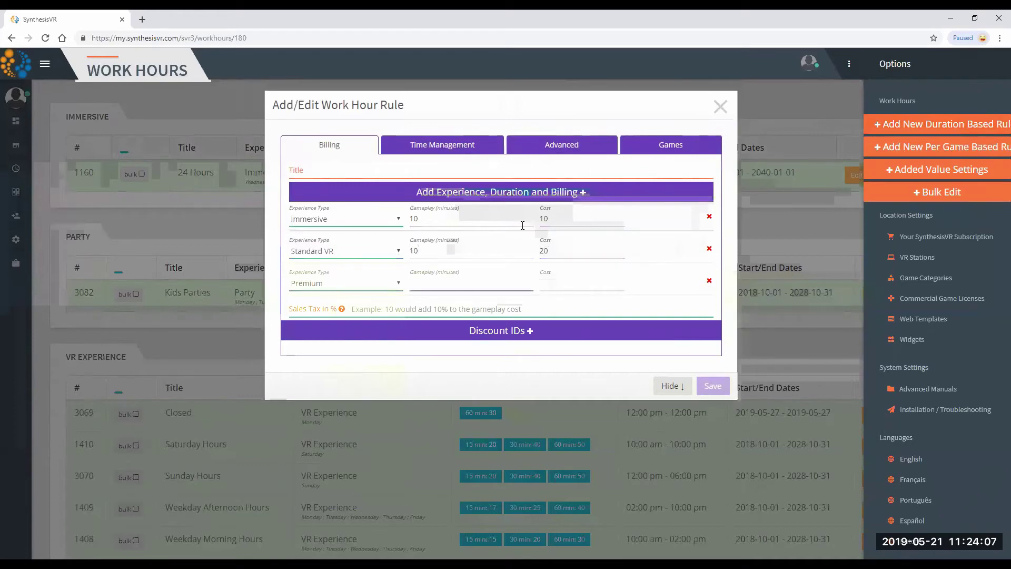
pyautogui.write('10')
pyautogui.press('Tab')
pyautogui.write('30')
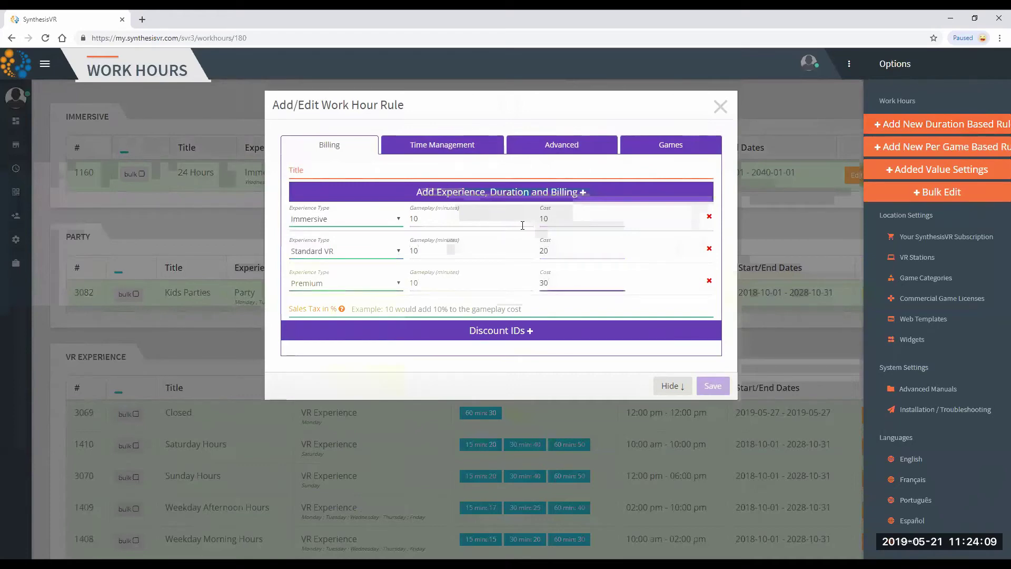
pyautogui.click(409, 169)
pyautogui.write('A Mix')
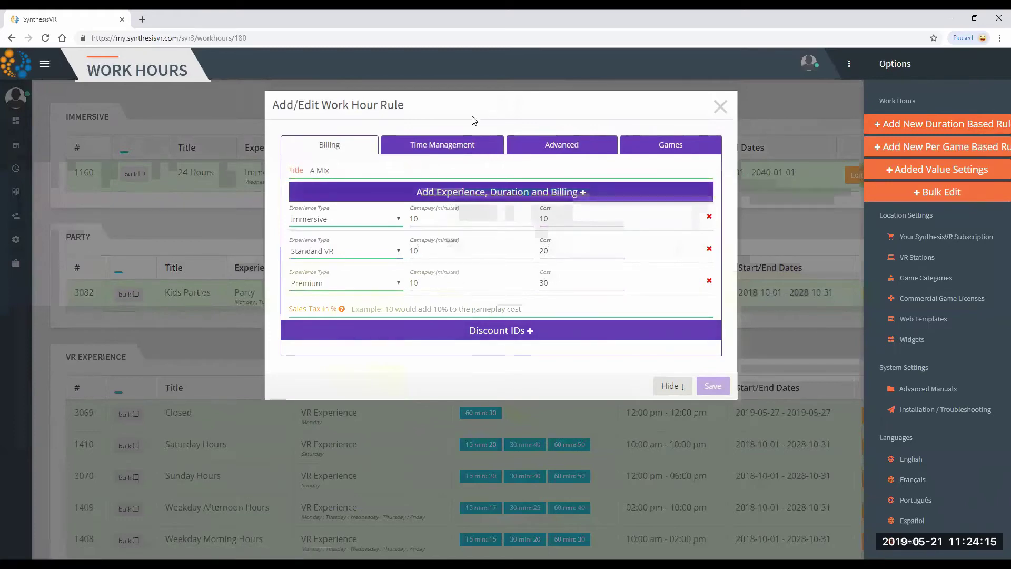
# Set the A Mix rule's open time to 10:00:00, its close time to 22:00:00 and its first date to 2019-05-01
pyautogui.click(463, 145)
pyautogui.click(397, 169)
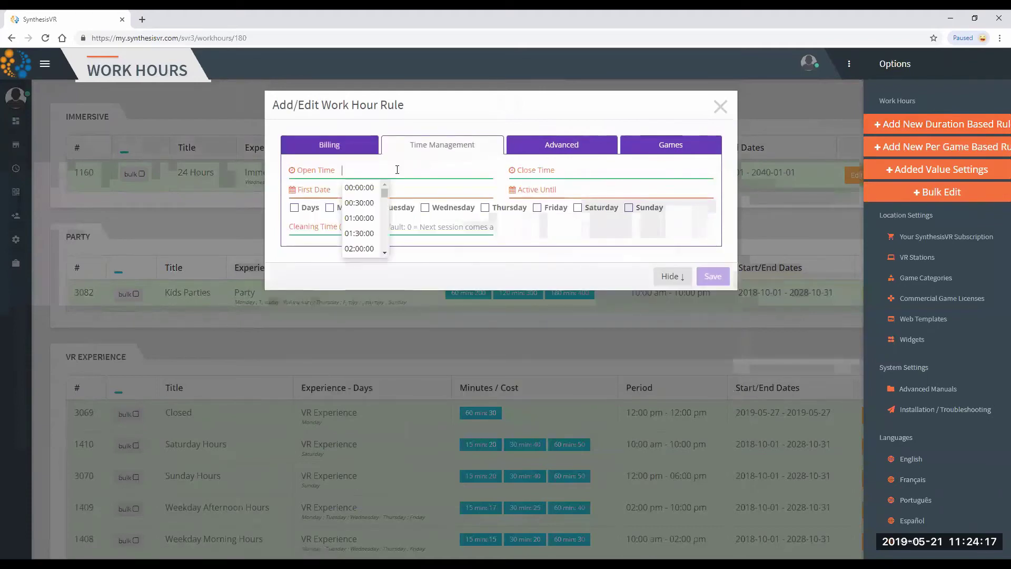
pyautogui.write('10am')
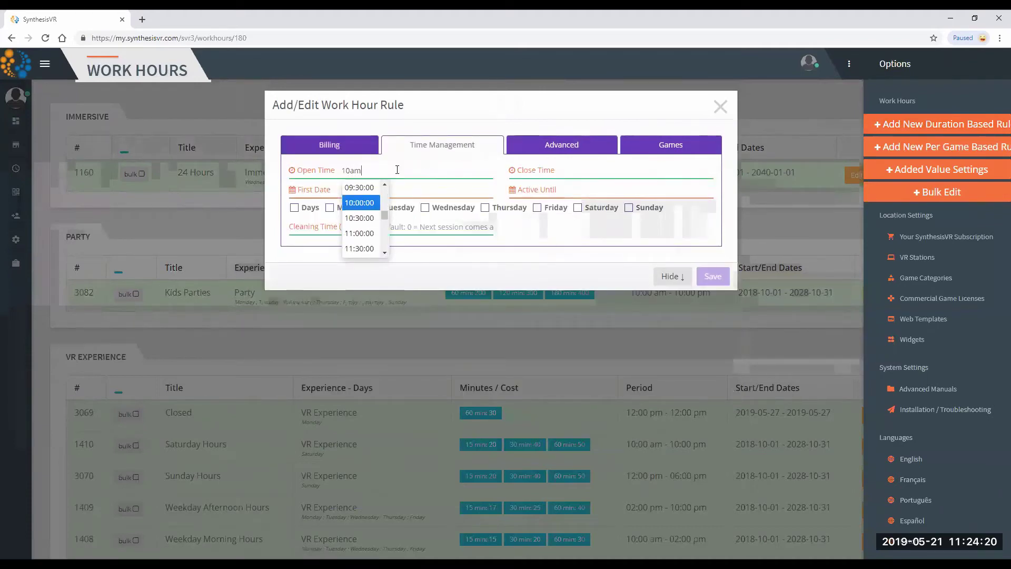
pyautogui.press('Tab')
pyautogui.write('1')
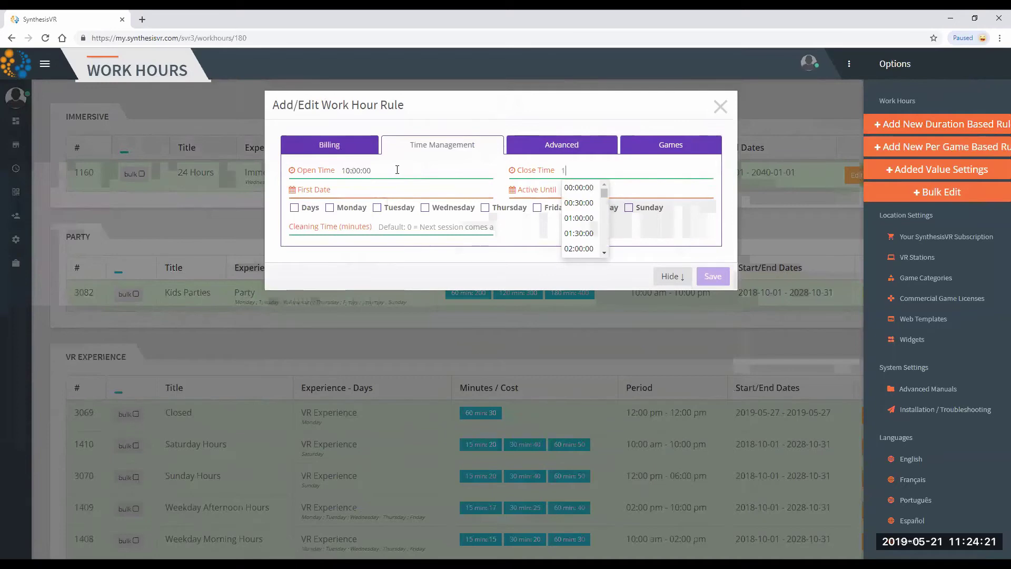
pyautogui.write('0pom')
pyautogui.press('Tab')
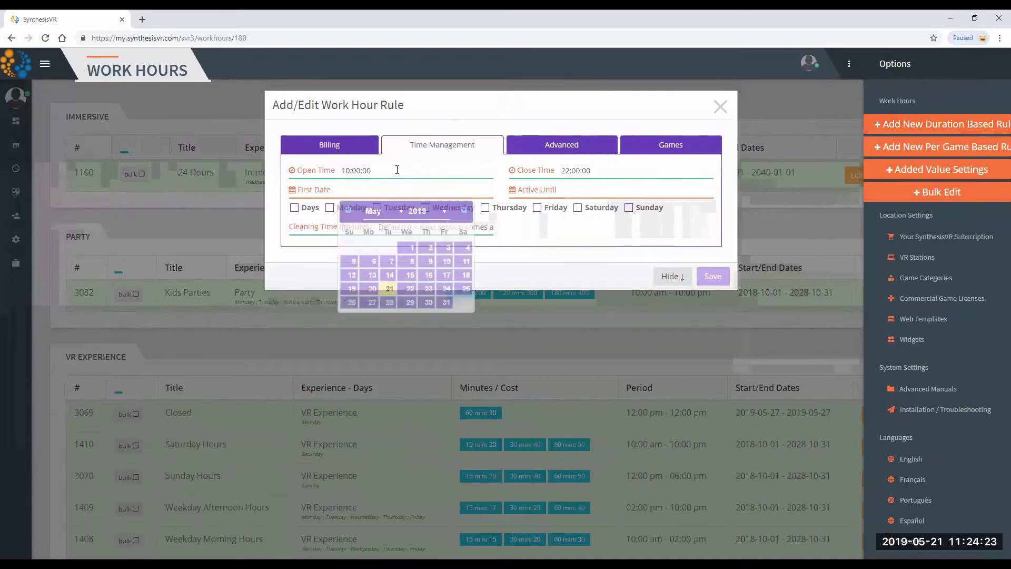
pyautogui.click(412, 247)
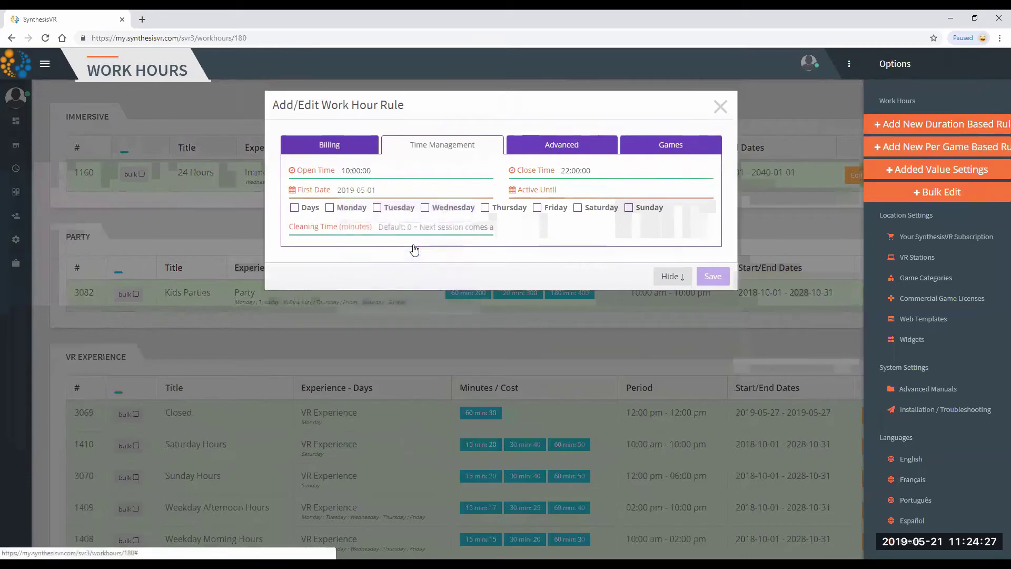
# Set the A Mix rule's active until date to 2019-05-31 and apply the rule to all days of the week
pyautogui.click(583, 190)
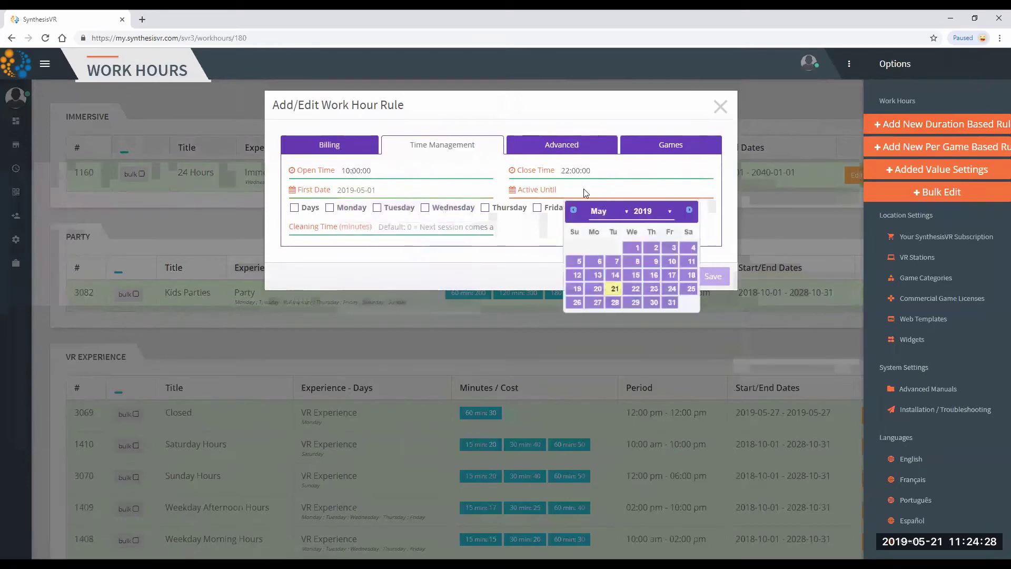
pyautogui.click(671, 302)
pyautogui.click(296, 209)
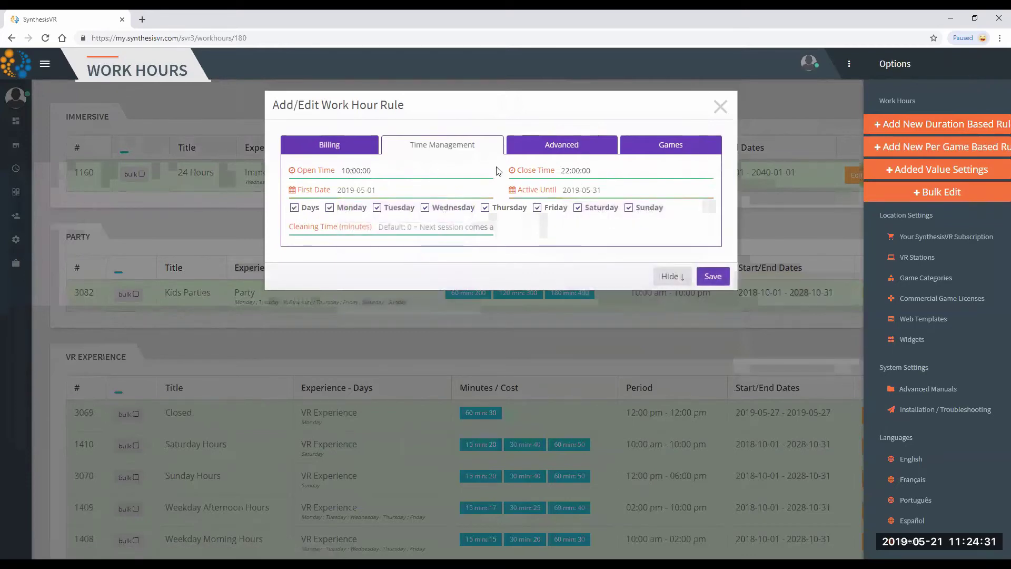
# Recheck the A Mix rule's billing and time settings and allow it to overlap with other rules
pyautogui.click(420, 149)
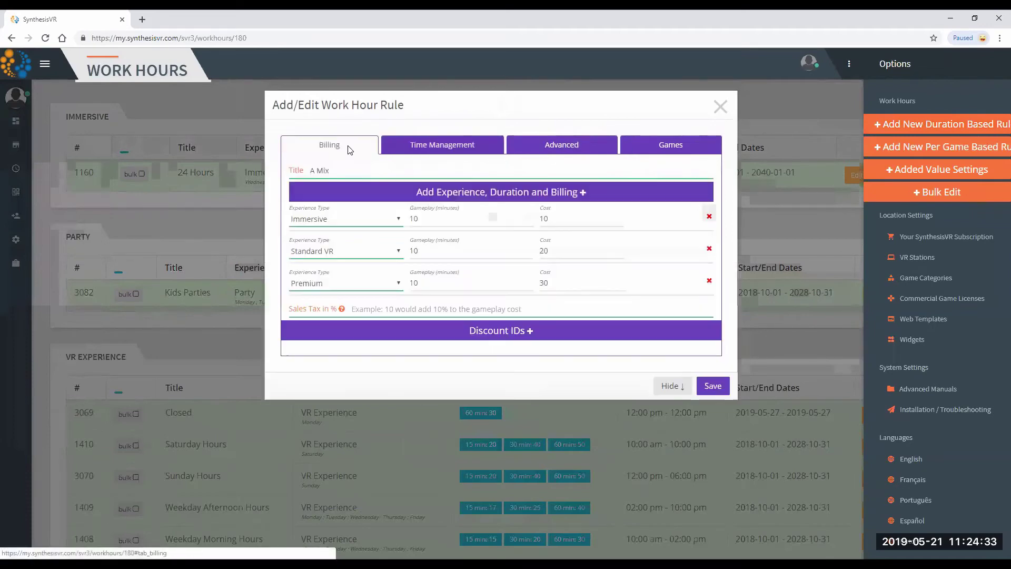
pyautogui.click(421, 149)
pyautogui.click(334, 150)
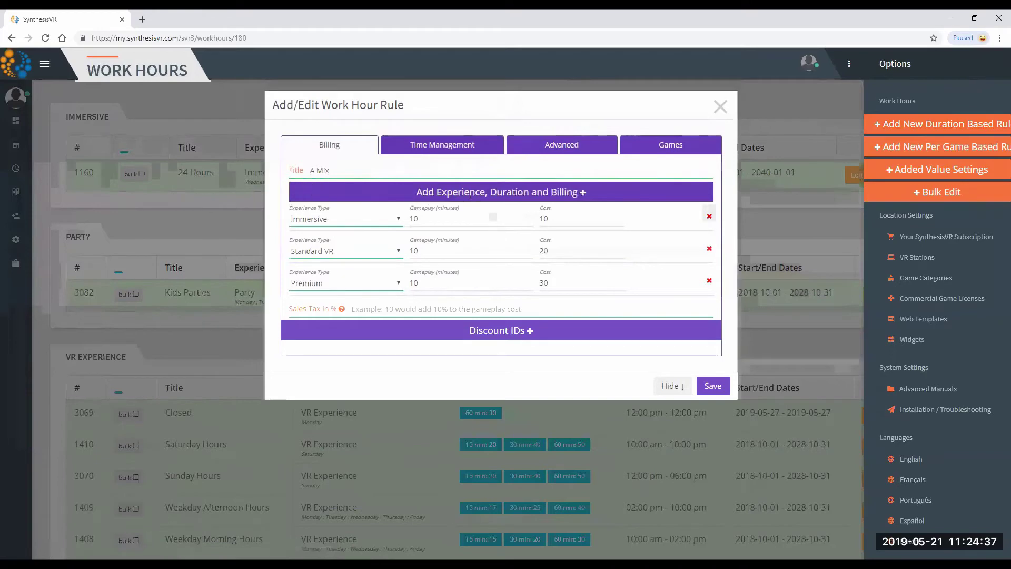
pyautogui.click(468, 150)
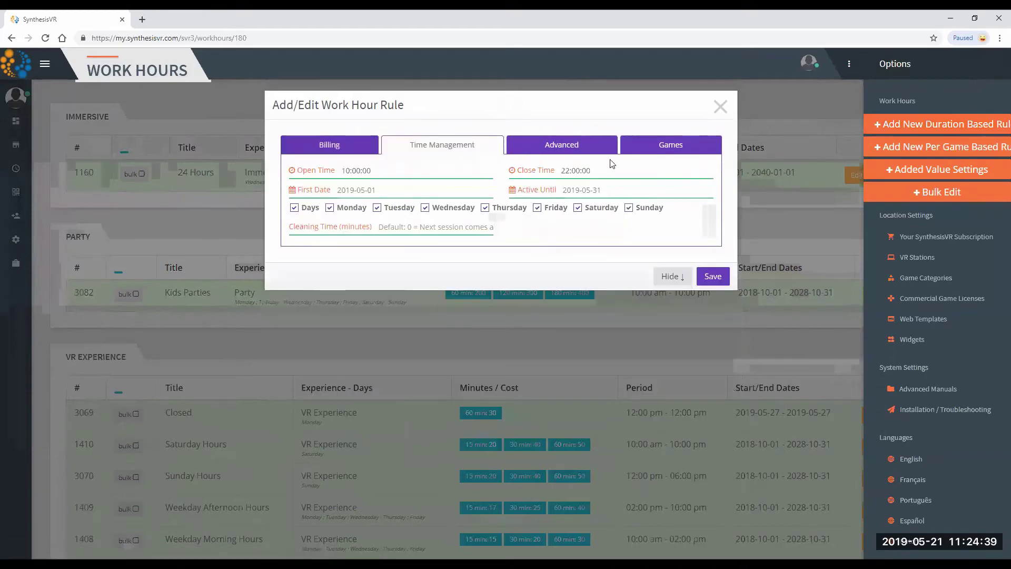
pyautogui.click(567, 145)
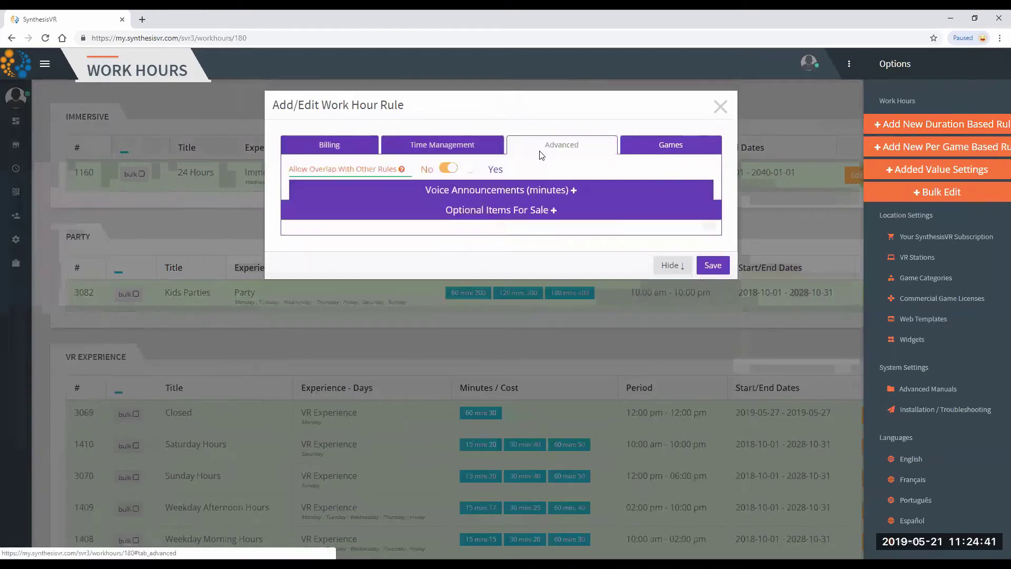
pyautogui.click(478, 173)
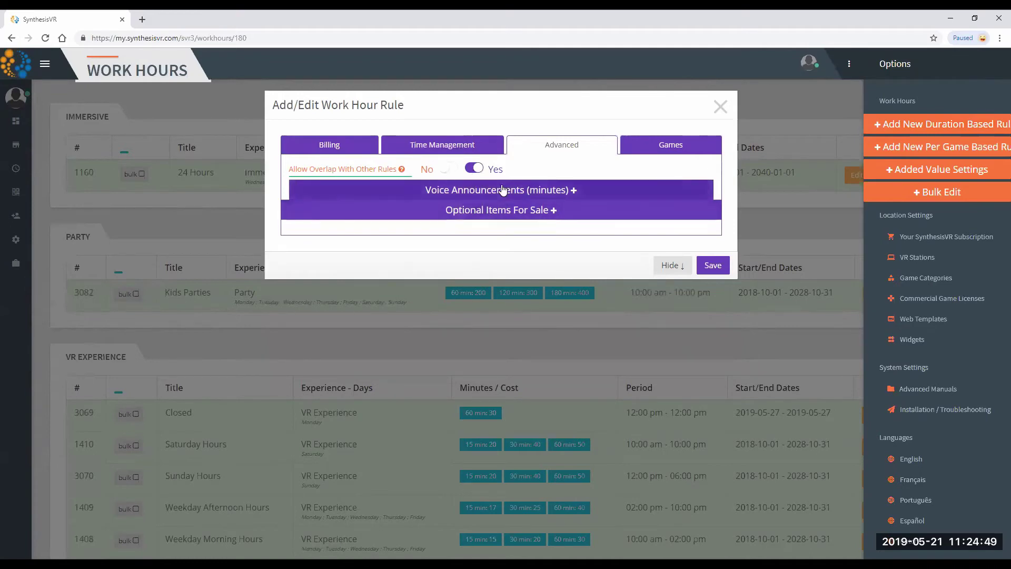
# Check the A Mix rule's game settings, save the rule and reload the work hours page
pyautogui.click(683, 145)
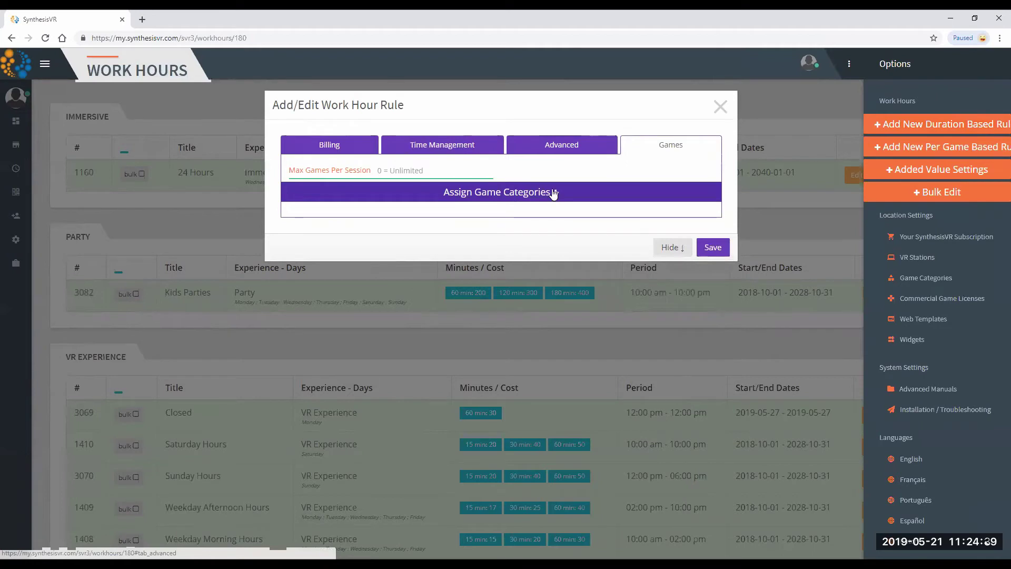
pyautogui.click(371, 153)
pyautogui.click(712, 386)
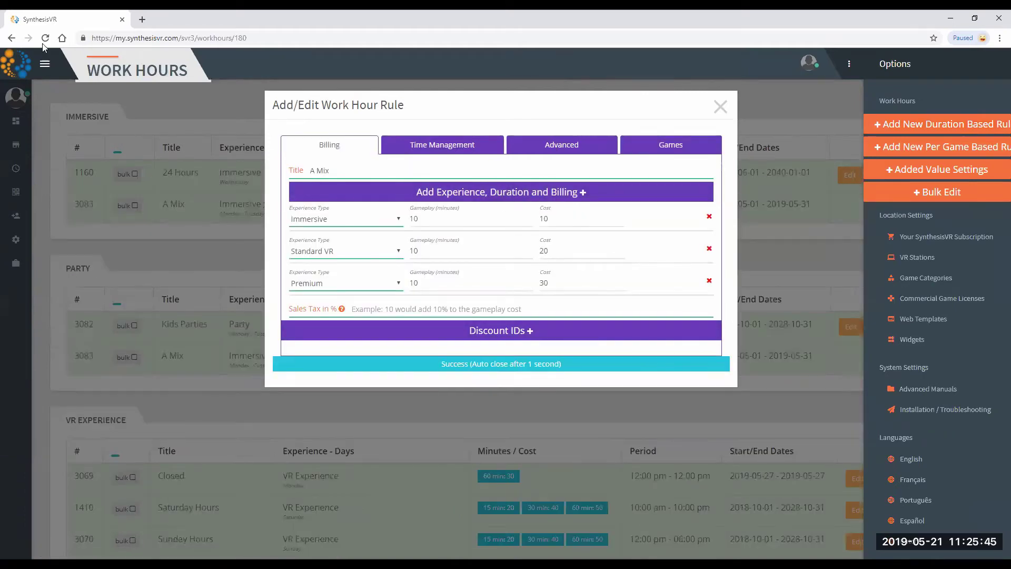
pyautogui.click(46, 39)
pyautogui.click(45, 39)
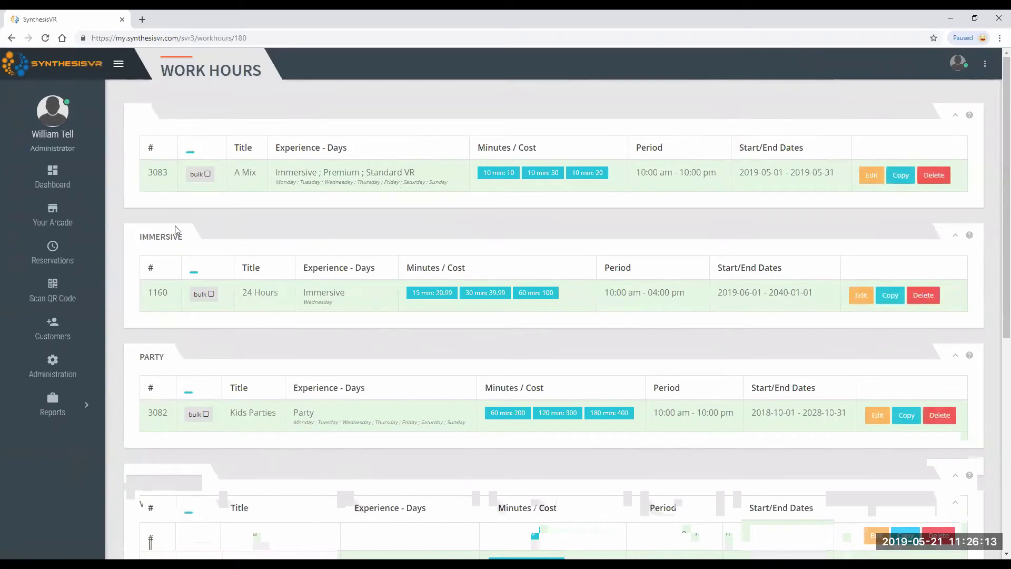
# Examine the work hours list, comparing the A Mix rule with the Immersive, Party and VR Experience rules
pyautogui.scroll(-3, 214, 375)
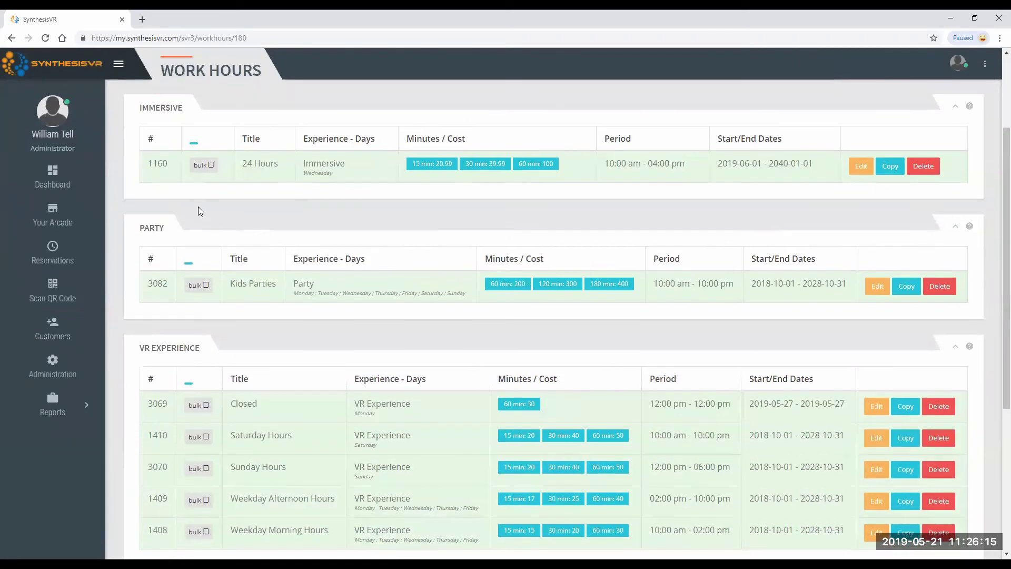
pyautogui.scroll(3, 198, 206)
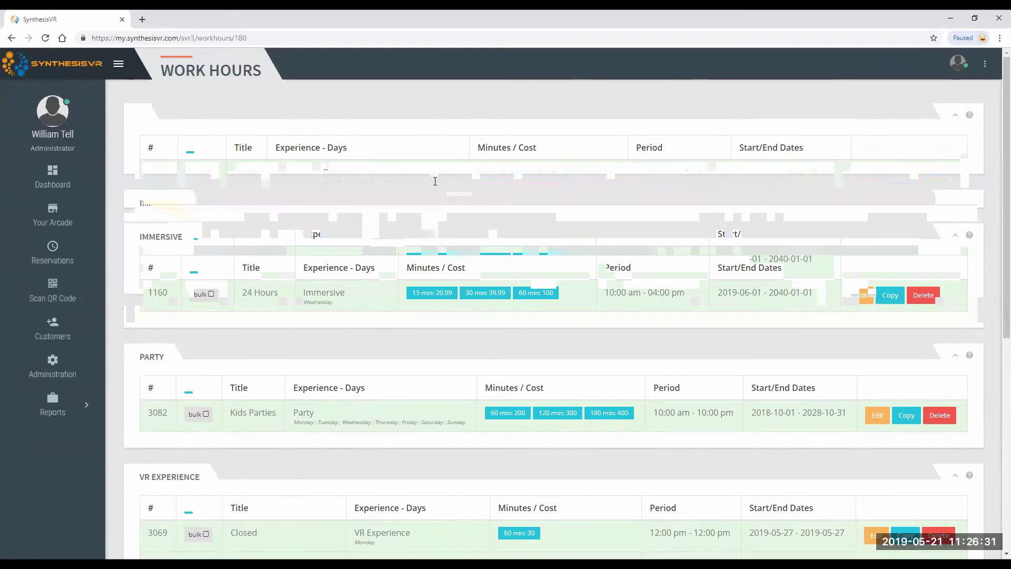
pyautogui.scroll(-2, 457, 454)
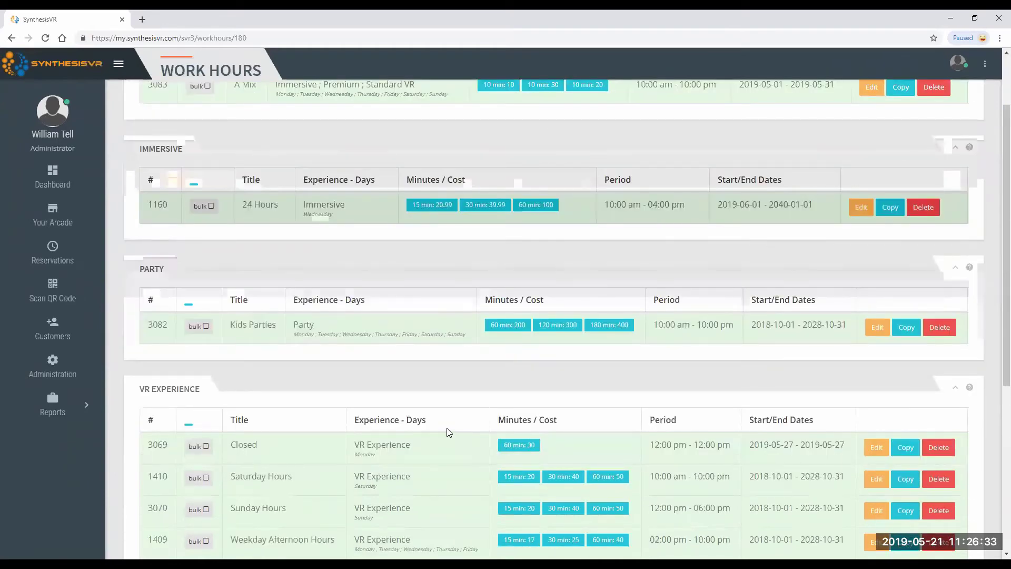
pyautogui.scroll(2, 449, 453)
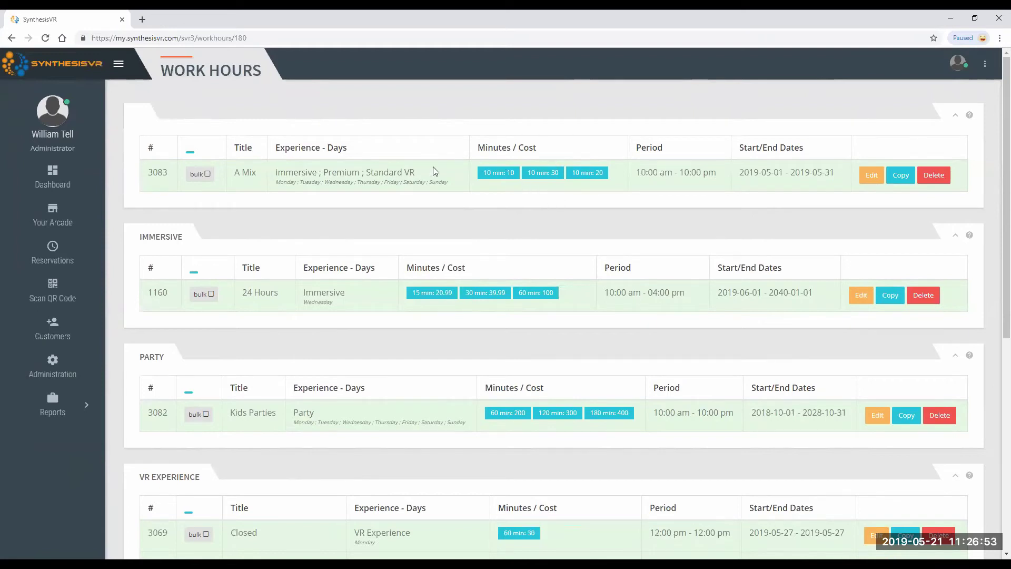
pyautogui.scroll(-1, 429, 173)
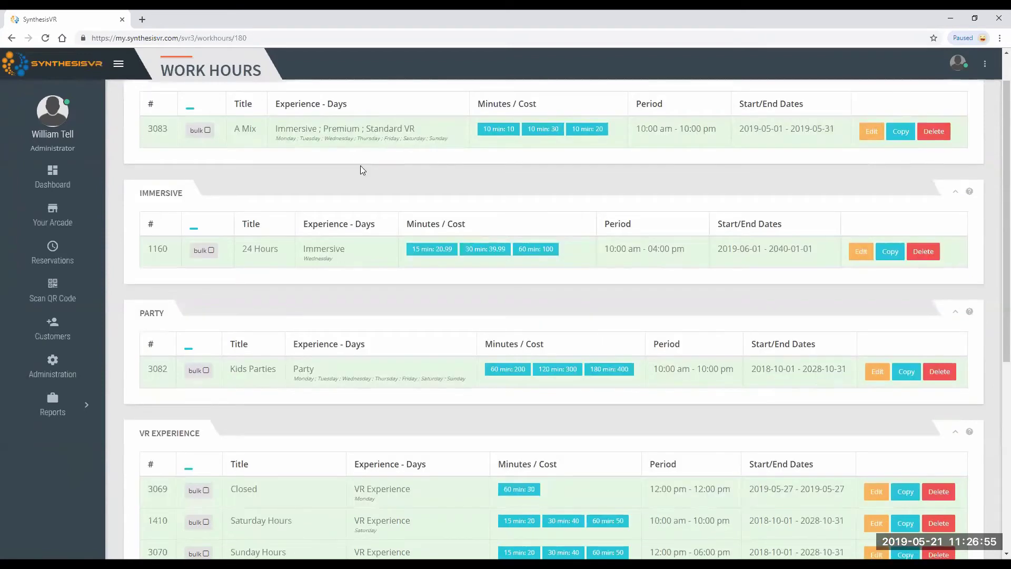
pyautogui.scroll(1, 360, 166)
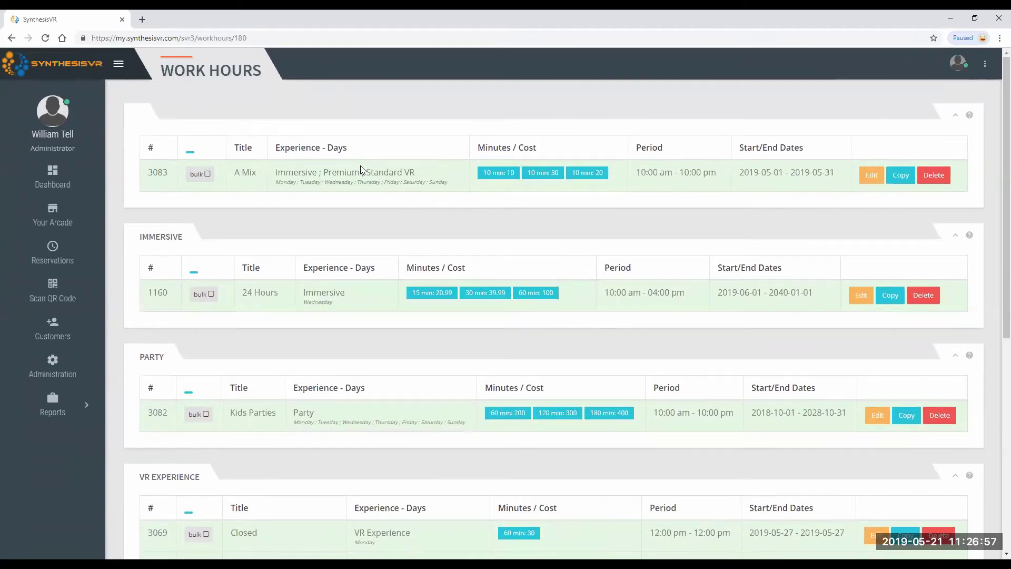
pyautogui.scroll(-1, 360, 165)
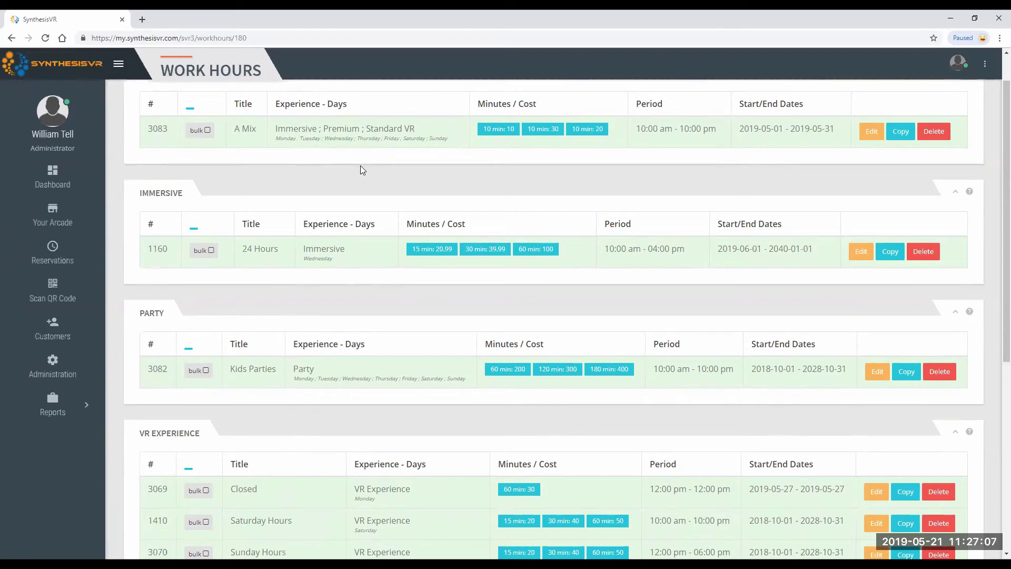
pyautogui.scroll(-1, 414, 211)
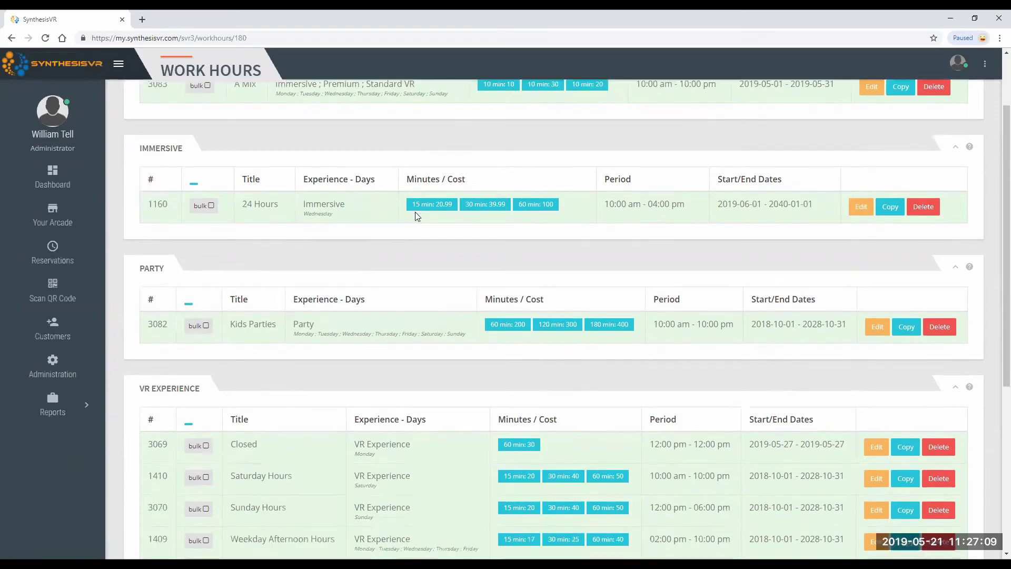
pyautogui.scroll(-1, 414, 212)
pyautogui.scroll(3, 319, 247)
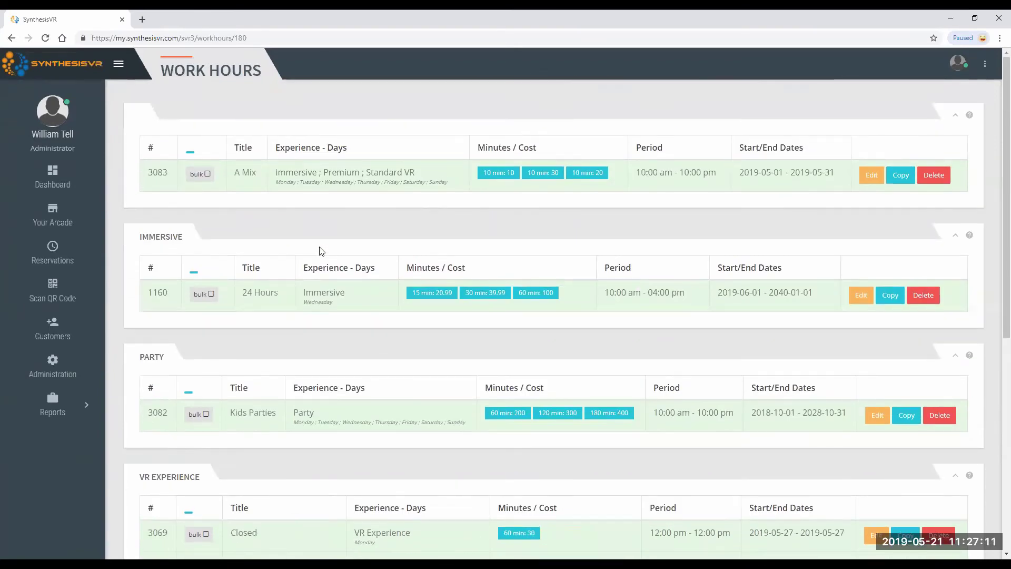
pyautogui.scroll(-1, 268, 273)
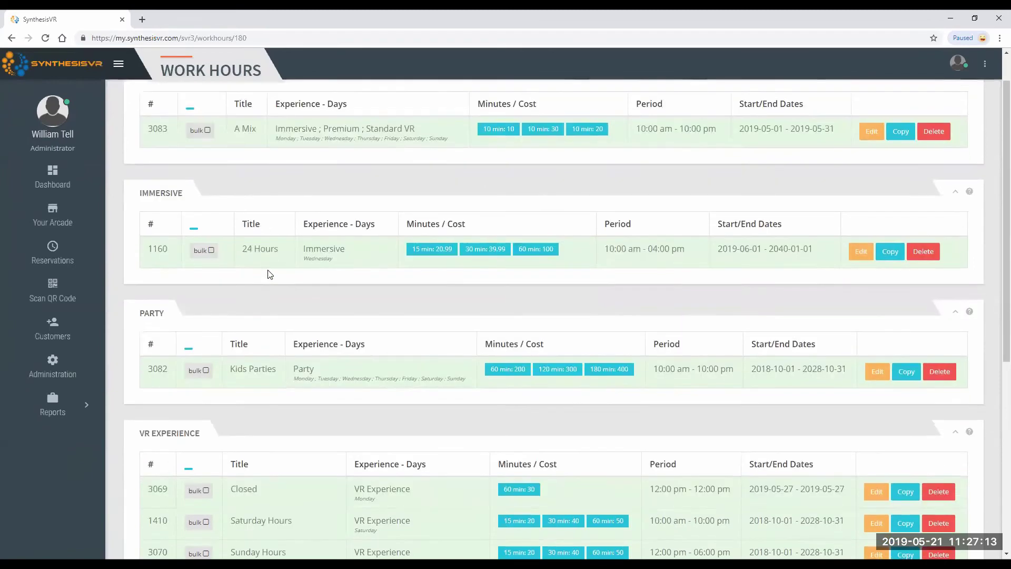
pyautogui.scroll(-4, 270, 275)
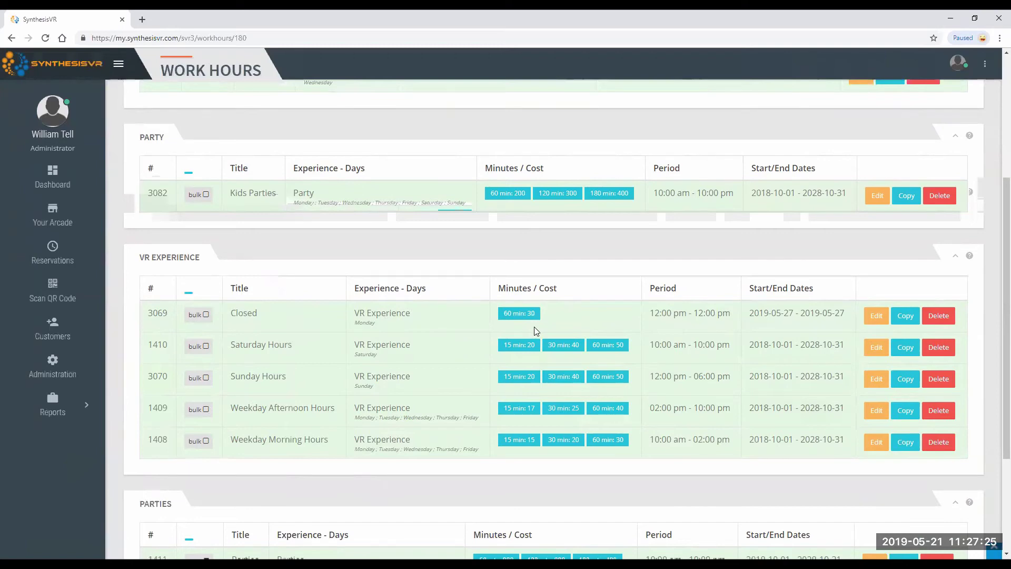
# Open the Closed rule for editing and add two billing entries with the experience types Parties and Immersive
pyautogui.click(874, 318)
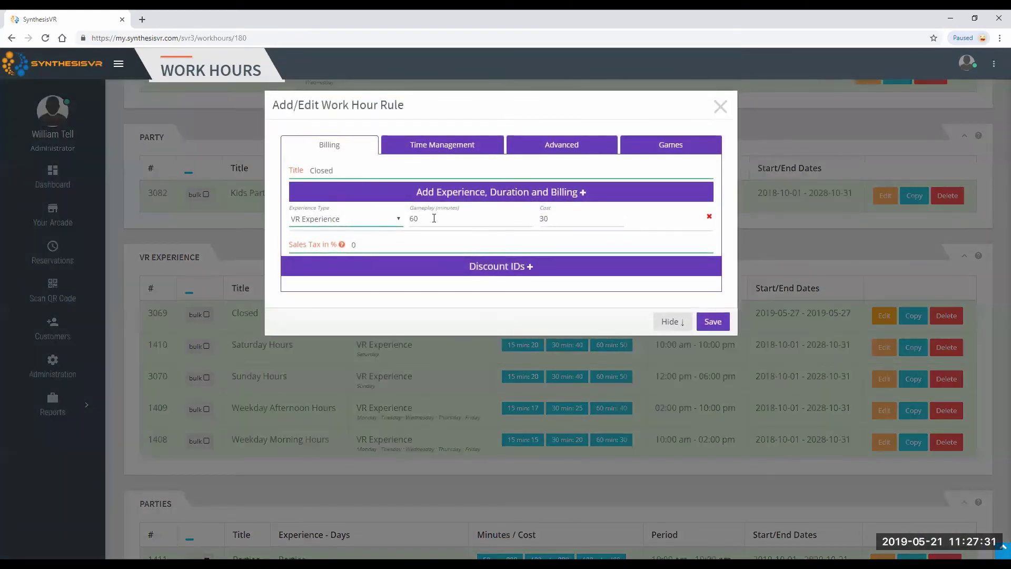
pyautogui.click(398, 223)
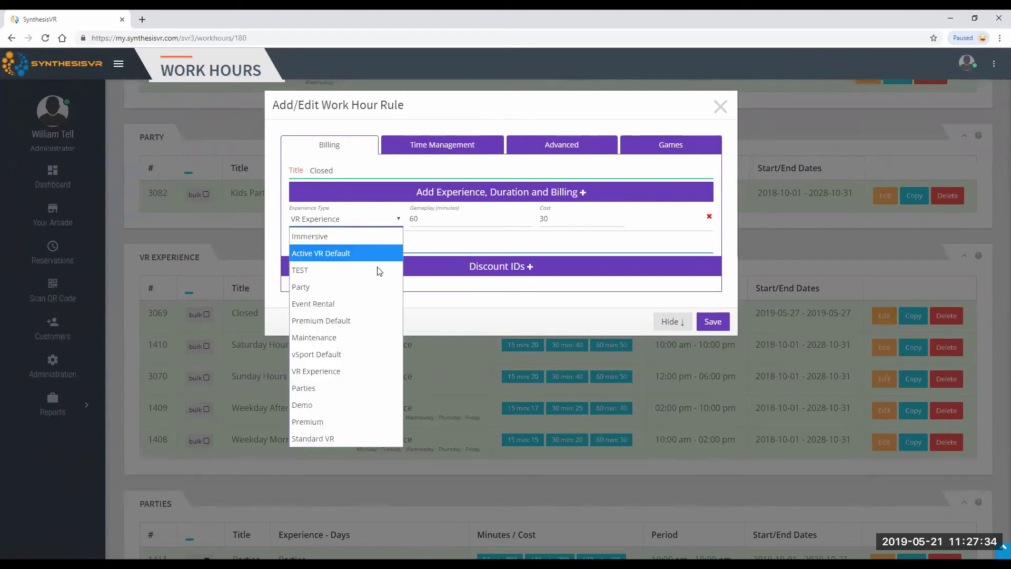
pyautogui.click(366, 375)
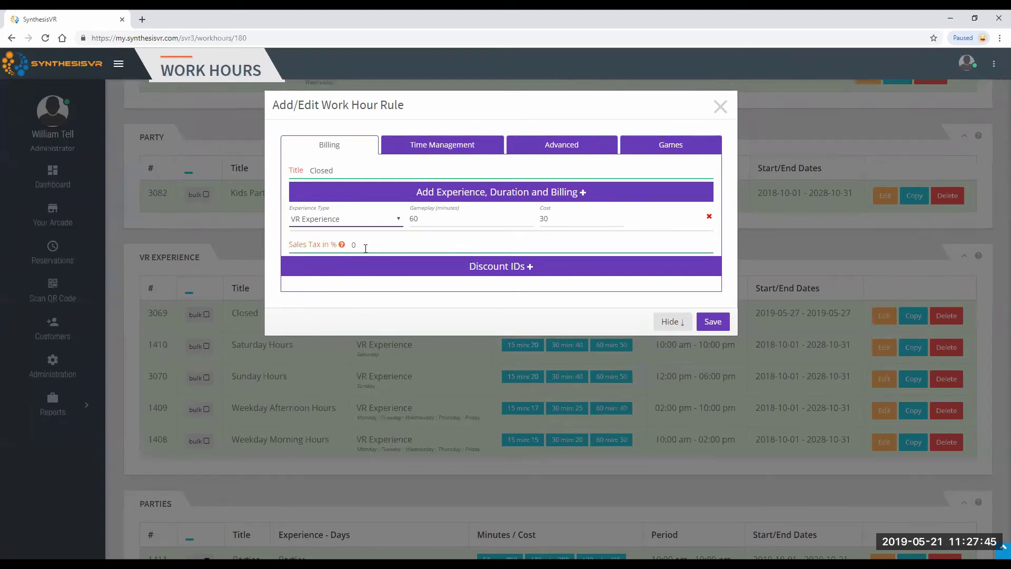
pyautogui.click(451, 195)
pyautogui.click(379, 250)
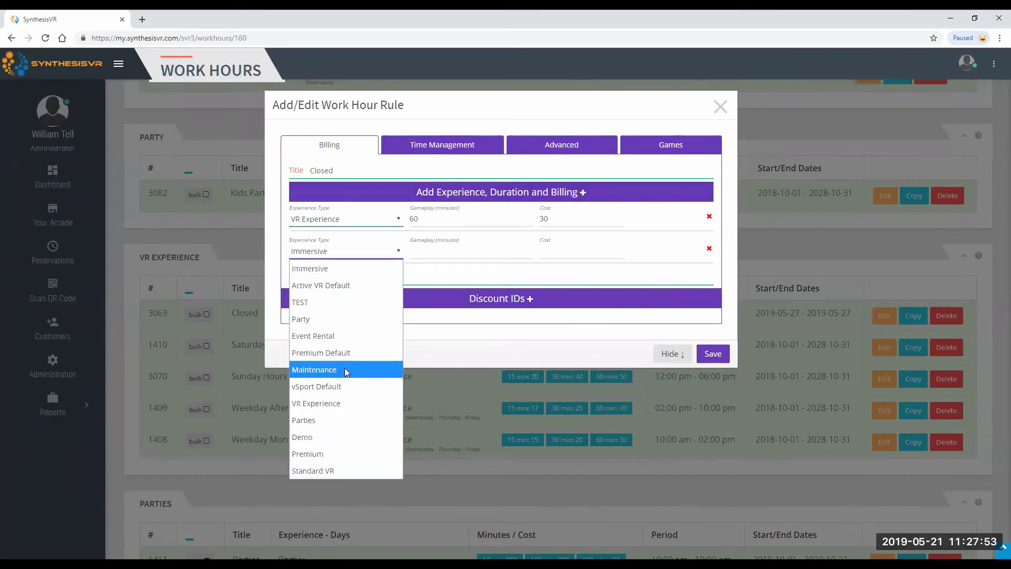
pyautogui.click(339, 420)
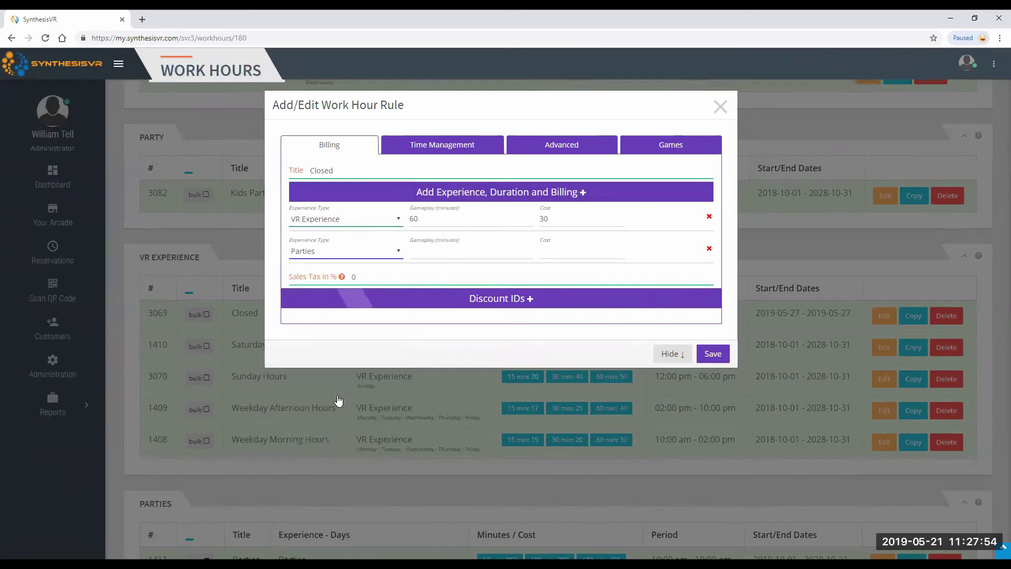
pyautogui.click(398, 200)
pyautogui.click(389, 285)
pyautogui.click(391, 285)
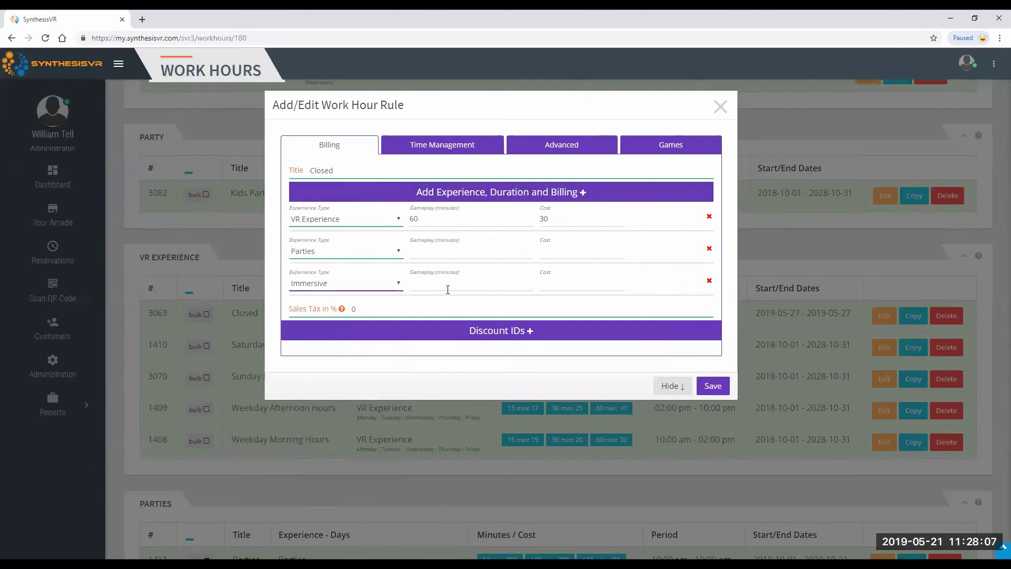
# Review the Closed rule's open and close times, dates, weekdays, billing entries and overlap setting
pyautogui.click(456, 145)
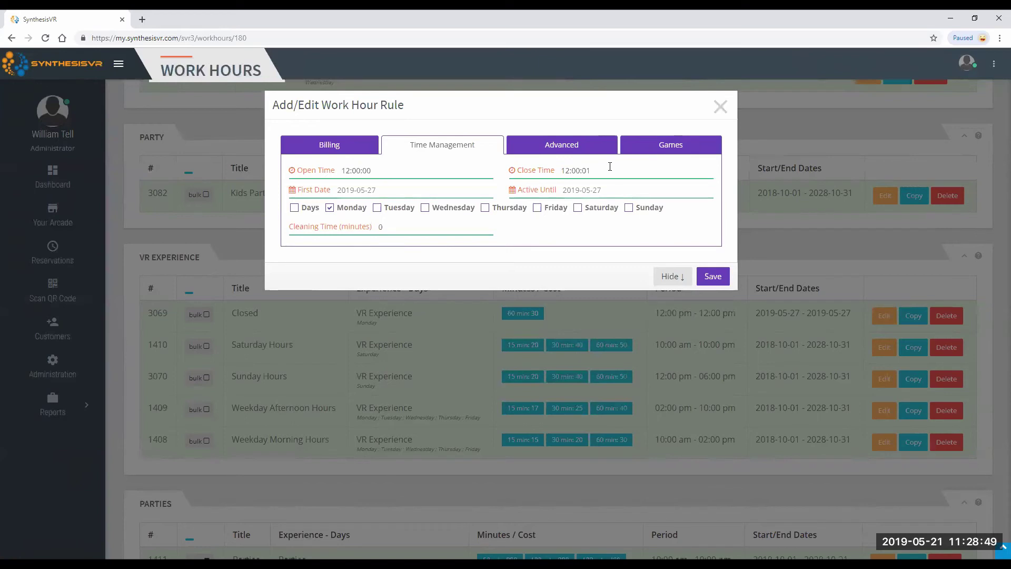
pyautogui.click(570, 152)
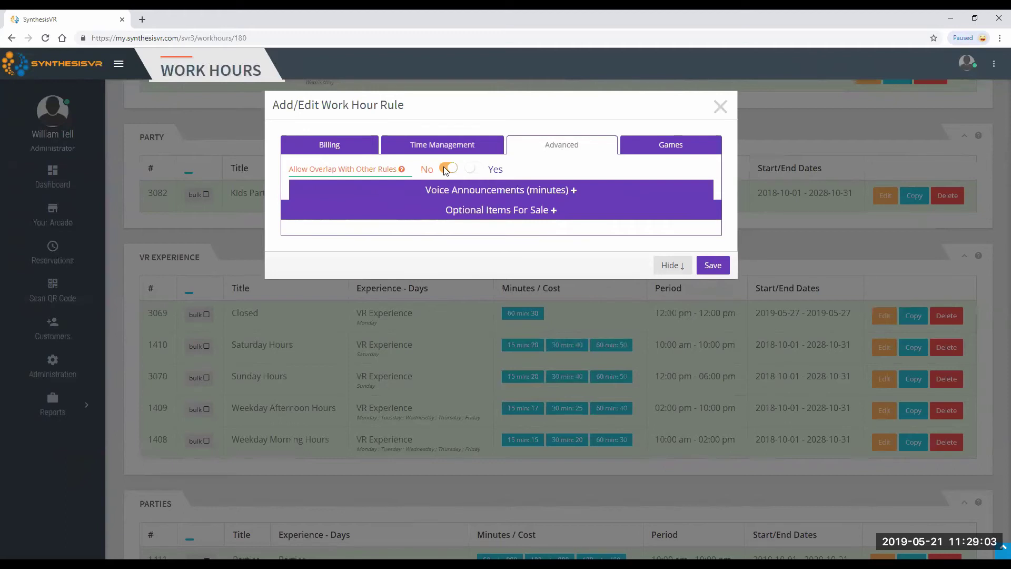
pyautogui.click(330, 156)
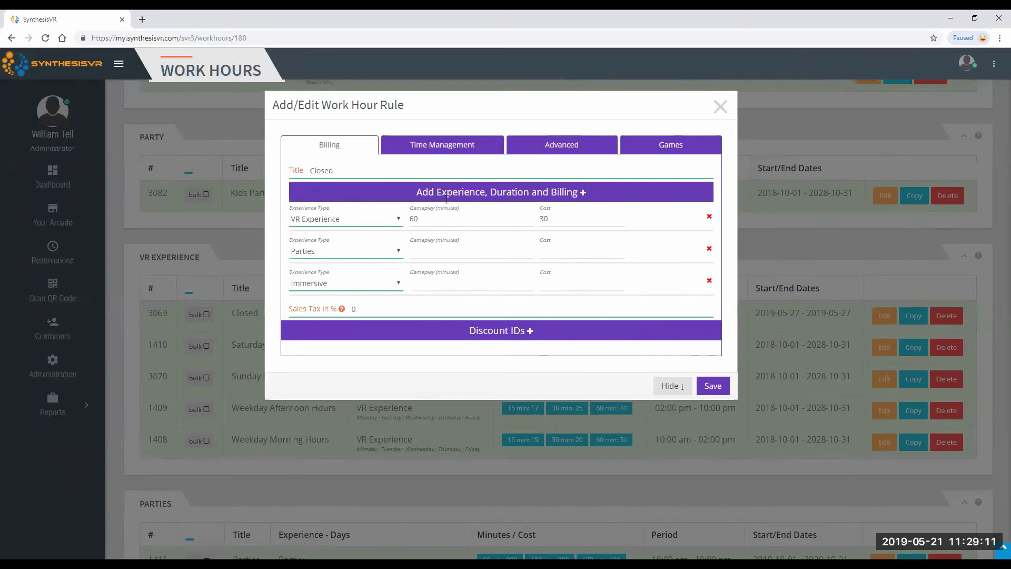
pyautogui.click(451, 146)
pyautogui.click(318, 152)
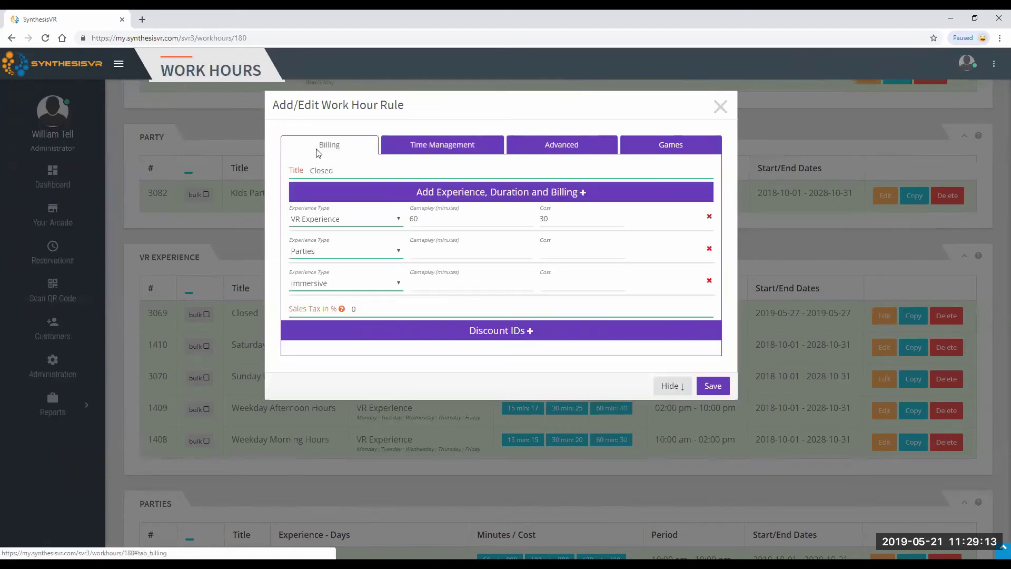
pyautogui.click(458, 147)
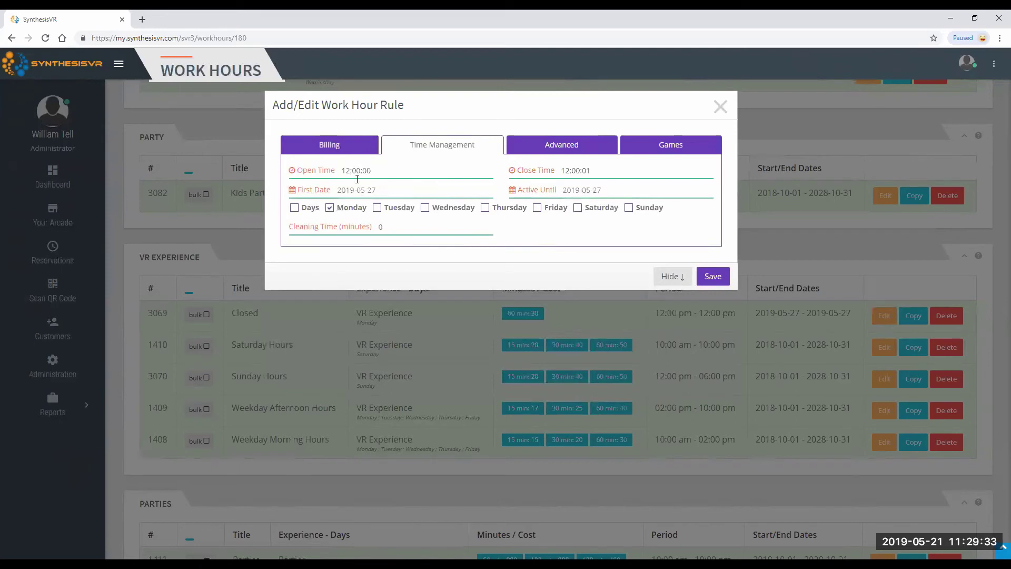
pyautogui.click(354, 149)
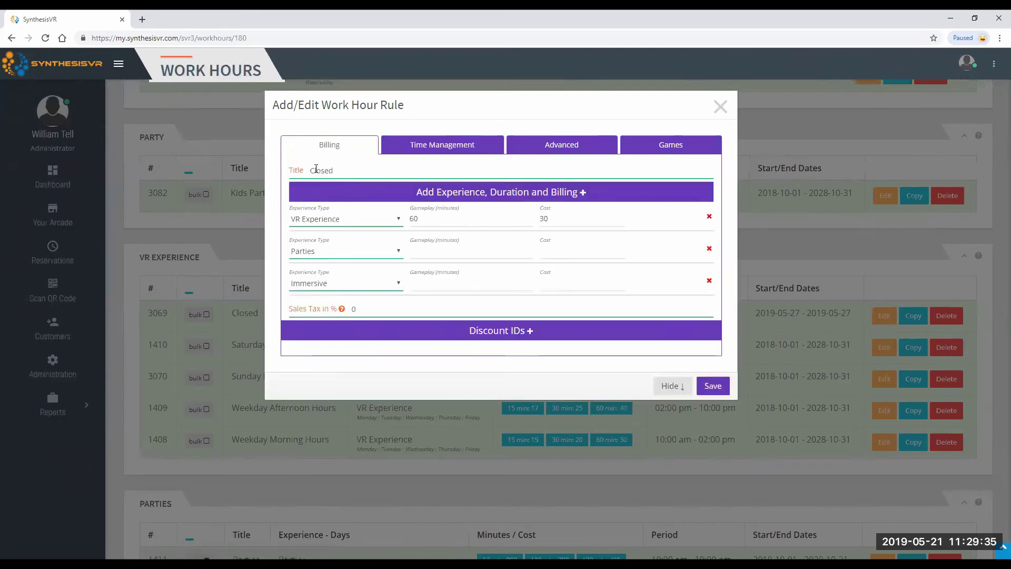
pyautogui.click(436, 150)
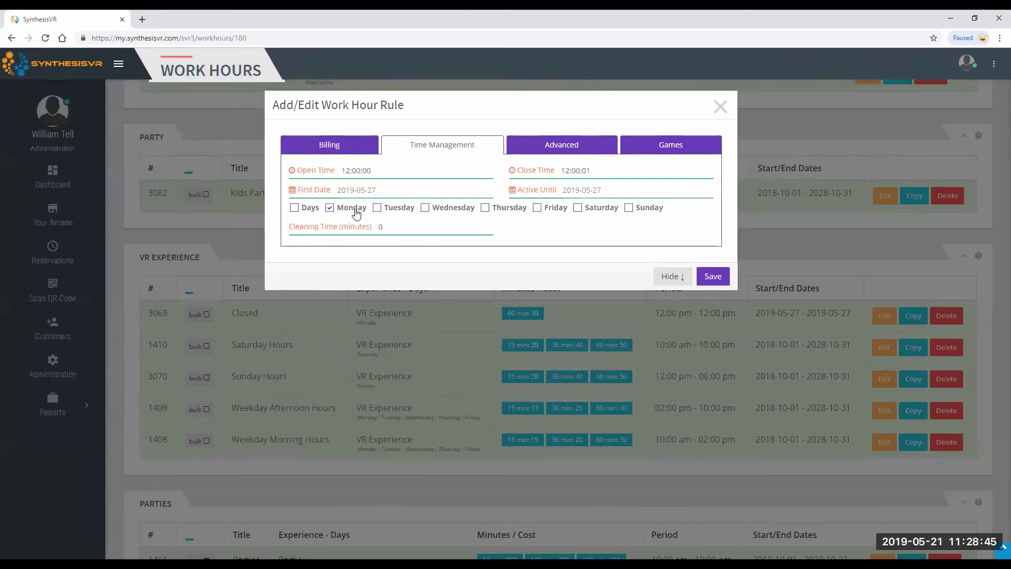
pyautogui.click(547, 157)
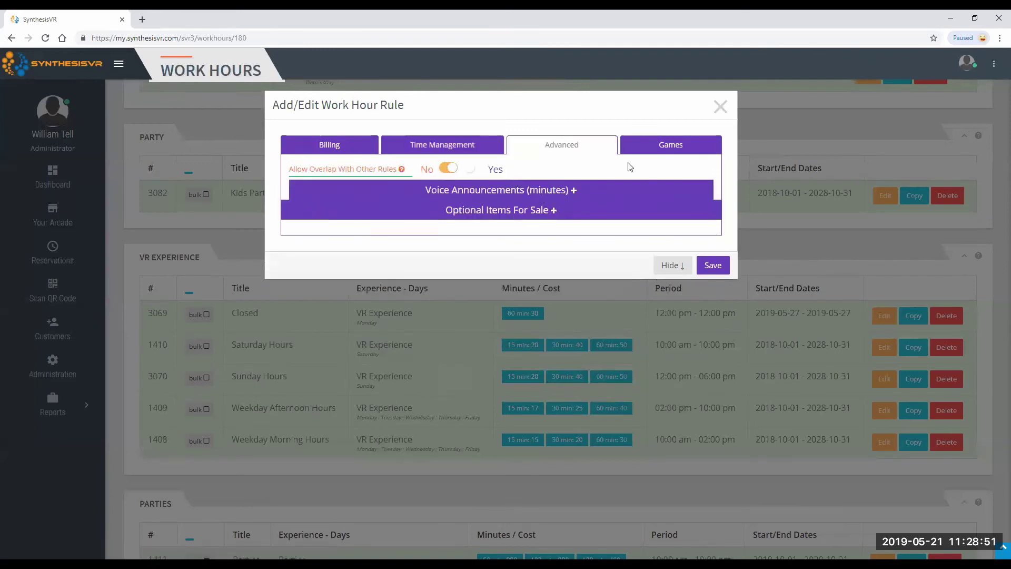
# Recheck the Closed rule's games, advanced, time management and billing settings, and save the rule
pyautogui.click(639, 152)
pyautogui.click(559, 160)
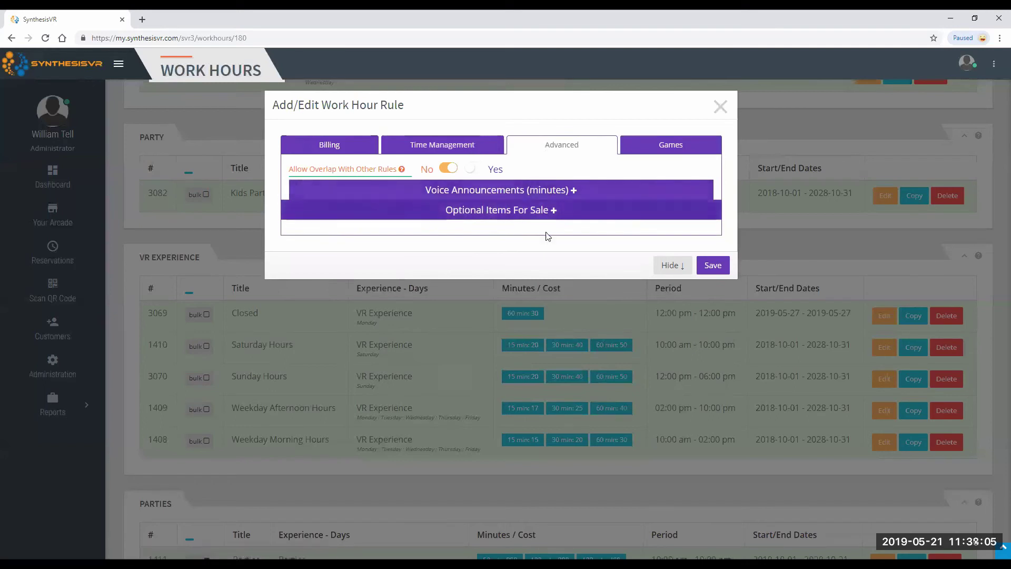
pyautogui.click(683, 141)
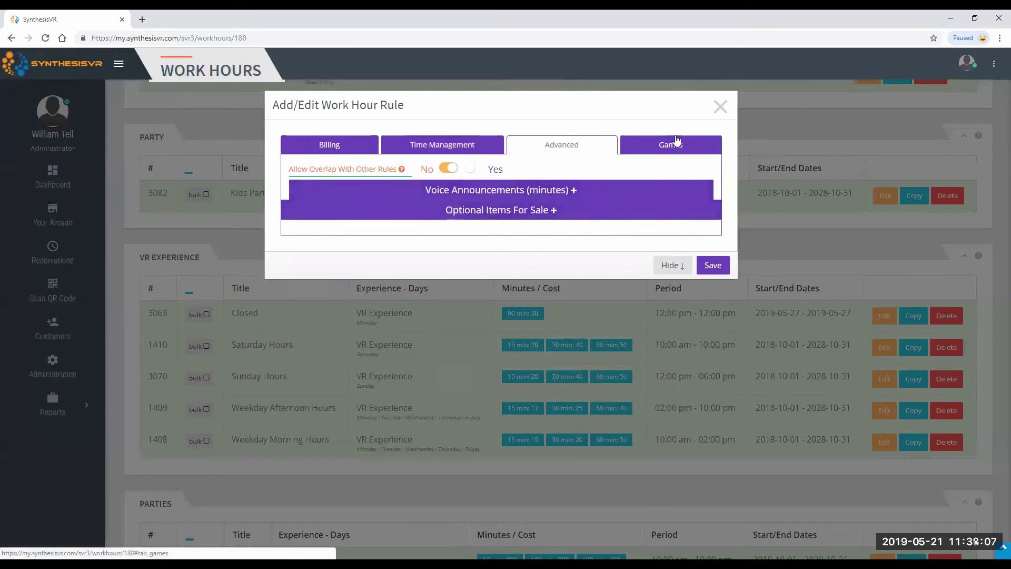
pyautogui.click(610, 143)
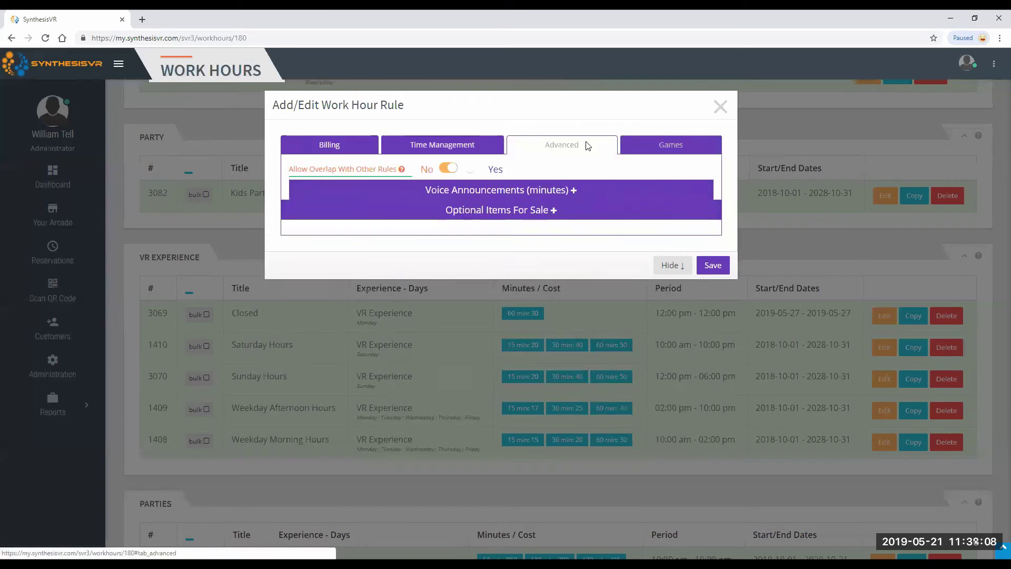
pyautogui.click(458, 154)
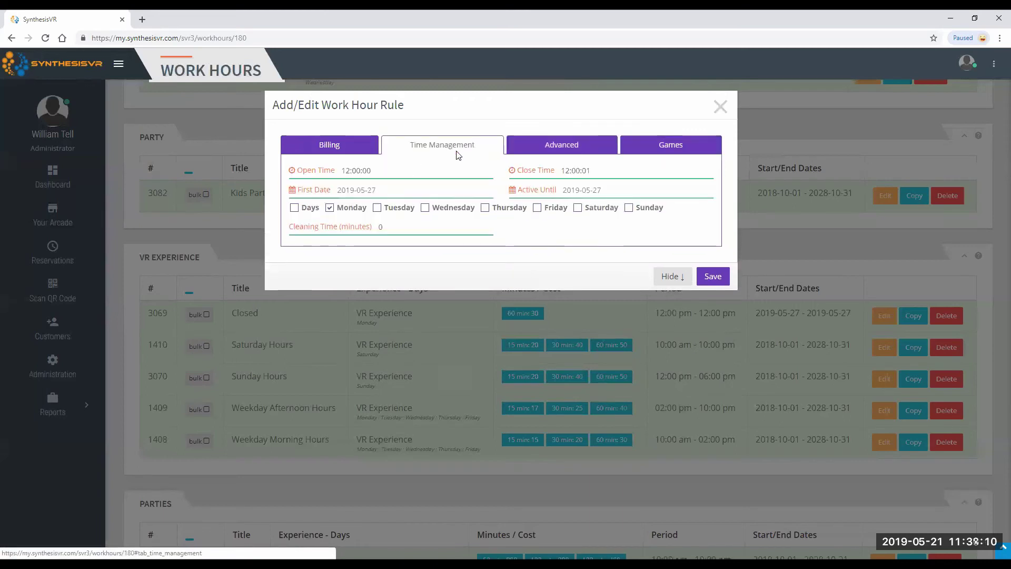
pyautogui.click(562, 144)
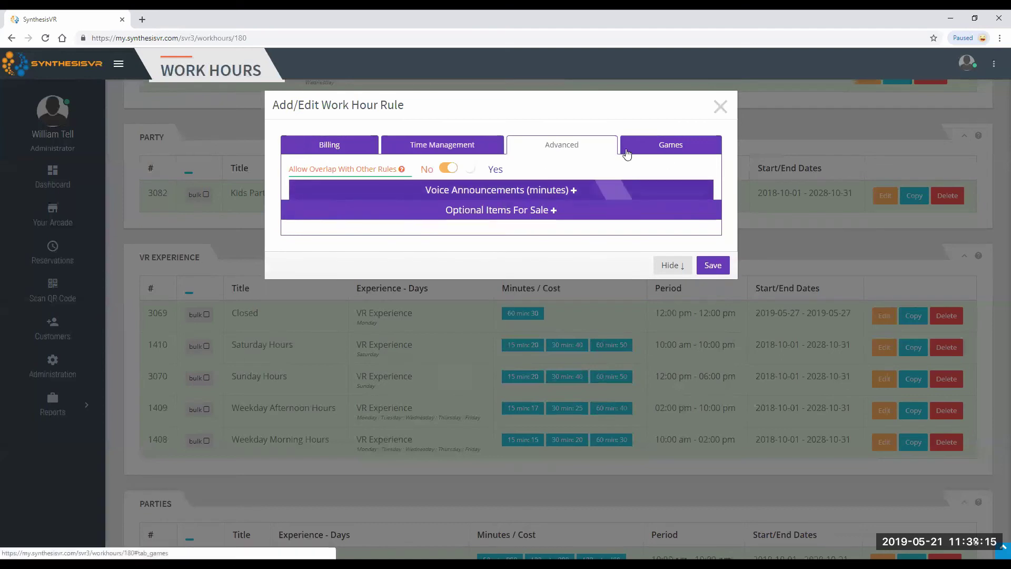
pyautogui.click(368, 146)
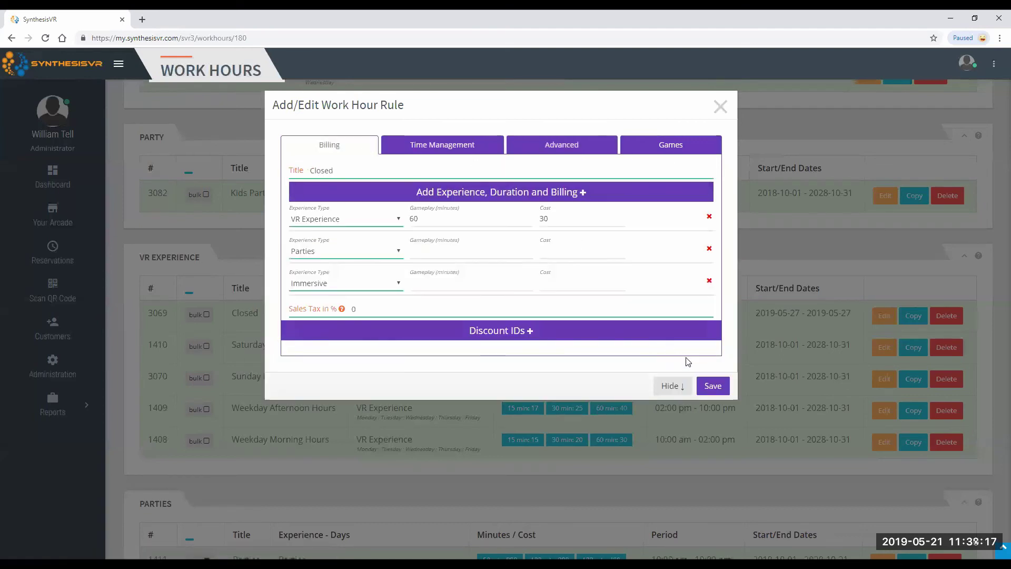
pyautogui.click(713, 386)
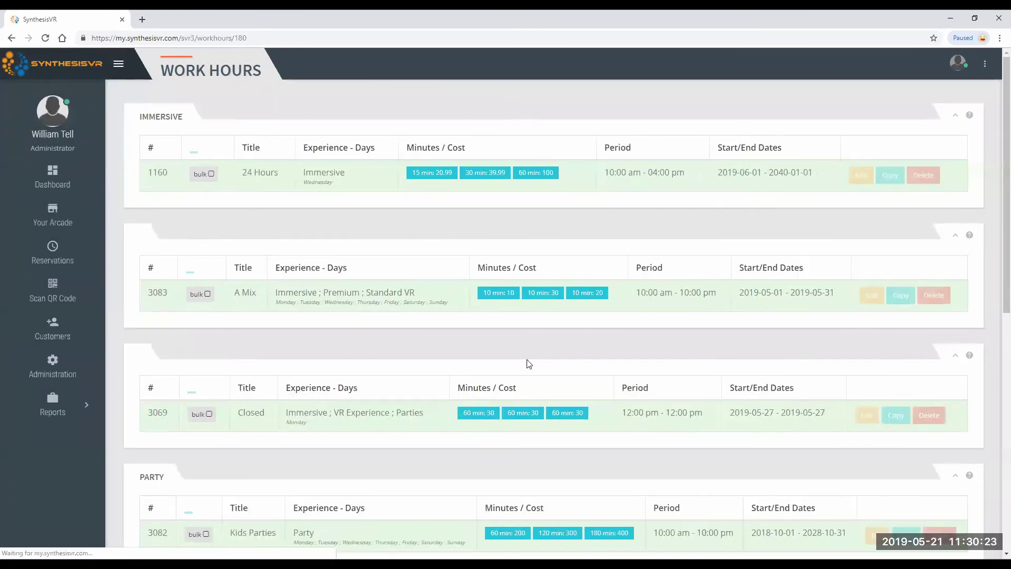
# Examine the work hours list from Immersive to Demo, comparing the Closed rule's experience types and dates with the other rules
pyautogui.scroll(-3, 528, 364)
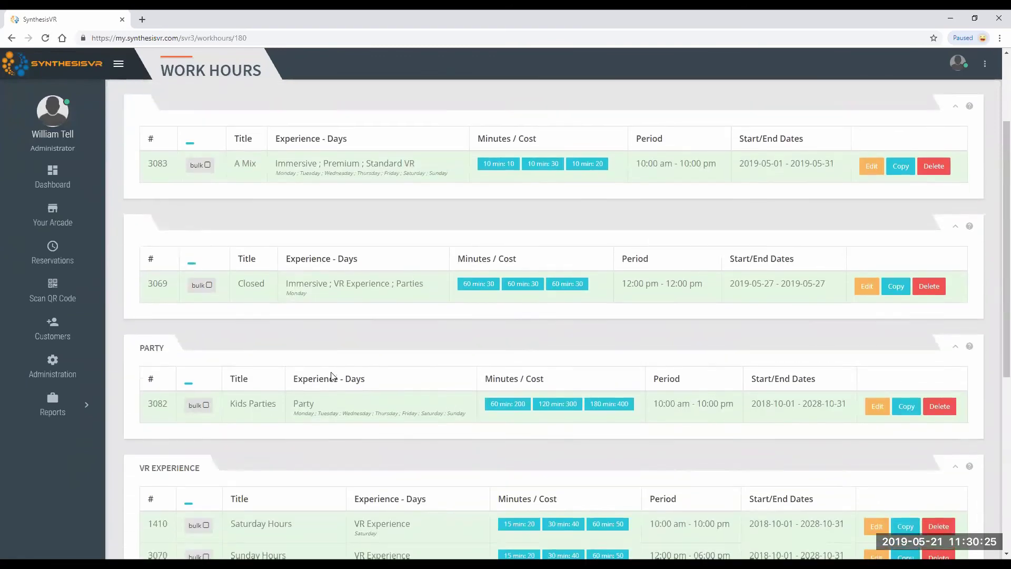
pyautogui.scroll(2, 332, 376)
pyautogui.scroll(1, 329, 371)
pyautogui.scroll(1, 329, 373)
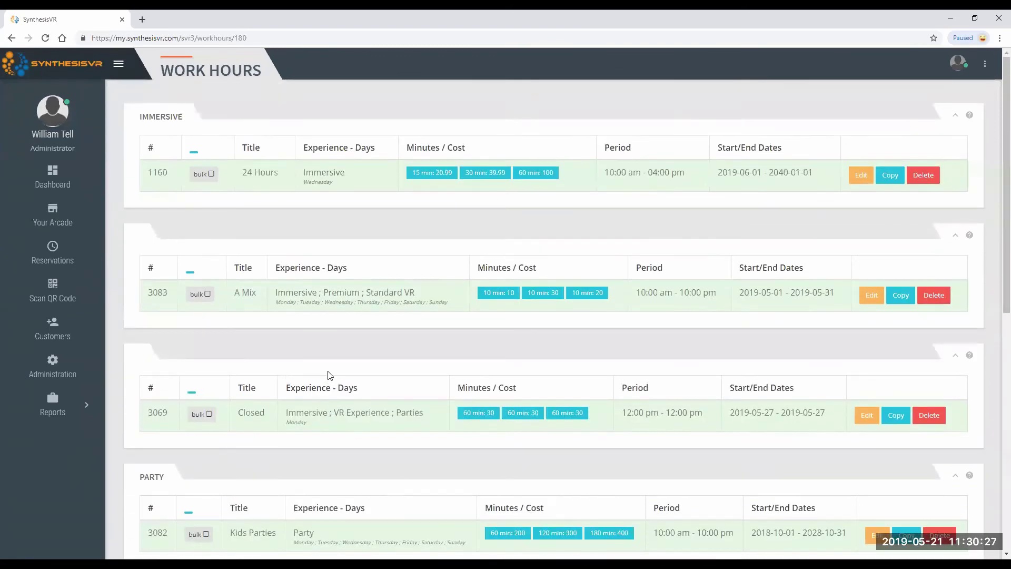
pyautogui.scroll(-1, 330, 375)
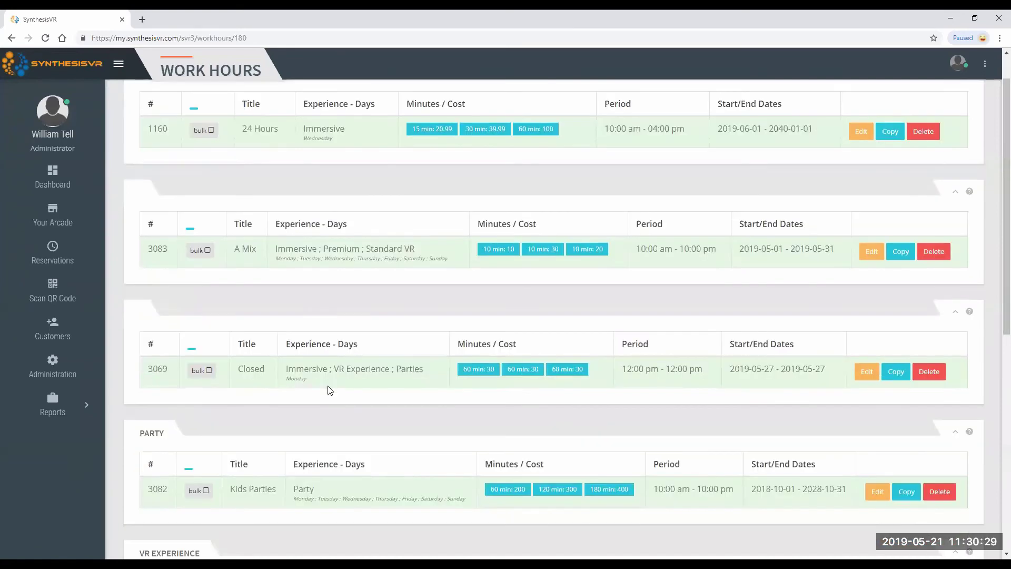
pyautogui.scroll(-5, 330, 390)
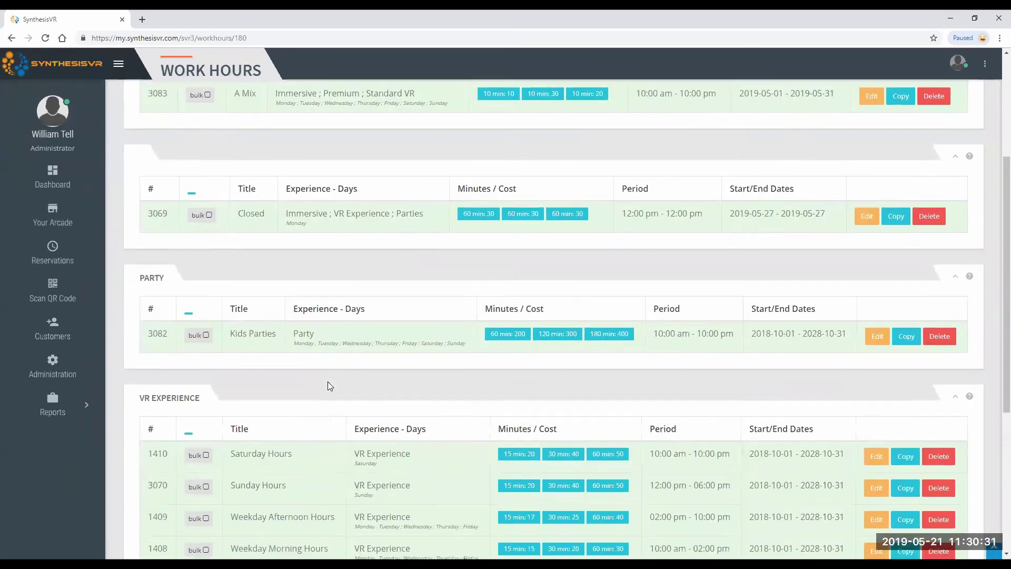
pyautogui.scroll(-3, 330, 371)
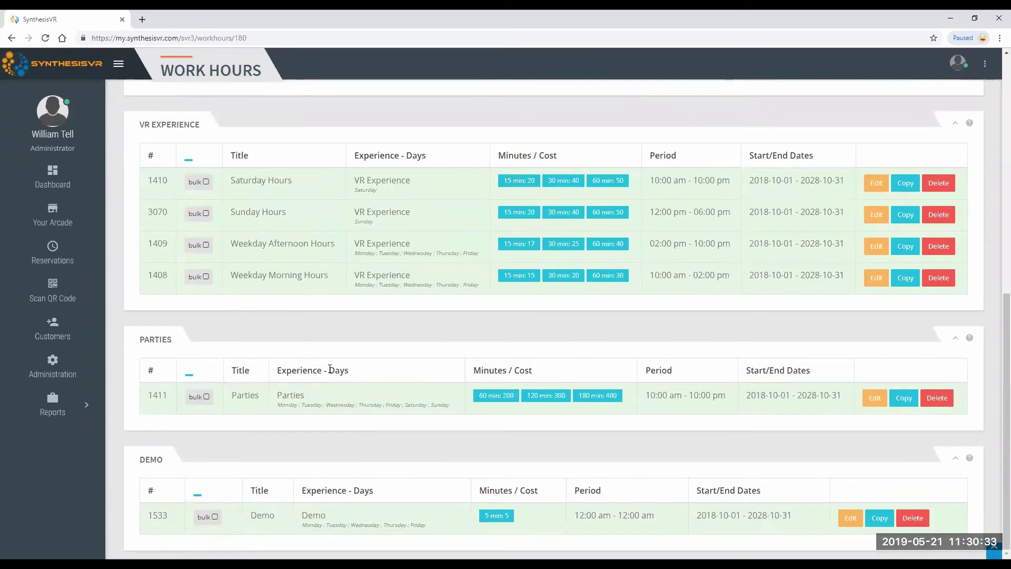
pyautogui.scroll(9, 329, 371)
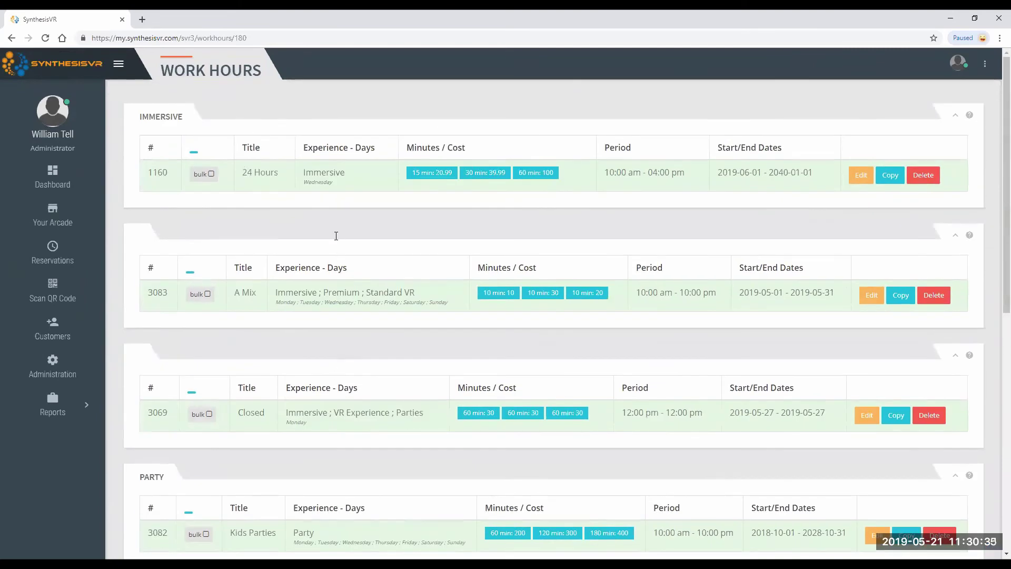
pyautogui.scroll(-2, 313, 429)
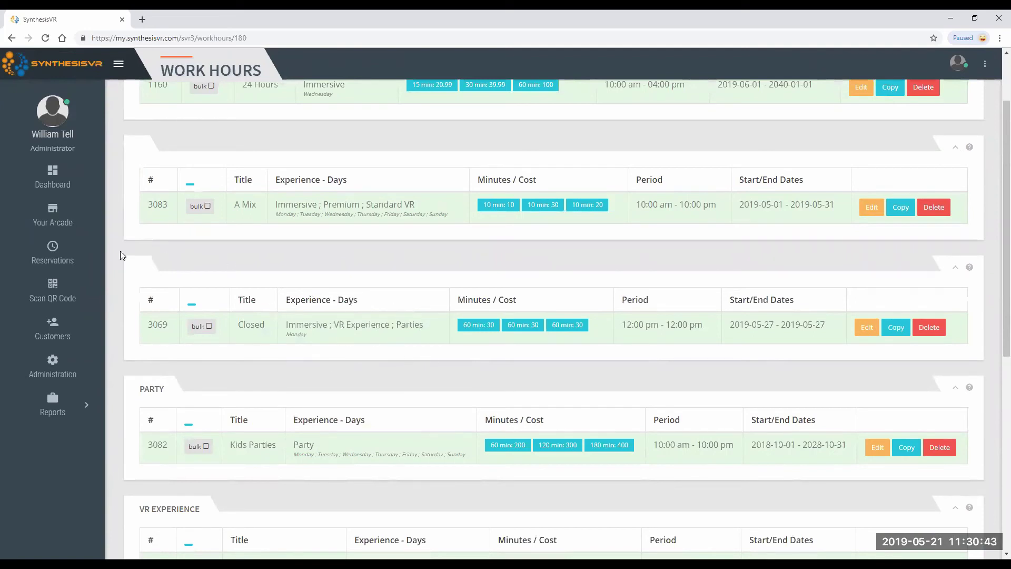
# Start a ticket sale in the arcade and check the 27 May 2019 time slots for VR Experience and Parties
pyautogui.click(74, 225)
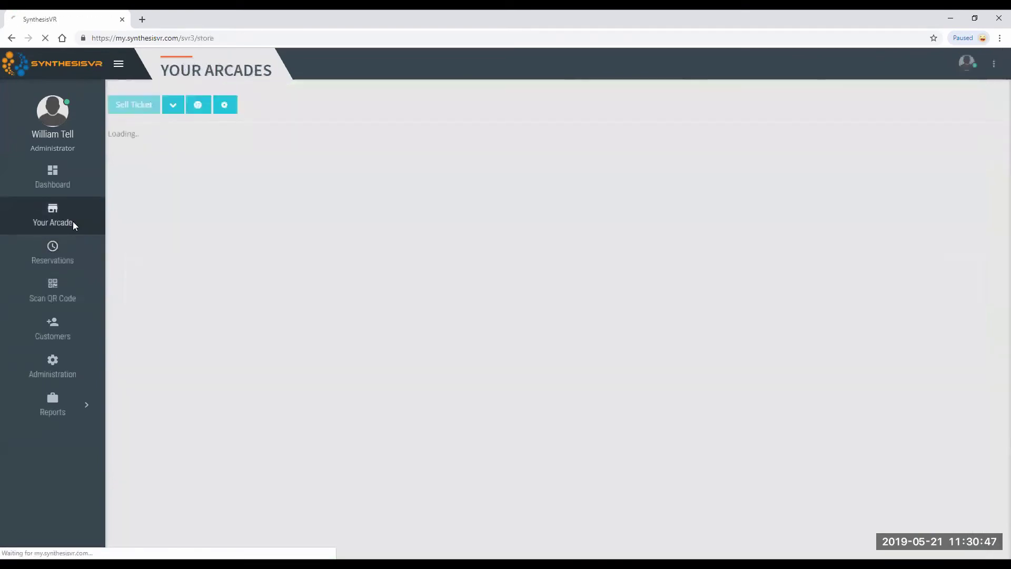
pyautogui.click(143, 103)
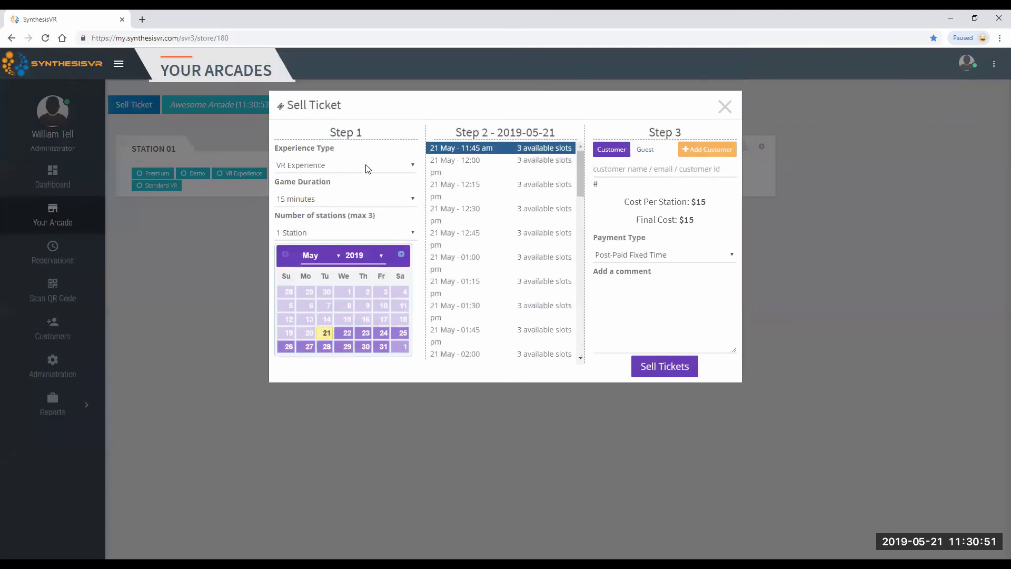
pyautogui.click(306, 346)
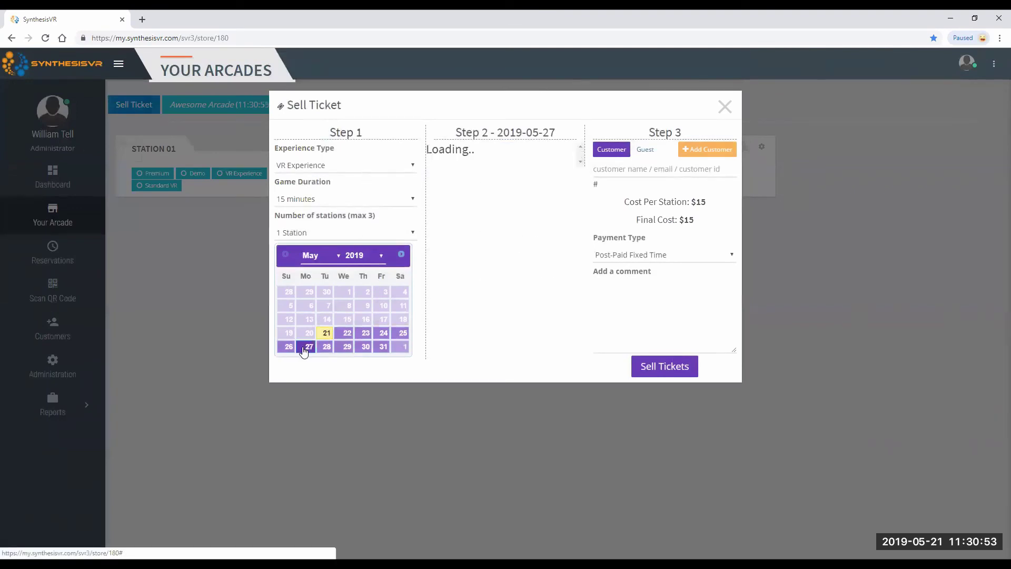
pyautogui.click(371, 171)
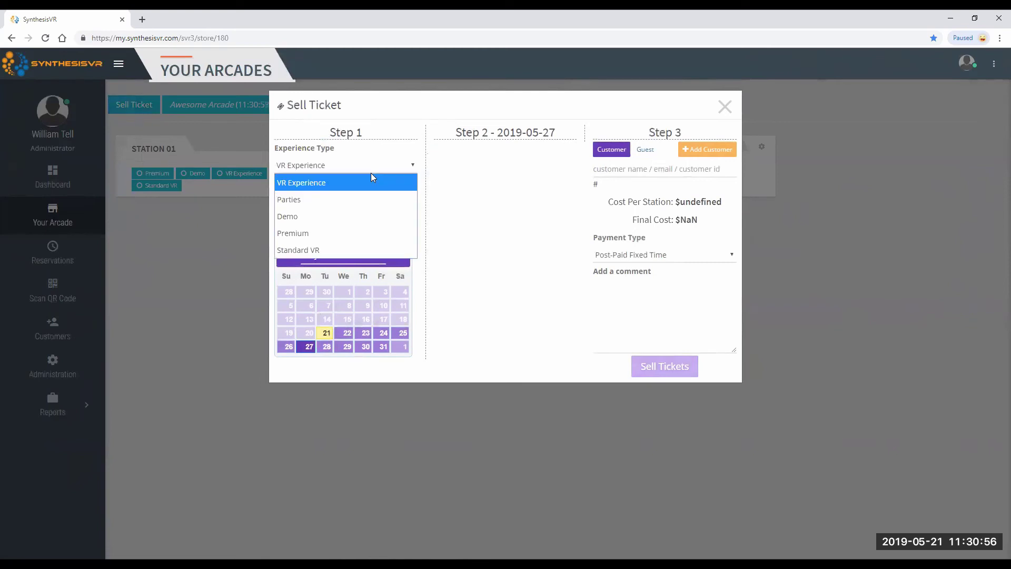
pyautogui.click(370, 200)
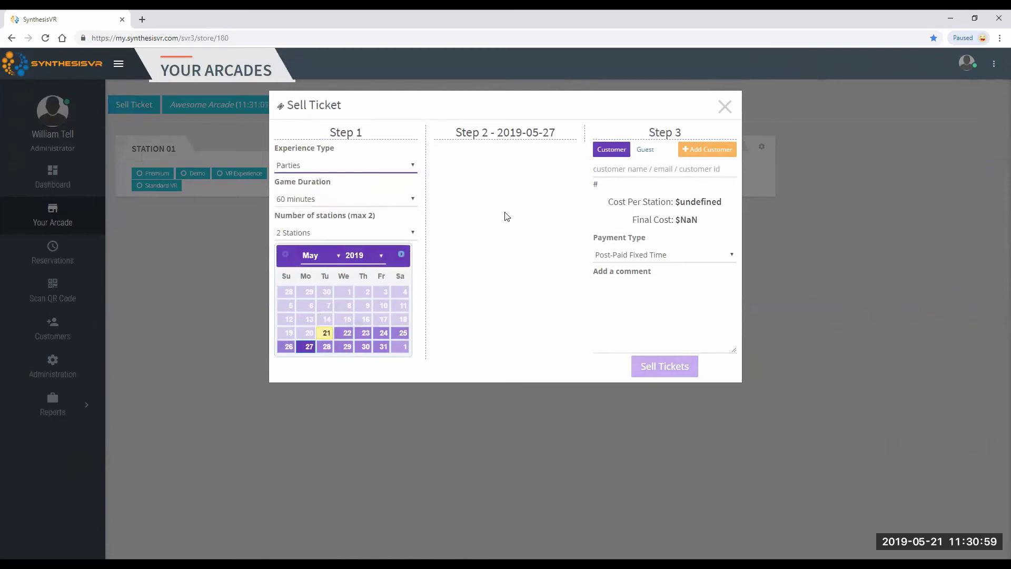
# Check the Premium time slots for 27 May, recheck VR Experience for that date, and close the ticket sale without selling
pyautogui.click(354, 167)
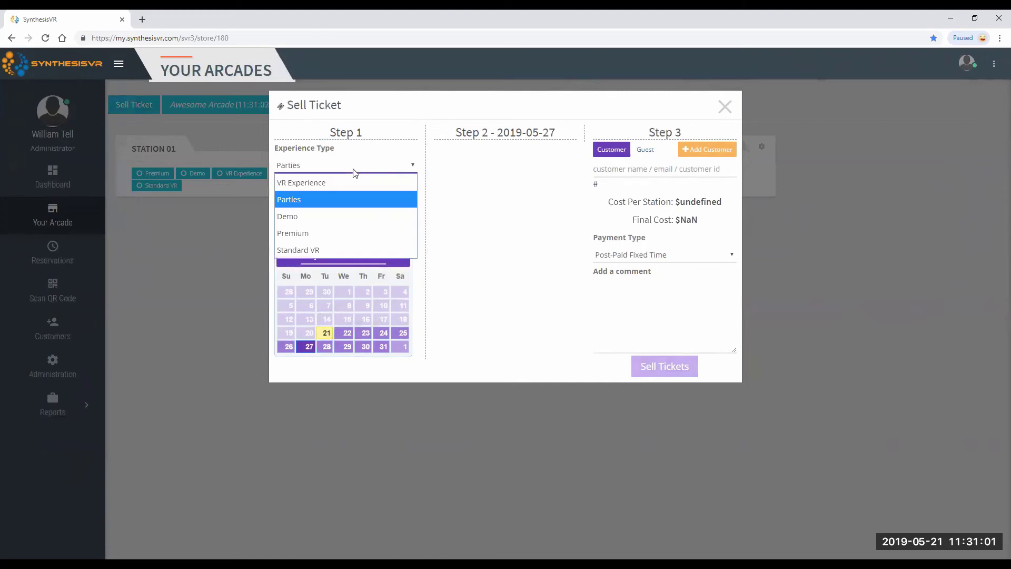
pyautogui.click(333, 233)
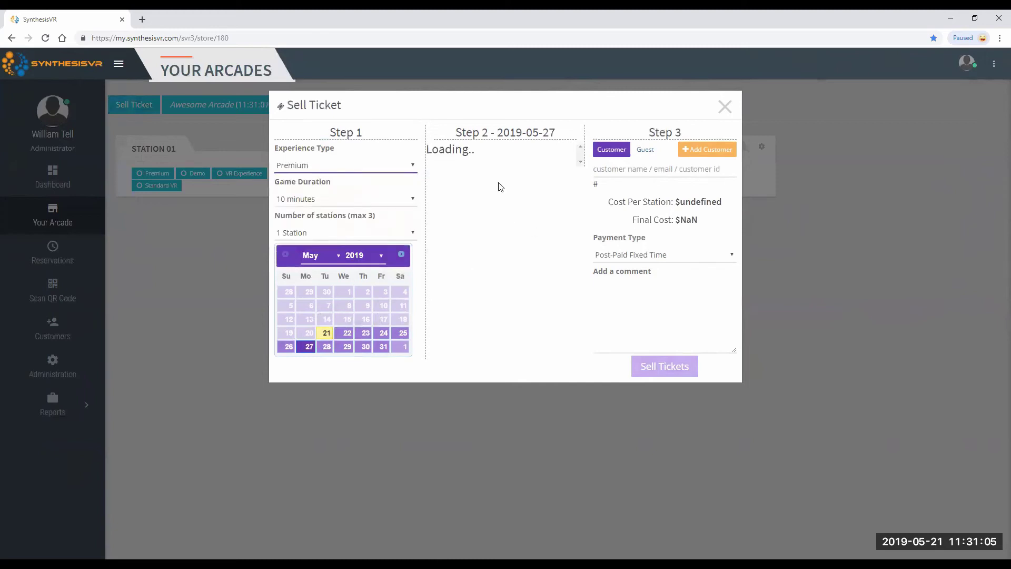
pyautogui.click(325, 347)
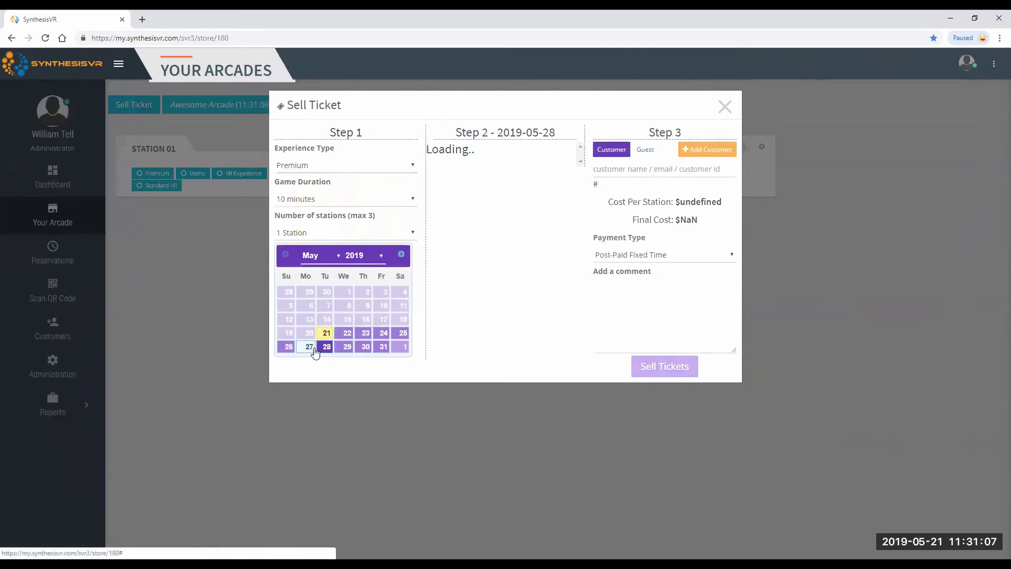
pyautogui.click(310, 347)
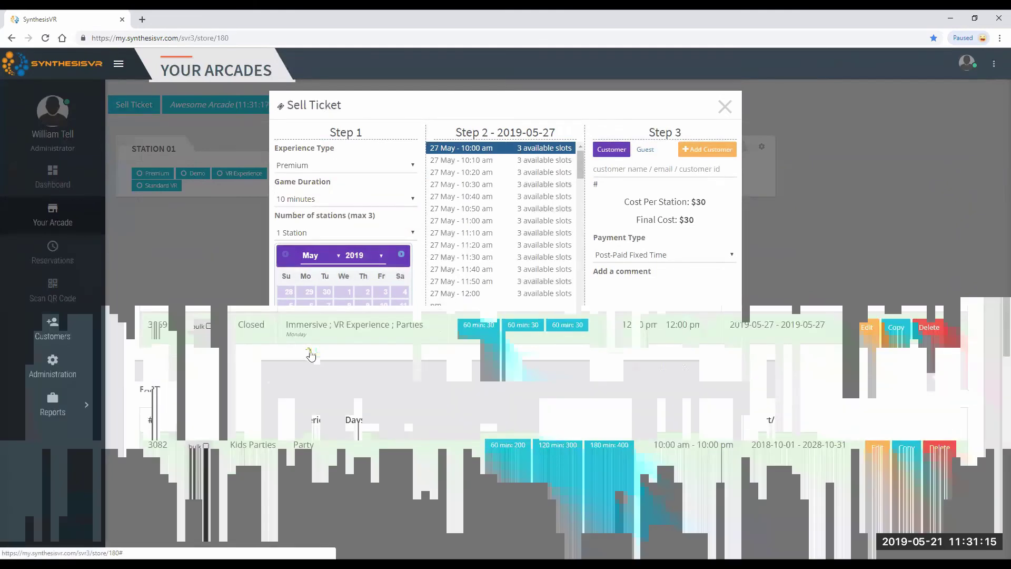
pyautogui.click(346, 165)
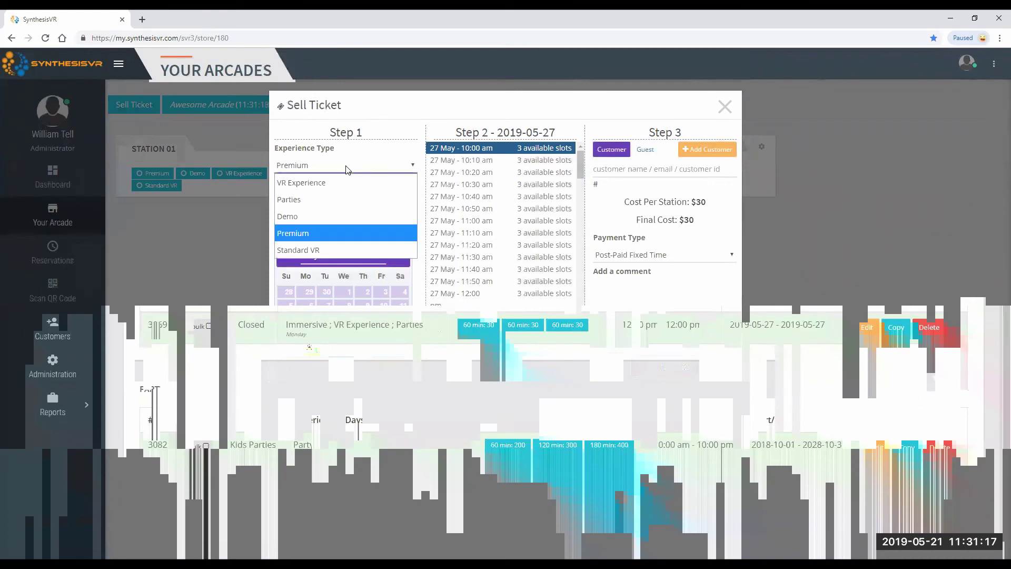
pyautogui.click(346, 182)
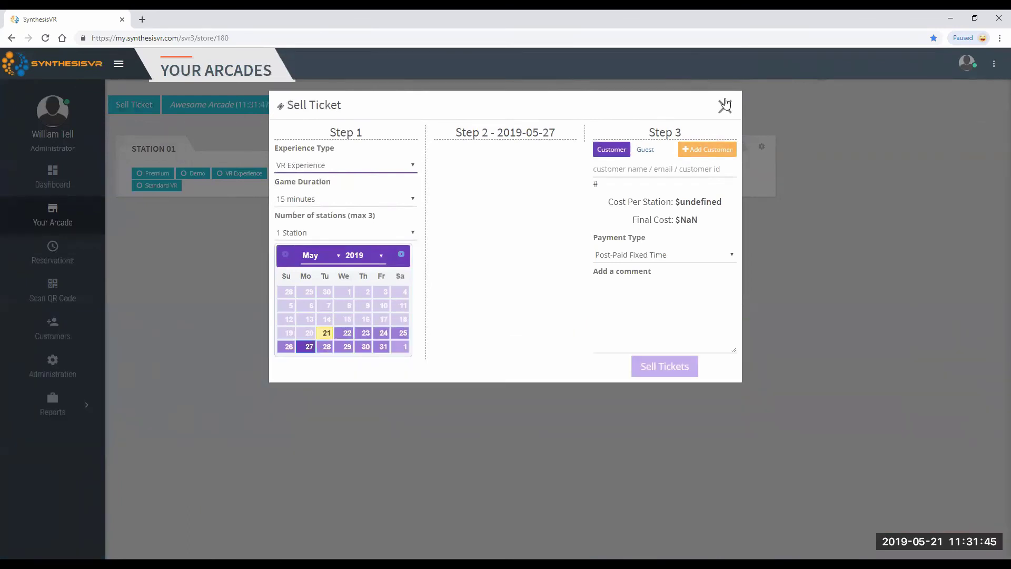
pyautogui.click(724, 105)
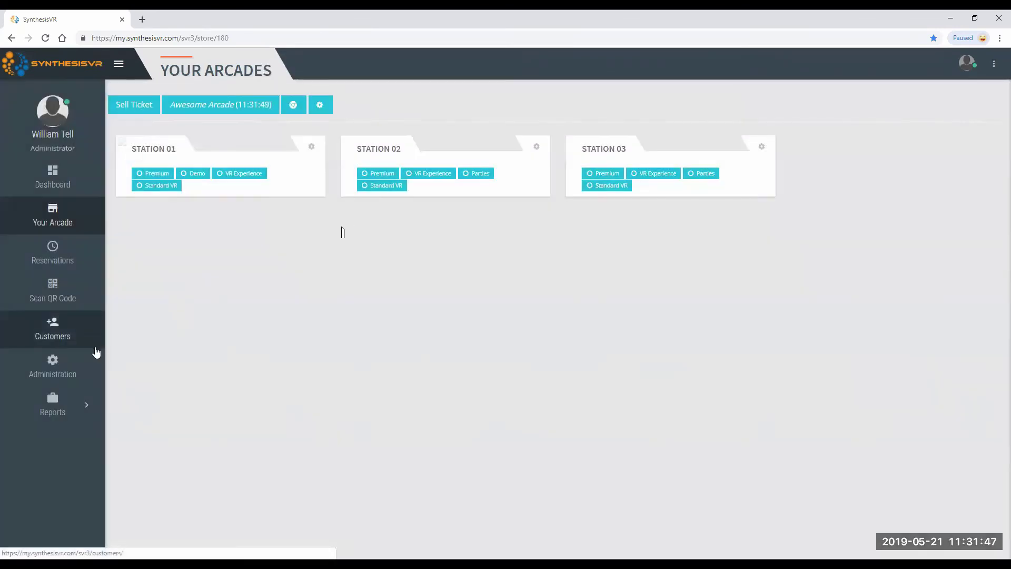
# Open the arcade's online booking widget from the advanced administration settings
pyautogui.click(53, 369)
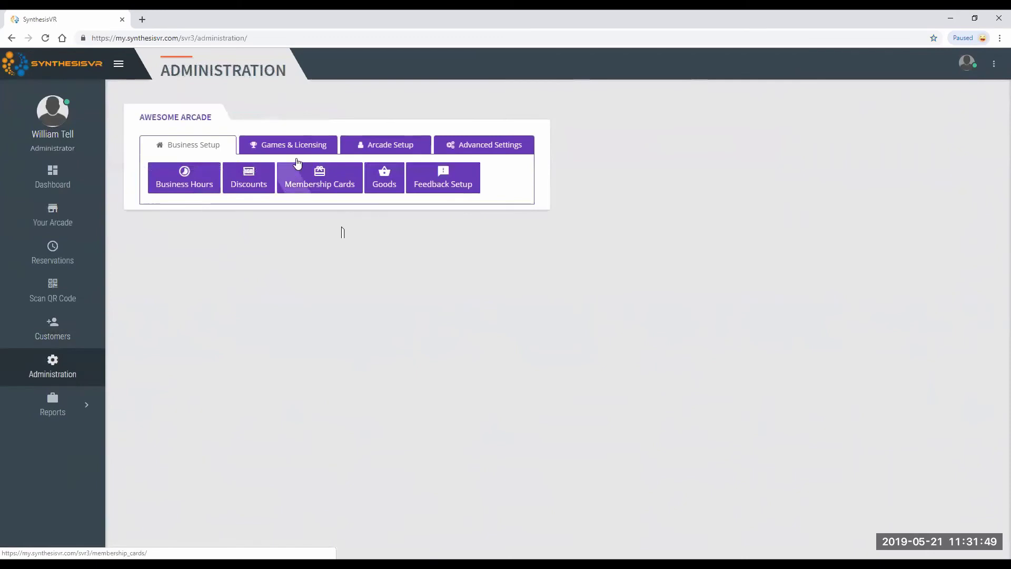
pyautogui.click(487, 145)
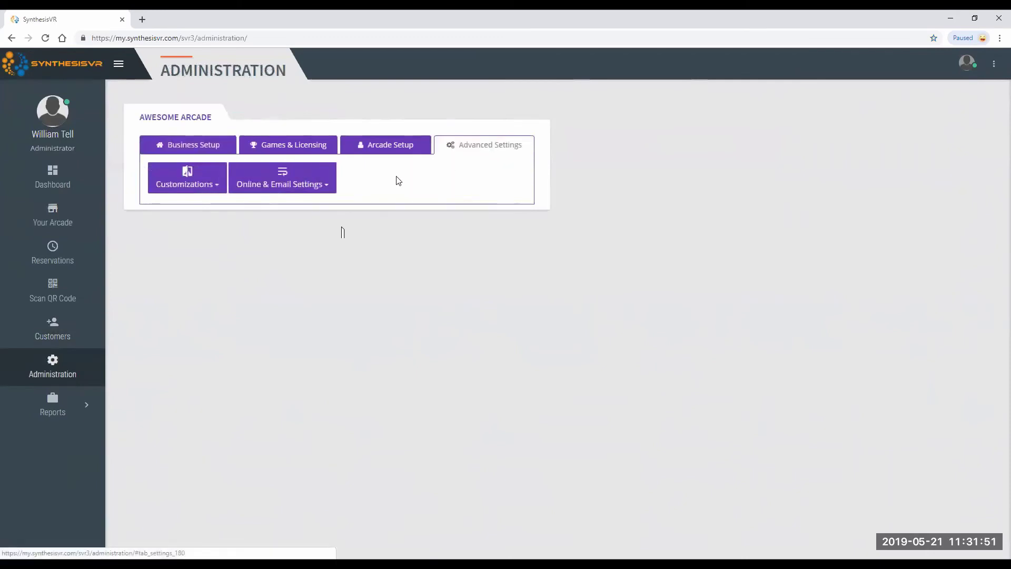
pyautogui.click(314, 188)
pyautogui.click(278, 227)
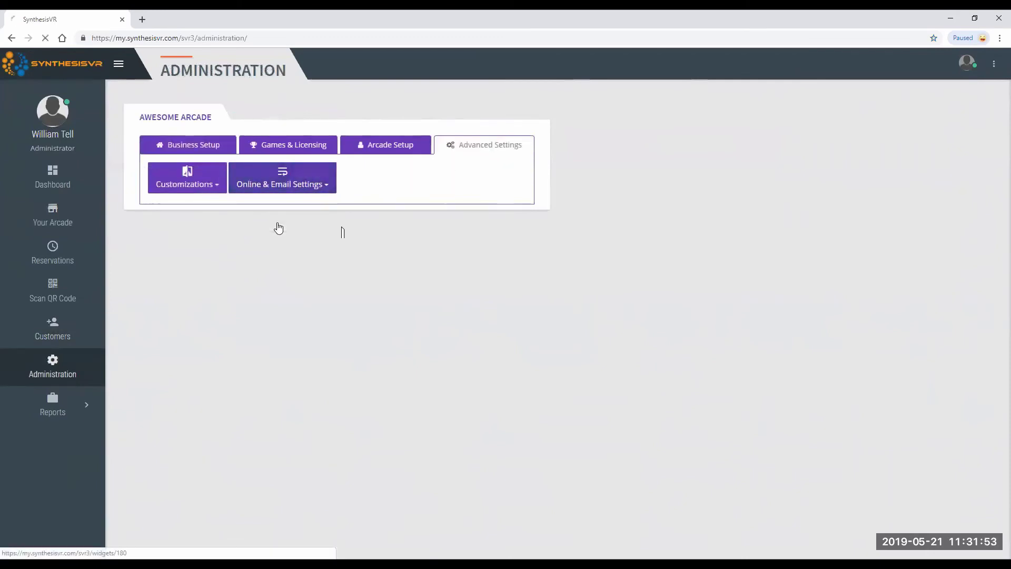
pyautogui.click(700, 172)
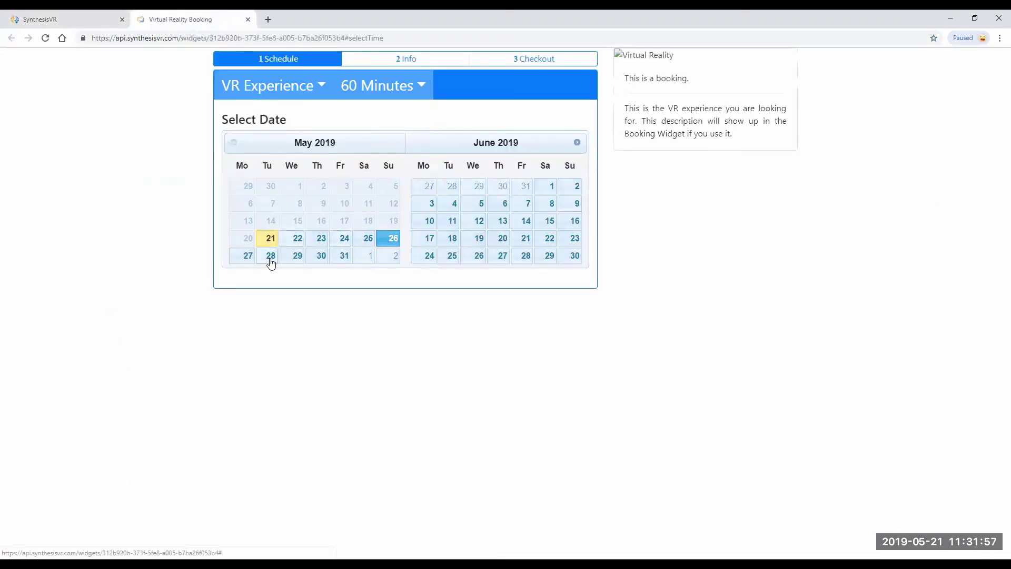
# Check the booking widget's time slots on 27 May for the VR Experience, Parties and Premium experiences
pyautogui.click(245, 258)
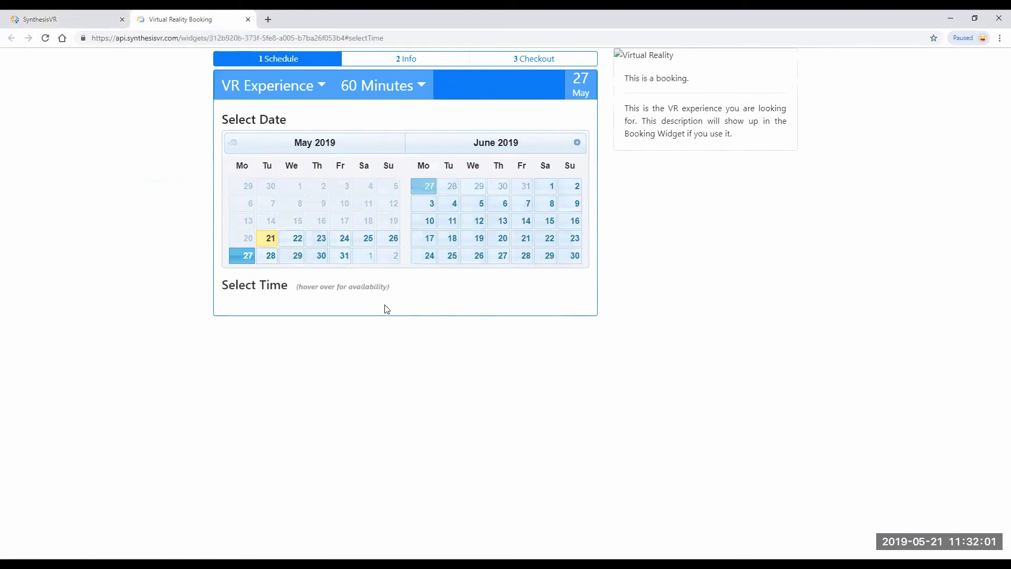
pyautogui.click(286, 88)
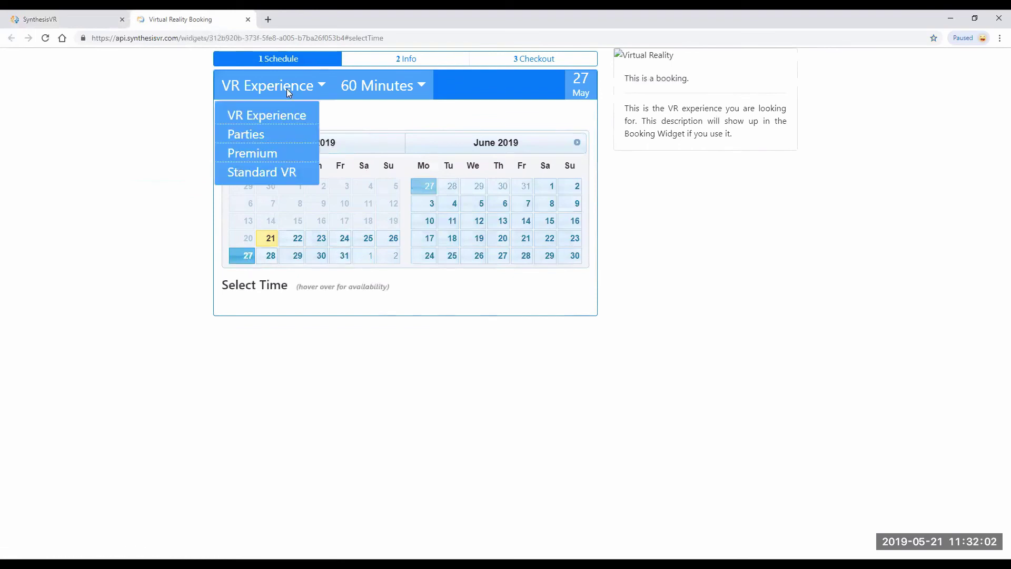
pyautogui.click(266, 132)
pyautogui.click(265, 257)
pyautogui.click(247, 257)
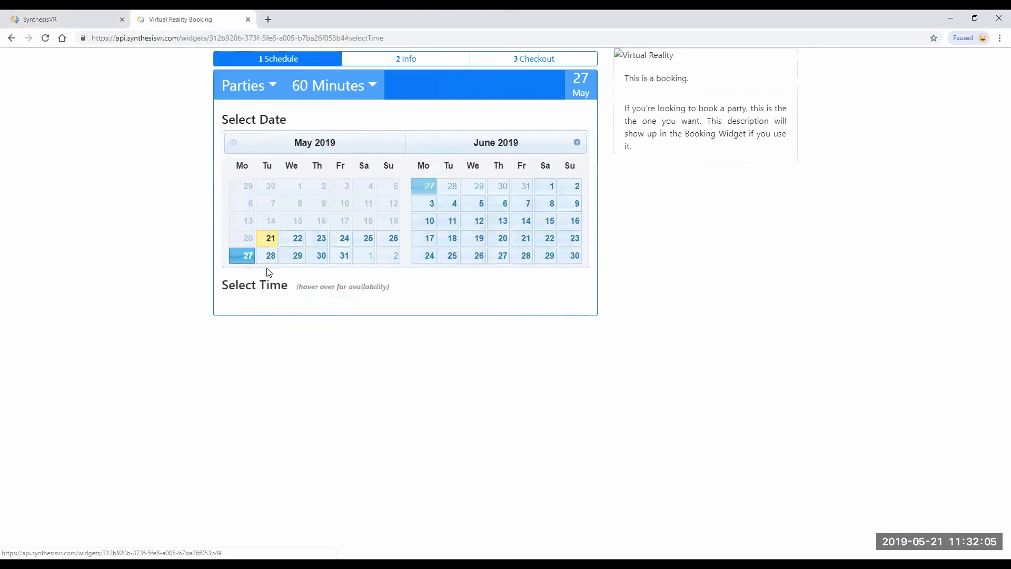
pyautogui.click(272, 85)
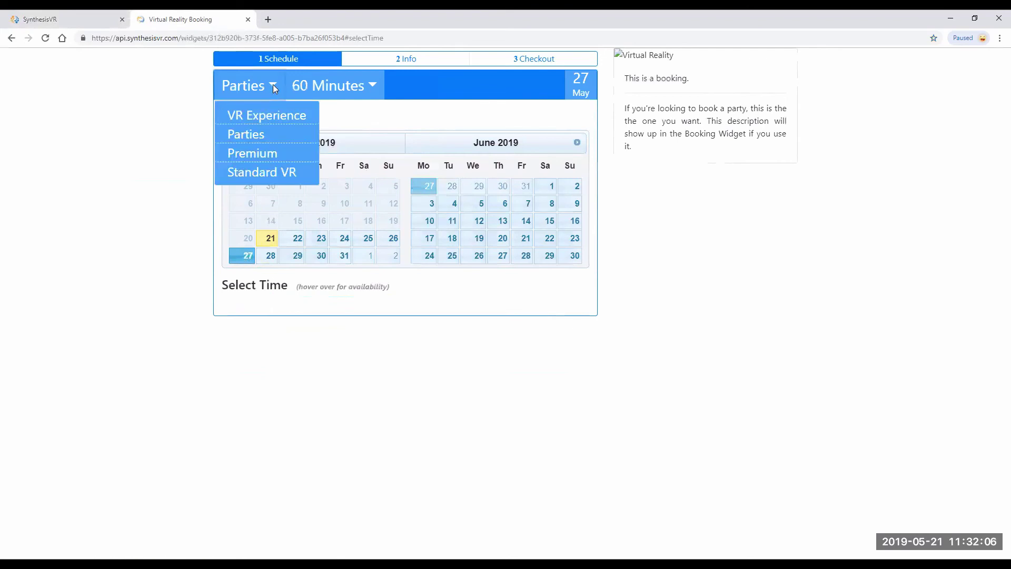
pyautogui.click(264, 153)
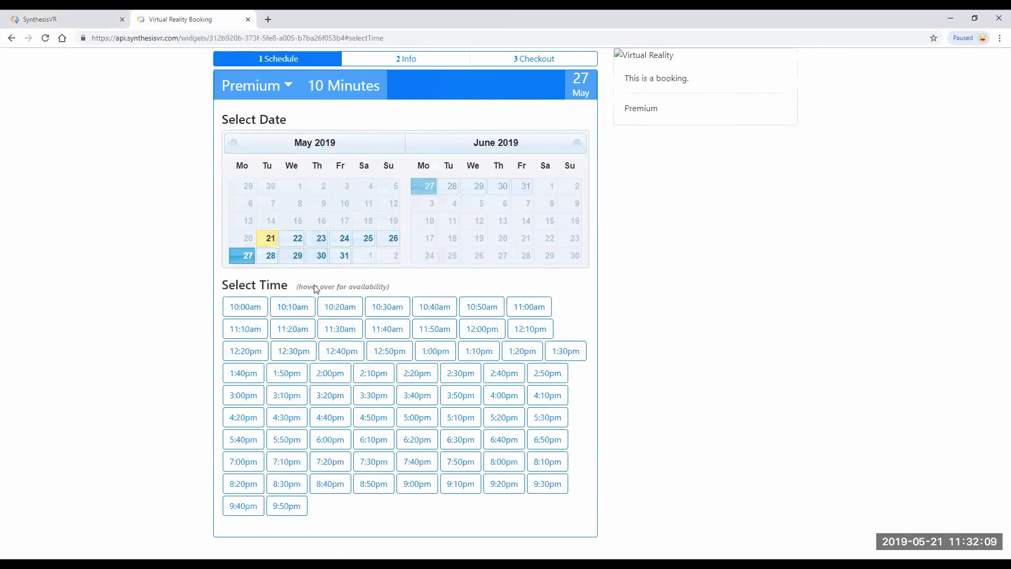
# Check the availability of the Premium time slots, close the booking widget and return to the arcade's Business Hours rules
pyautogui.moveTo(351, 400)
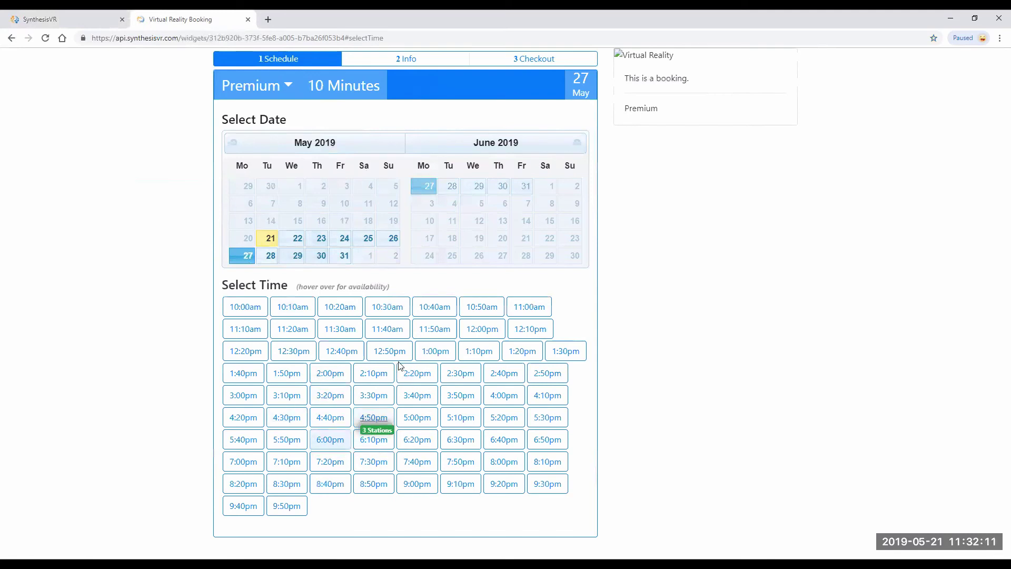
pyautogui.moveTo(403, 360)
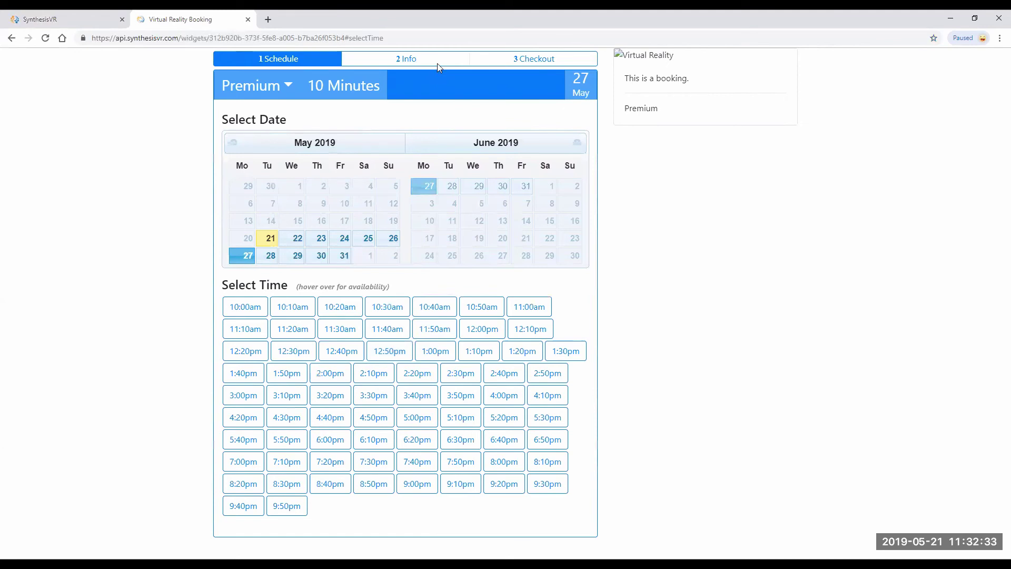
pyautogui.click(248, 20)
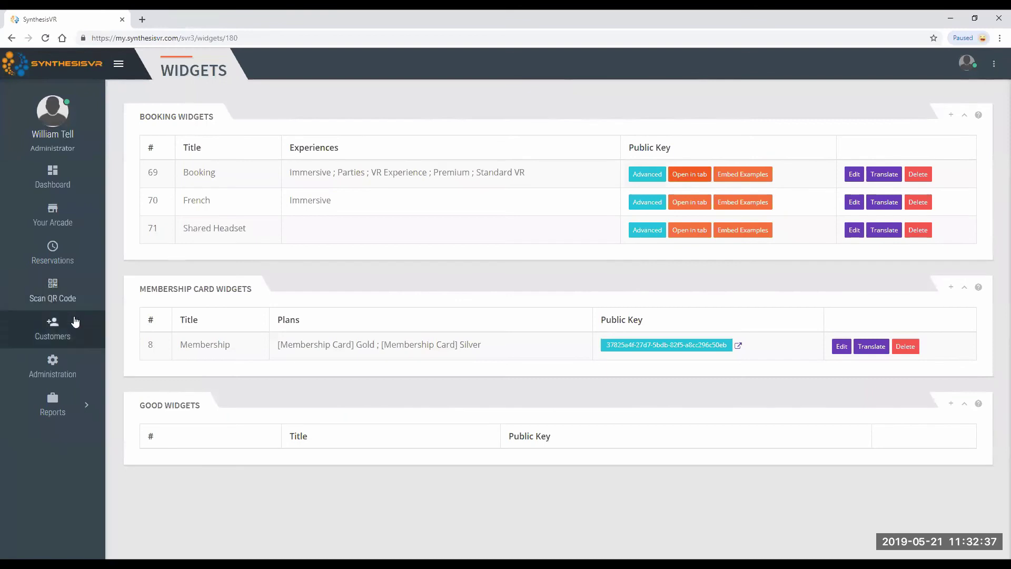
pyautogui.click(68, 373)
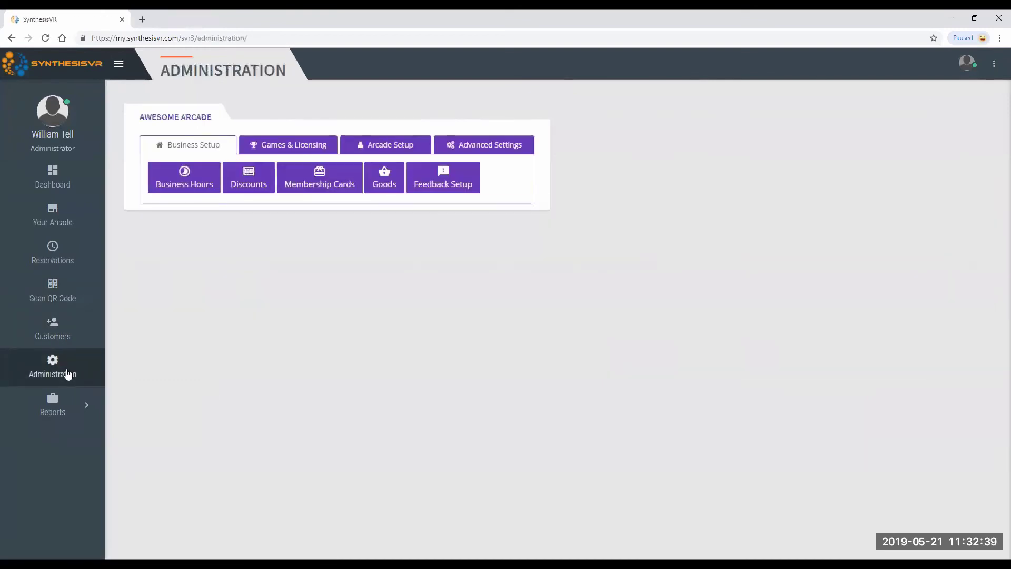
pyautogui.click(179, 182)
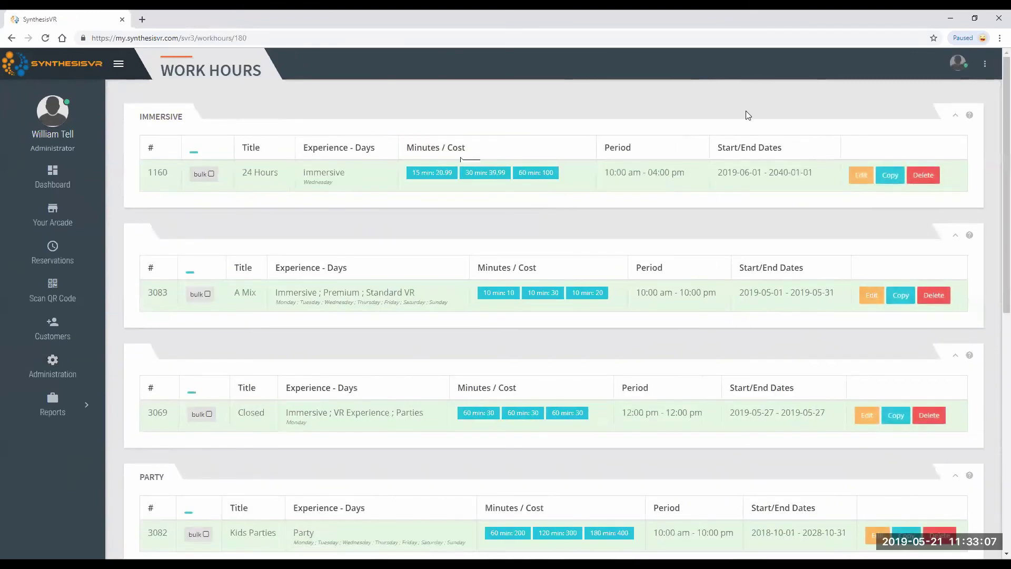
# Locate the Added Value Settings option and review the 24 Hours rule's optional items for sale without saving changes
pyautogui.click(985, 66)
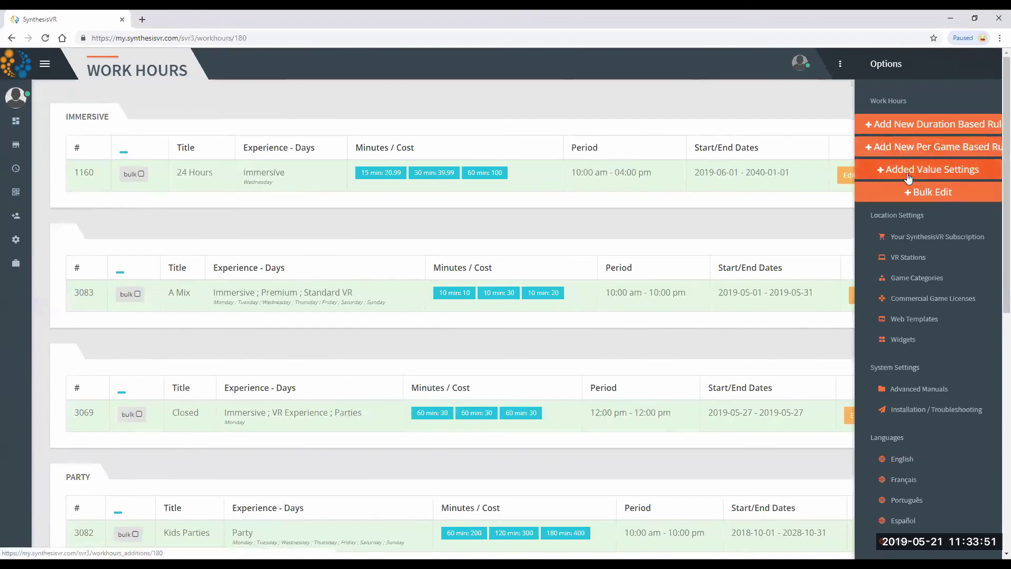
pyautogui.click(841, 66)
pyautogui.click(860, 176)
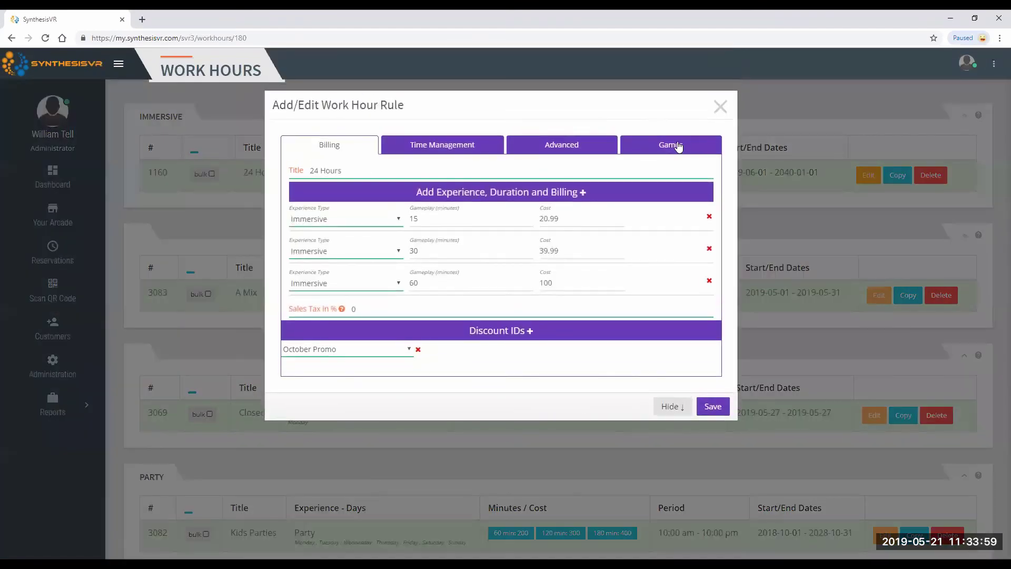
pyautogui.click(587, 151)
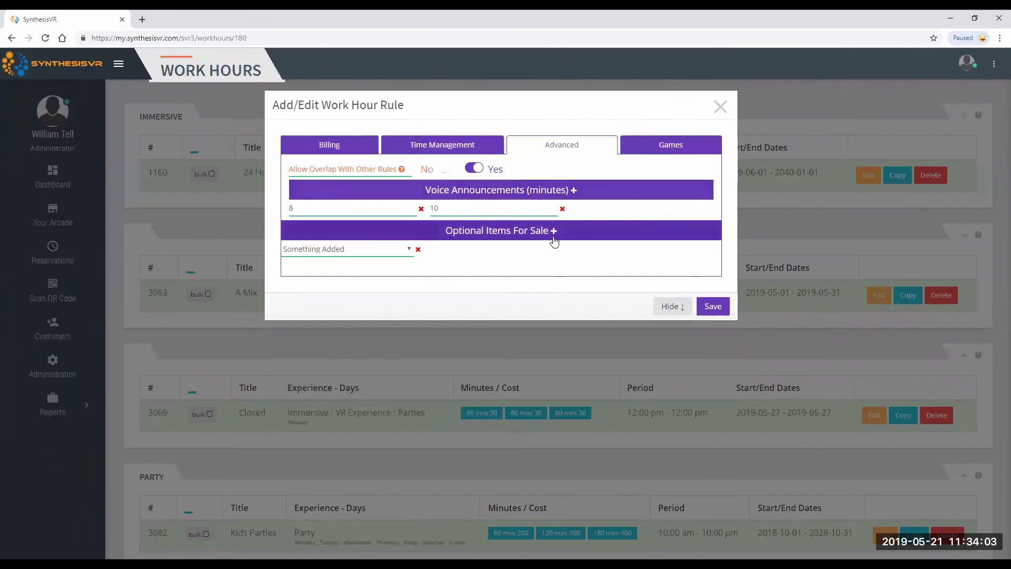
pyautogui.click(720, 106)
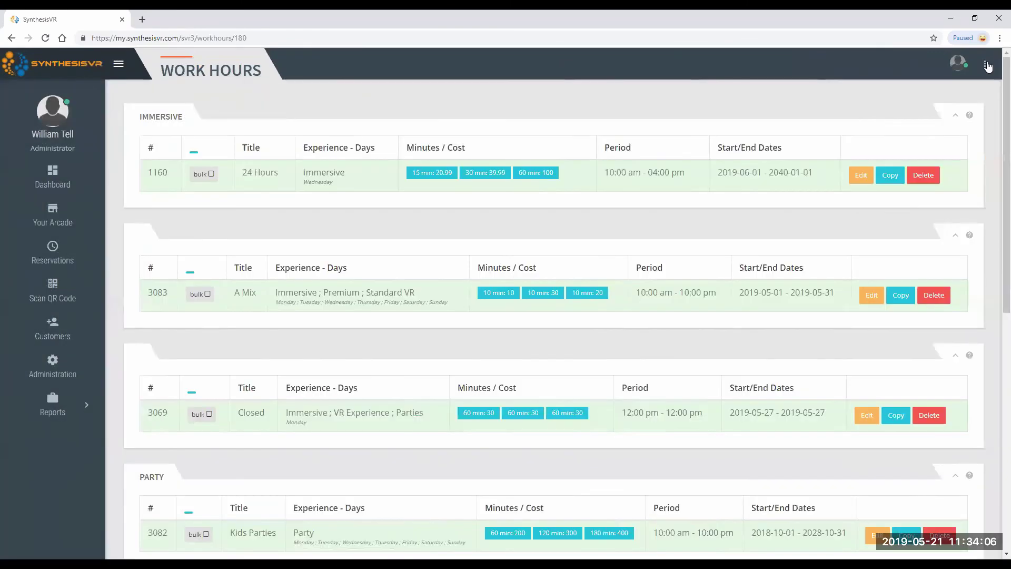
# Mark the Saturday, Sunday, Weekday Afternoon and Weekday Morning Hours rules of VR Experience and open them in Bulk Edit
pyautogui.click(994, 63)
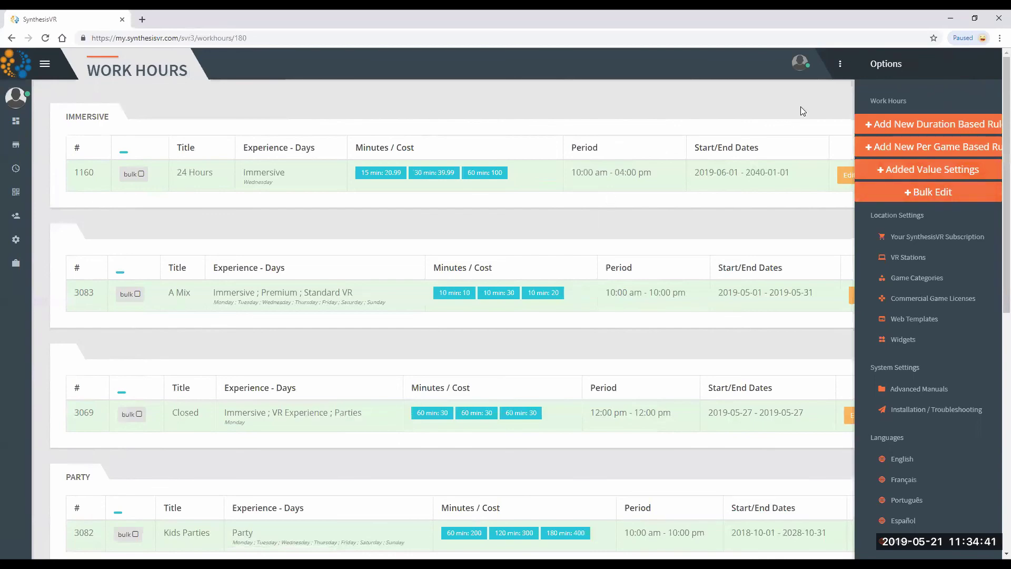
pyautogui.scroll(-3, 432, 195)
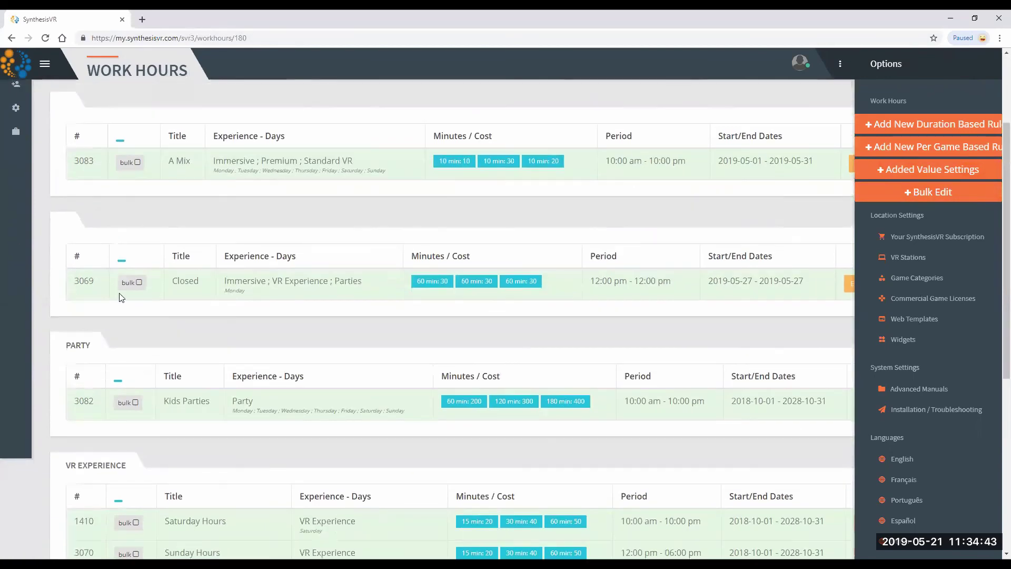
pyautogui.scroll(-3, 161, 301)
pyautogui.click(135, 348)
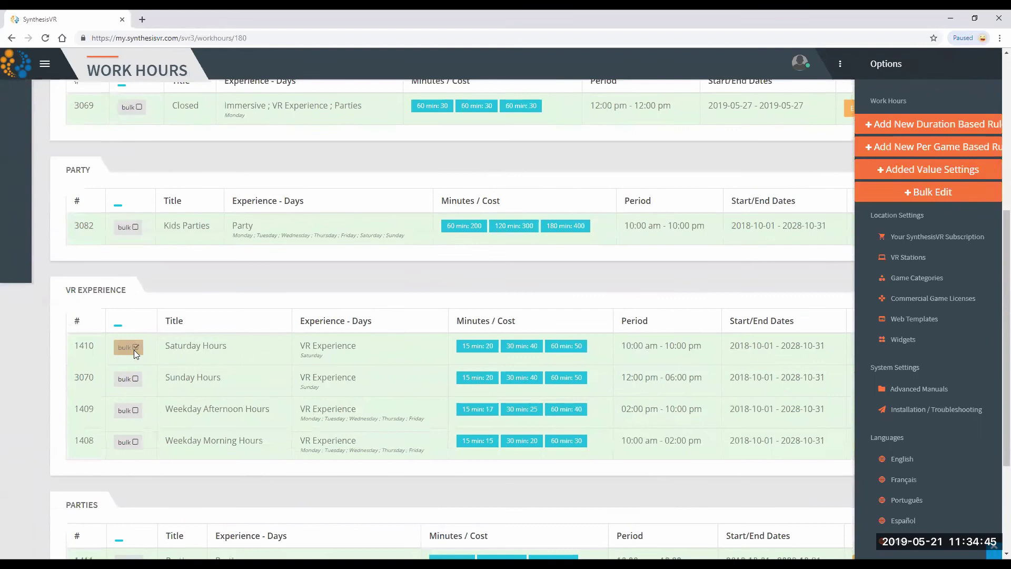
pyautogui.click(135, 379)
pyautogui.click(135, 411)
pyautogui.click(143, 443)
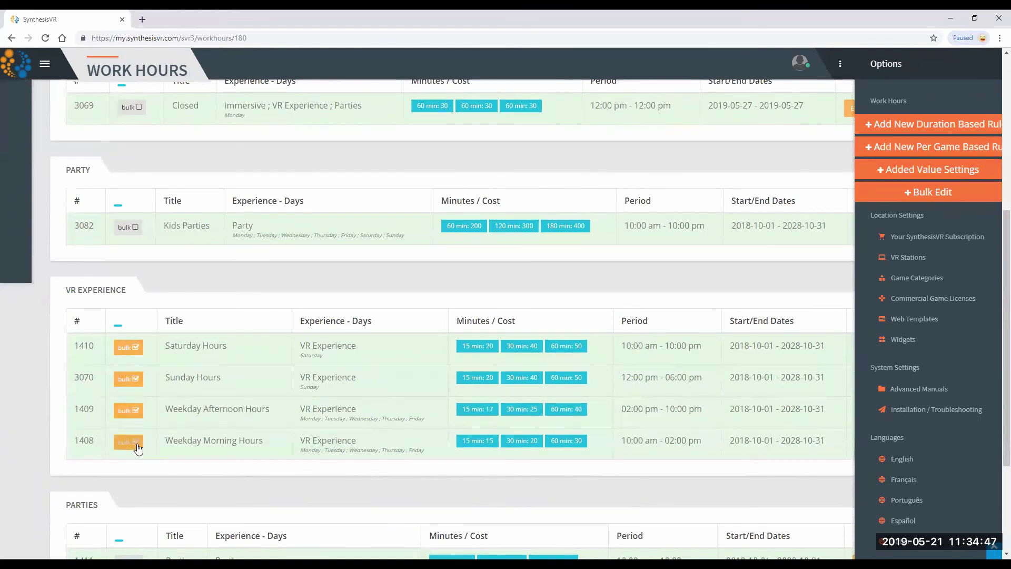
pyautogui.click(891, 196)
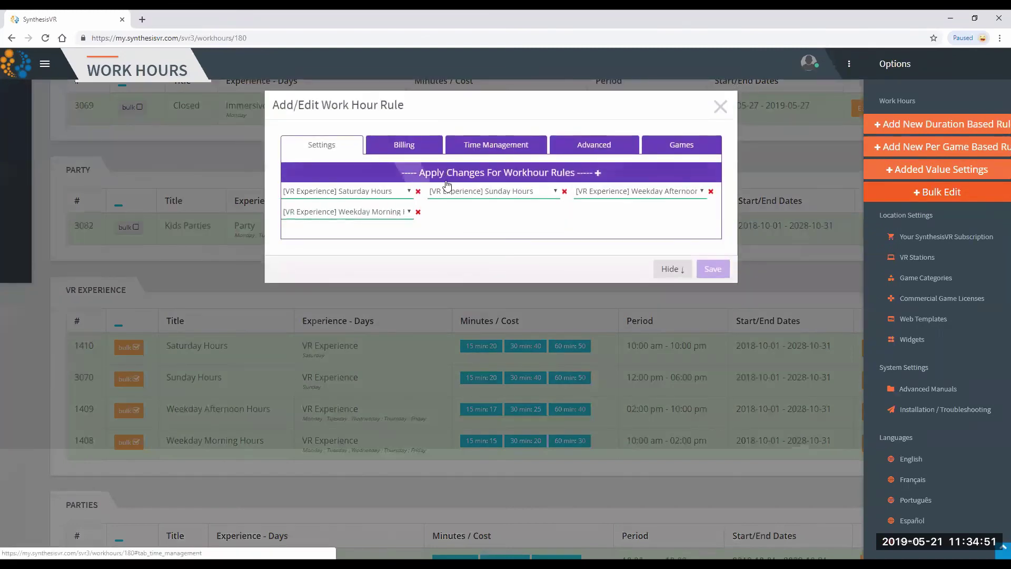
# Review the bulk edit's Billing, Time Management, Advanced and Games settings and its list of affected rules
pyautogui.click(412, 143)
pyautogui.click(480, 148)
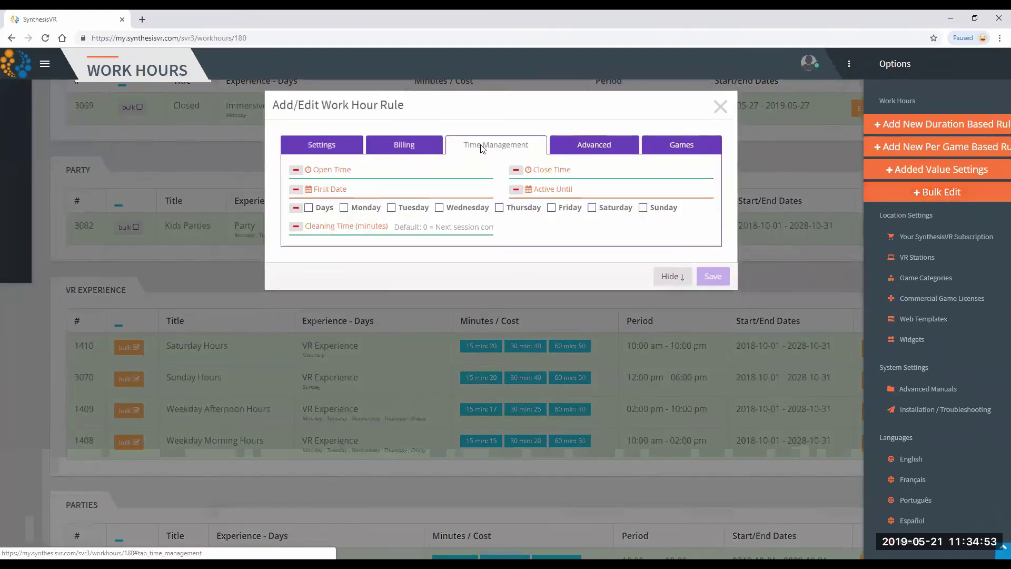
pyautogui.click(573, 150)
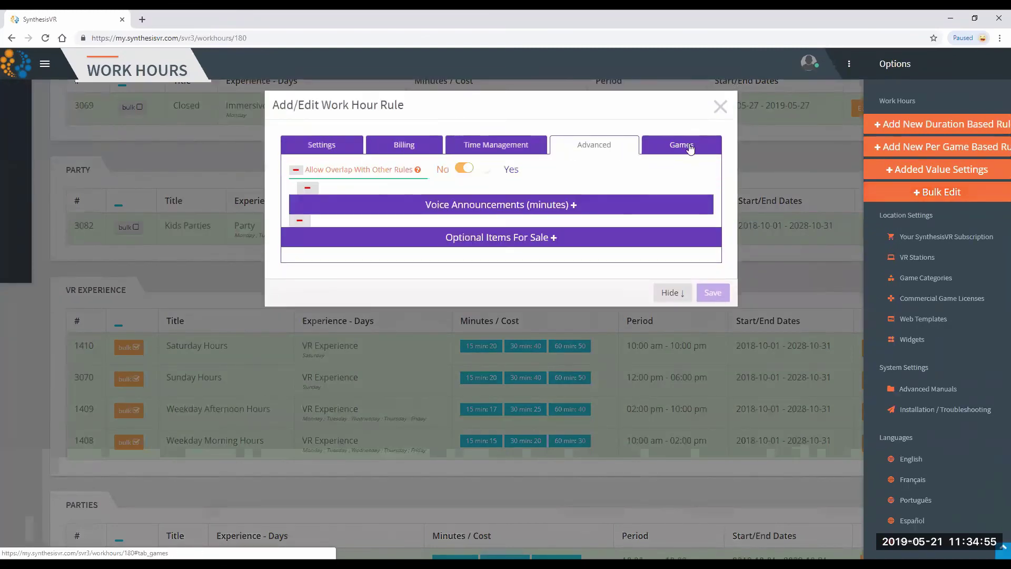
pyautogui.click(690, 149)
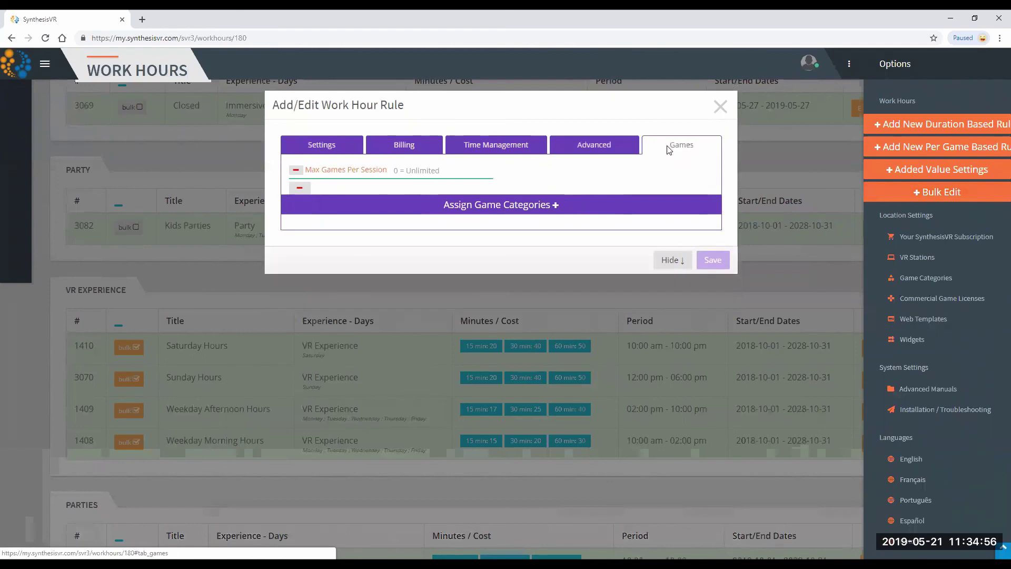
pyautogui.click(343, 153)
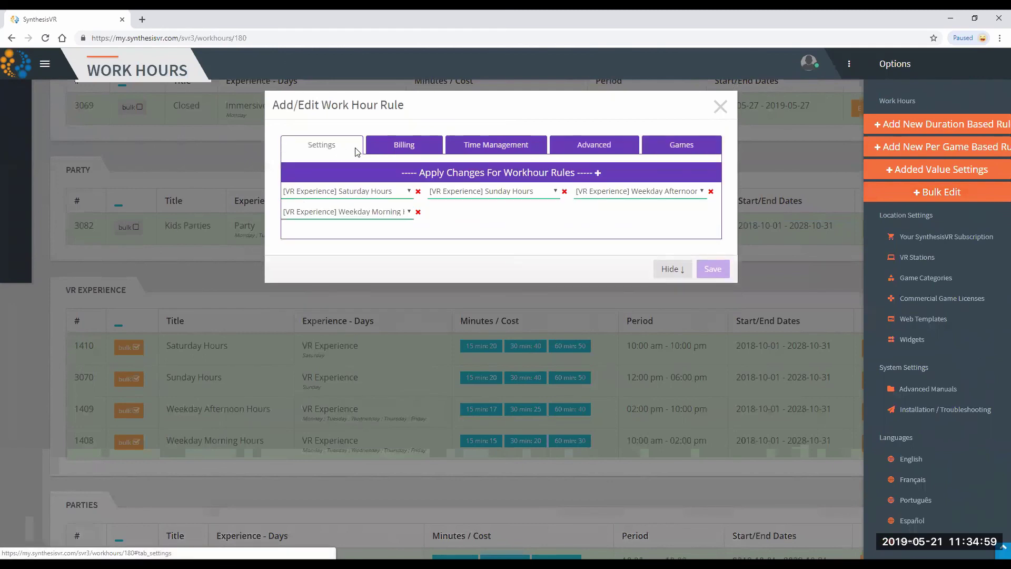
# Remove the experience billing and discount fields from the bulk edit and set the sales tax to 6%
pyautogui.click(396, 149)
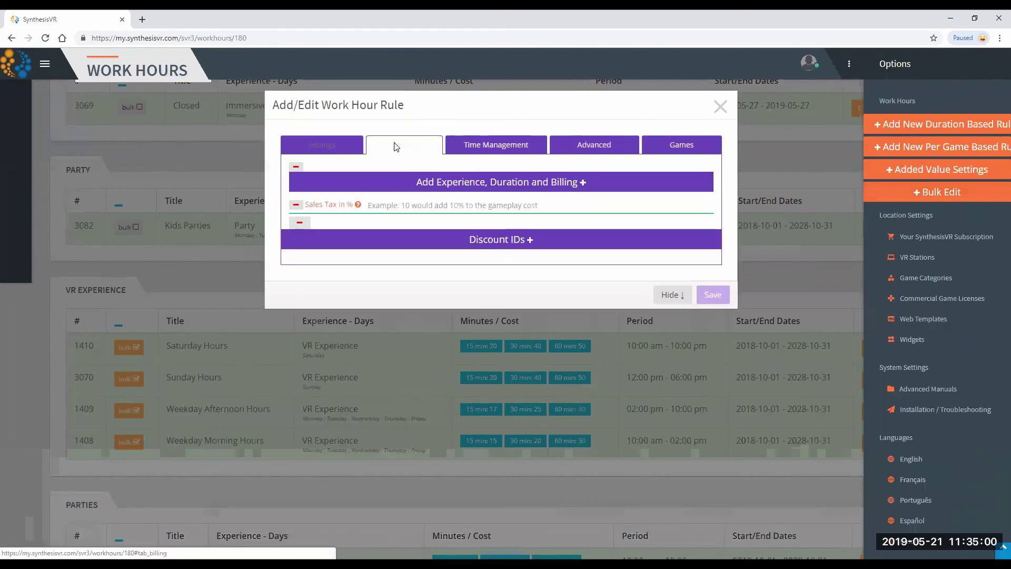
pyautogui.click(295, 167)
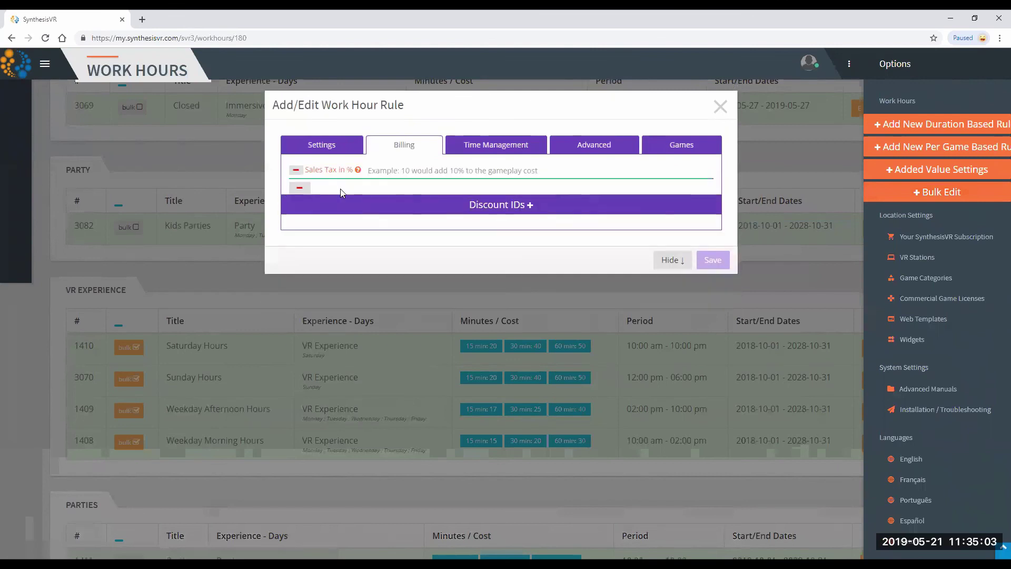
pyautogui.click(298, 190)
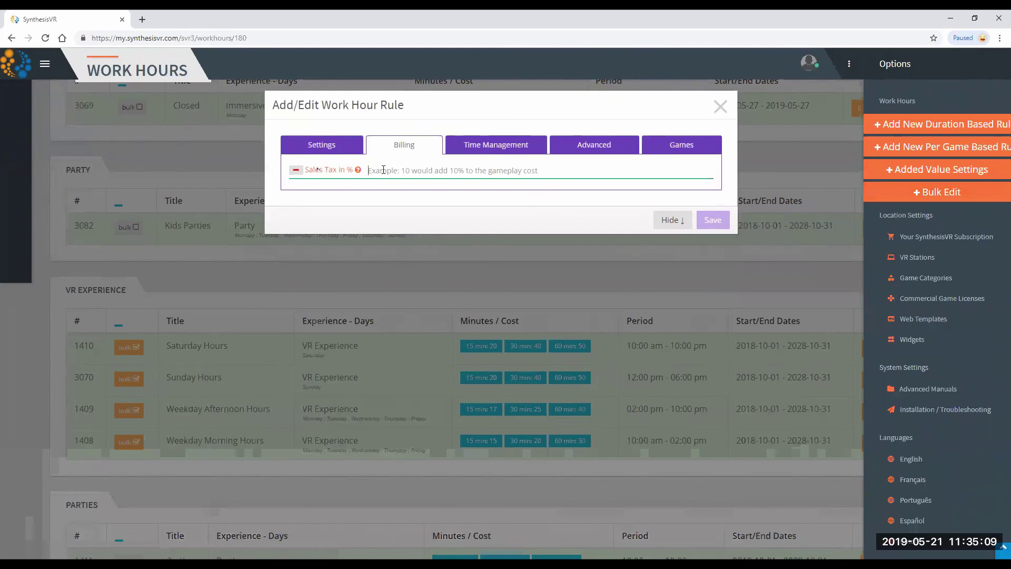
pyautogui.write('6')
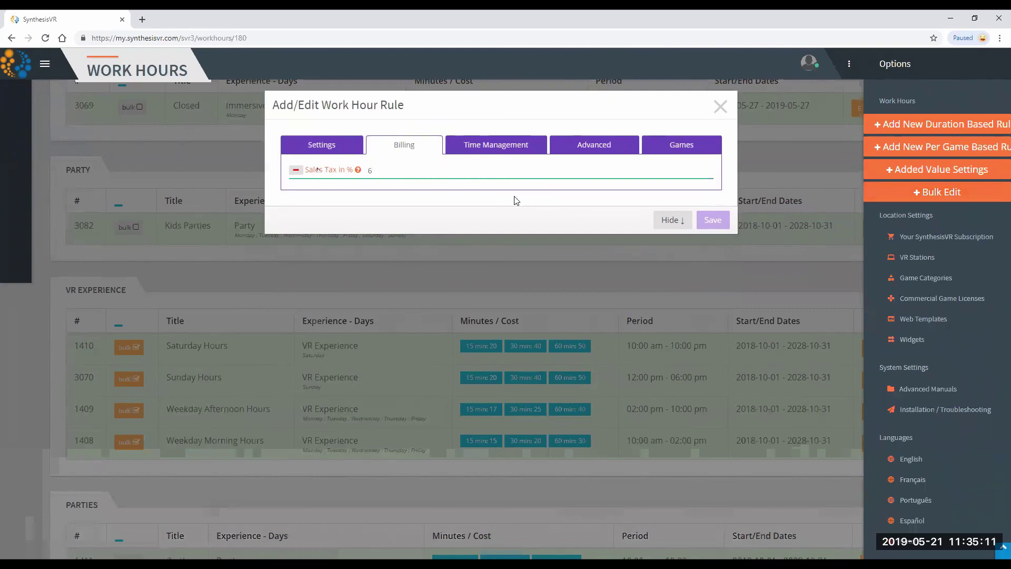
# Remove the First Date and Active Until fields from the bulk edit's time management settings
pyautogui.click(327, 146)
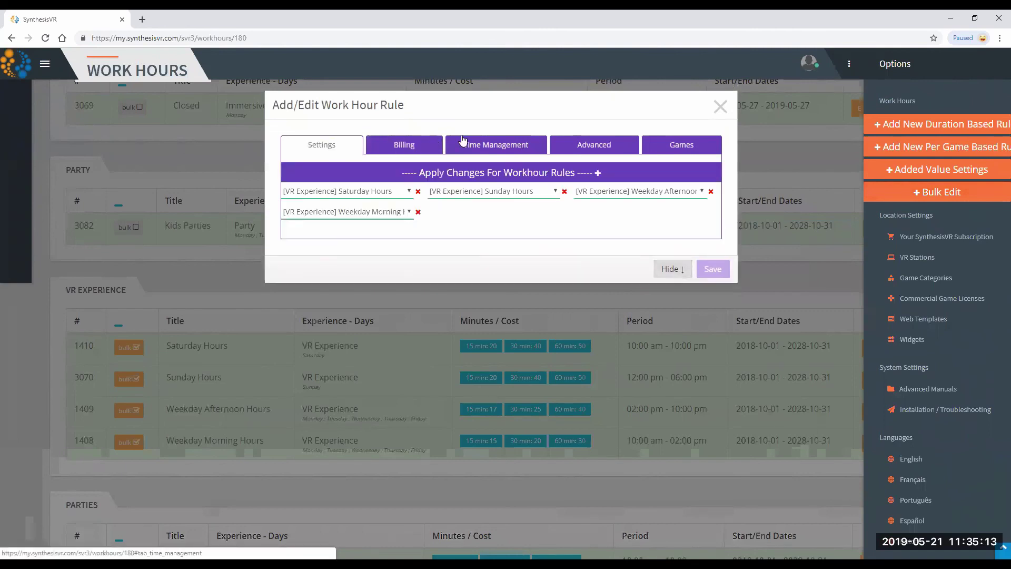
pyautogui.click(521, 145)
pyautogui.click(584, 145)
pyautogui.click(490, 146)
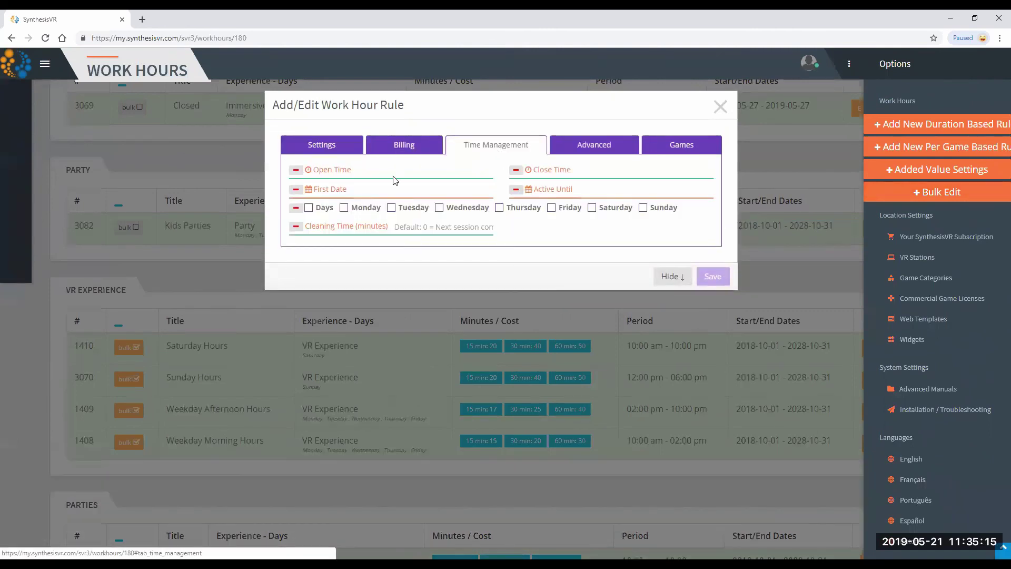
pyautogui.click(295, 189)
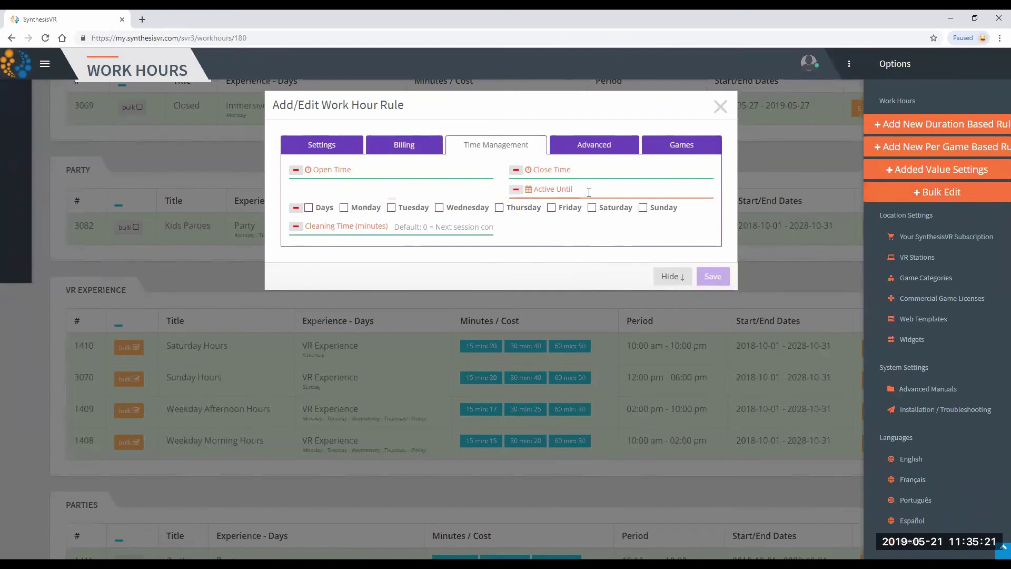
pyautogui.click(515, 189)
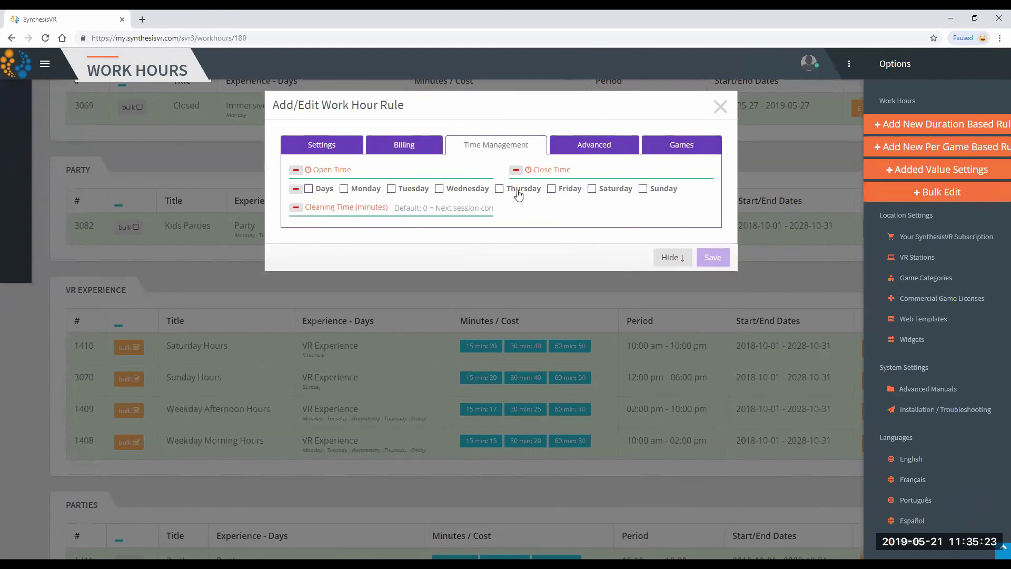
# Remove the weekday selection, Open Time and Close Time fields from the bulk edit, keeping only Cleaning Time for time management
pyautogui.click(555, 149)
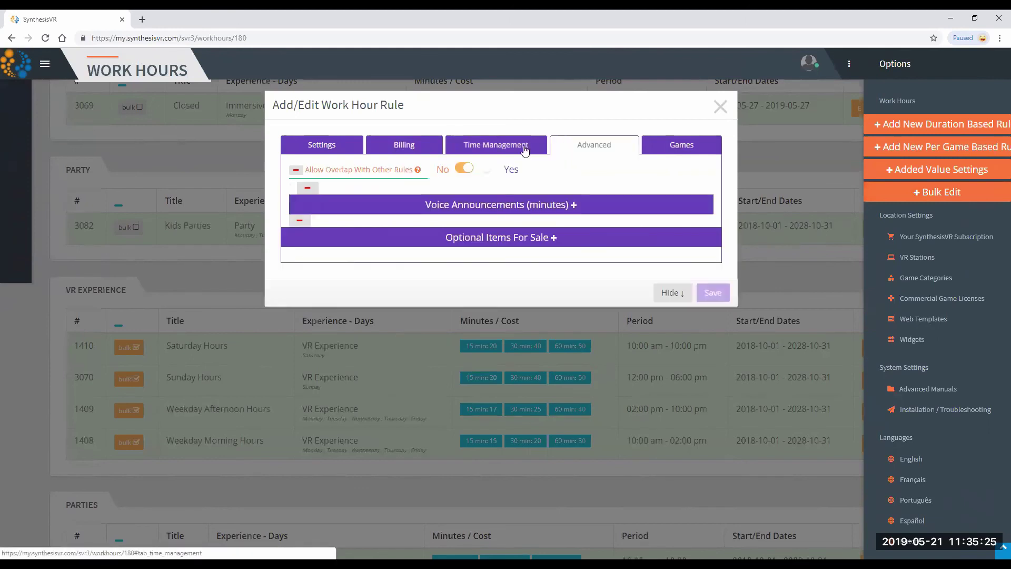
pyautogui.click(680, 143)
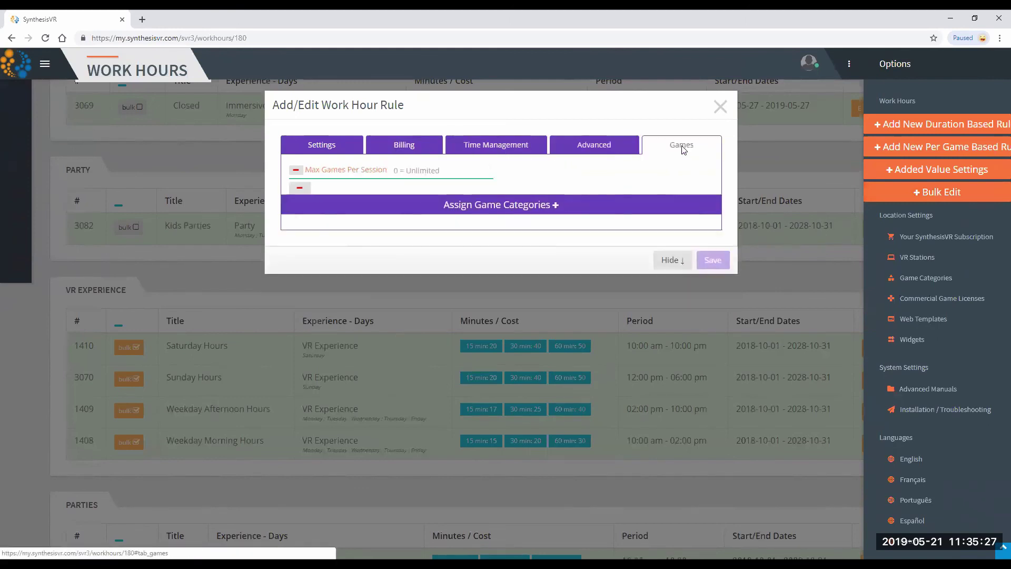
pyautogui.click(331, 147)
pyautogui.click(388, 146)
pyautogui.click(463, 143)
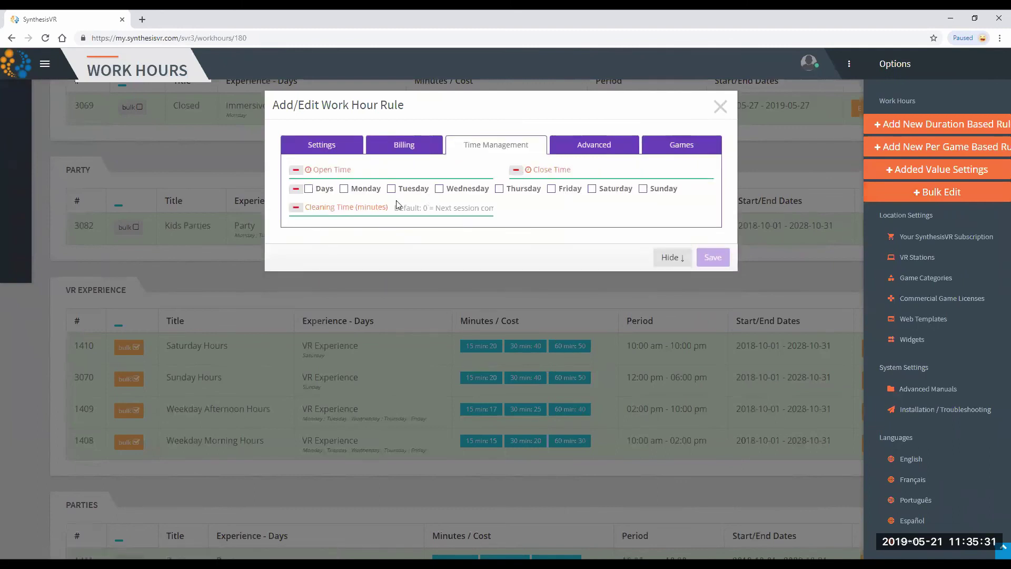
pyautogui.click(295, 190)
pyautogui.click(296, 170)
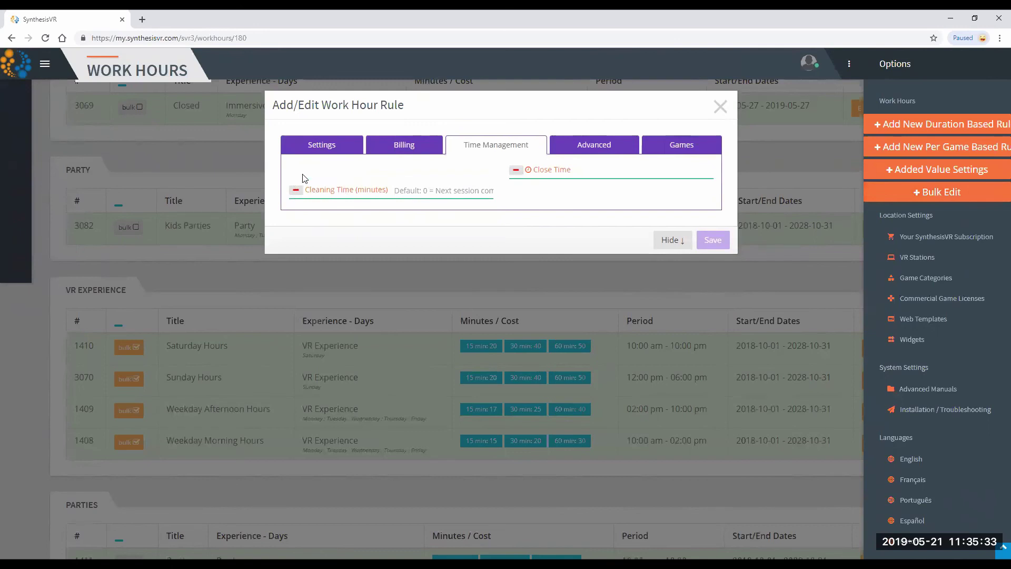
pyautogui.click(516, 170)
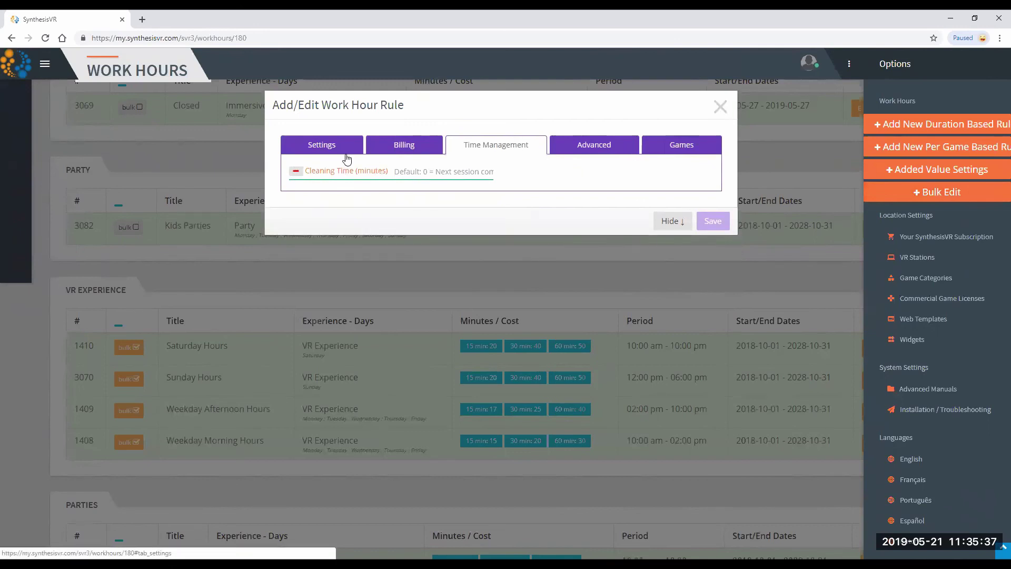
# Review the bulk edit's Billing, Advanced and Games settings and close it without saving, returning to the work hour rules
pyautogui.click(398, 148)
pyautogui.click(563, 148)
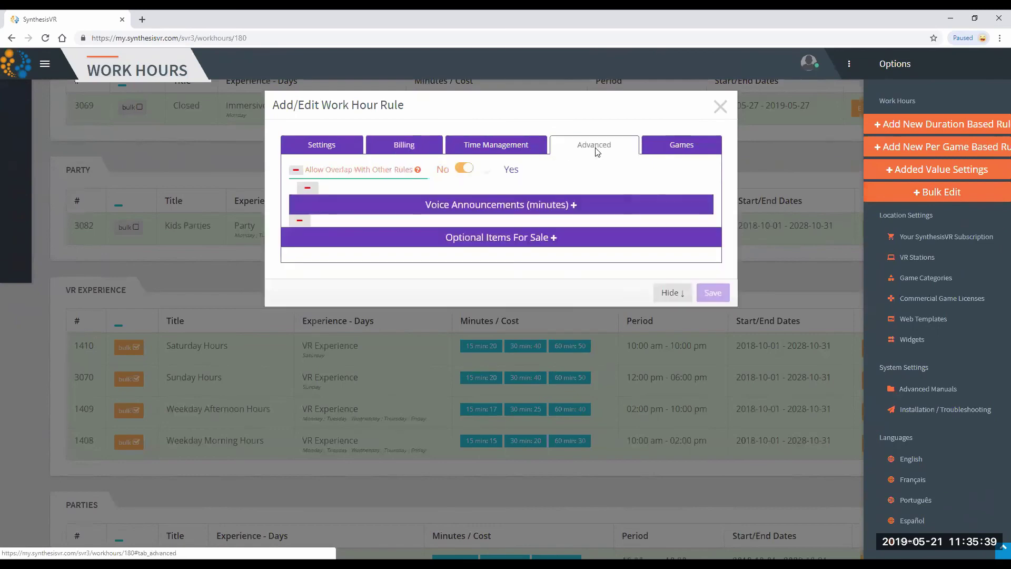
pyautogui.click(677, 148)
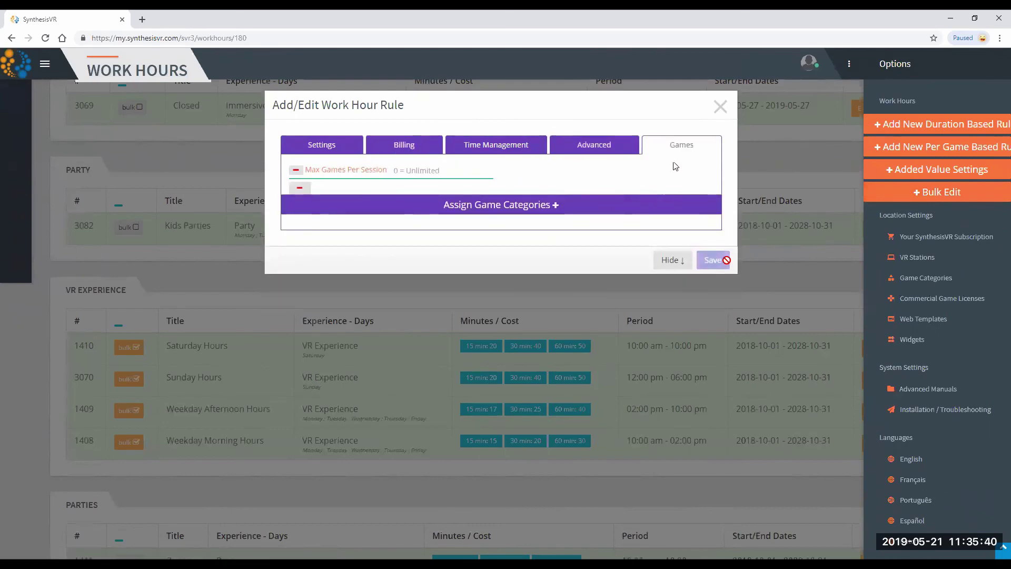
pyautogui.click(720, 107)
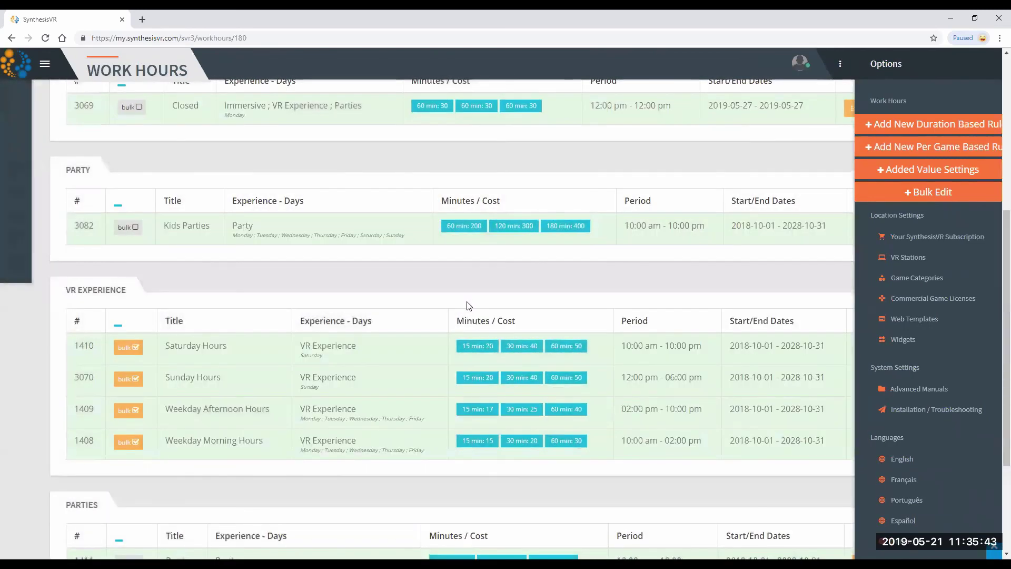
pyautogui.click(841, 65)
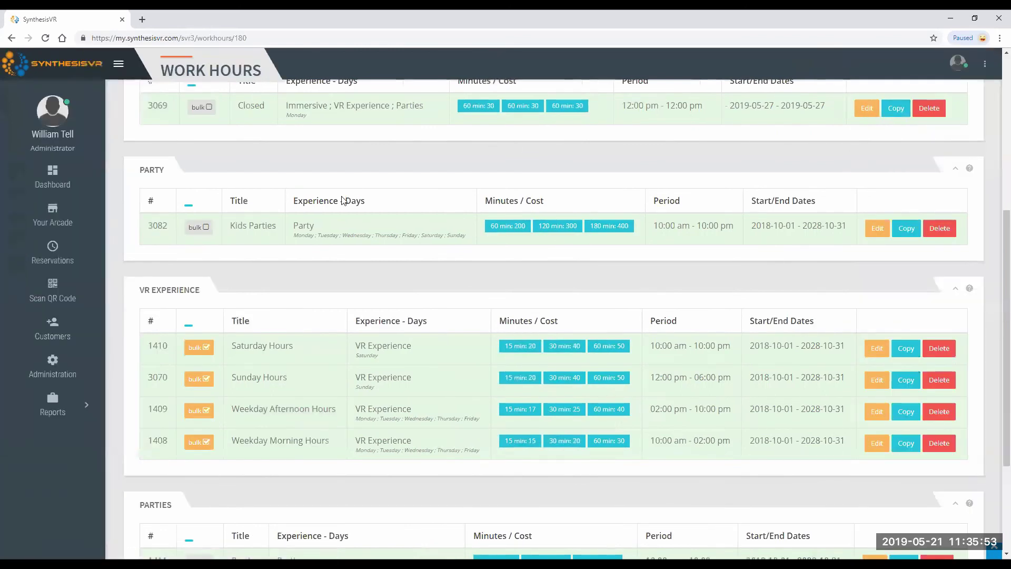
pyautogui.scroll(6, 342, 200)
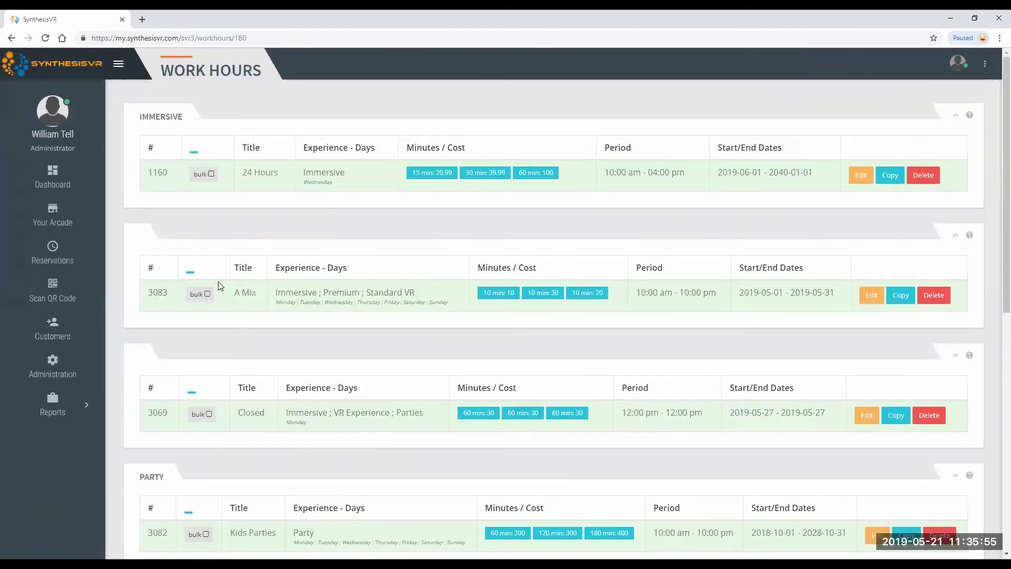